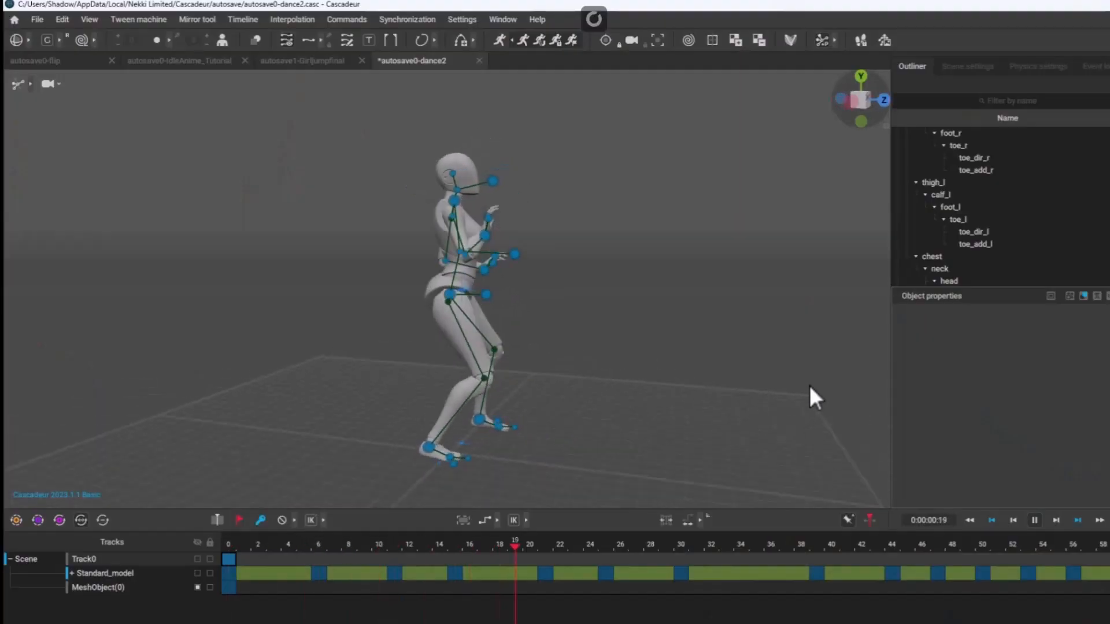
right_drag(808, 383, 382, 365)
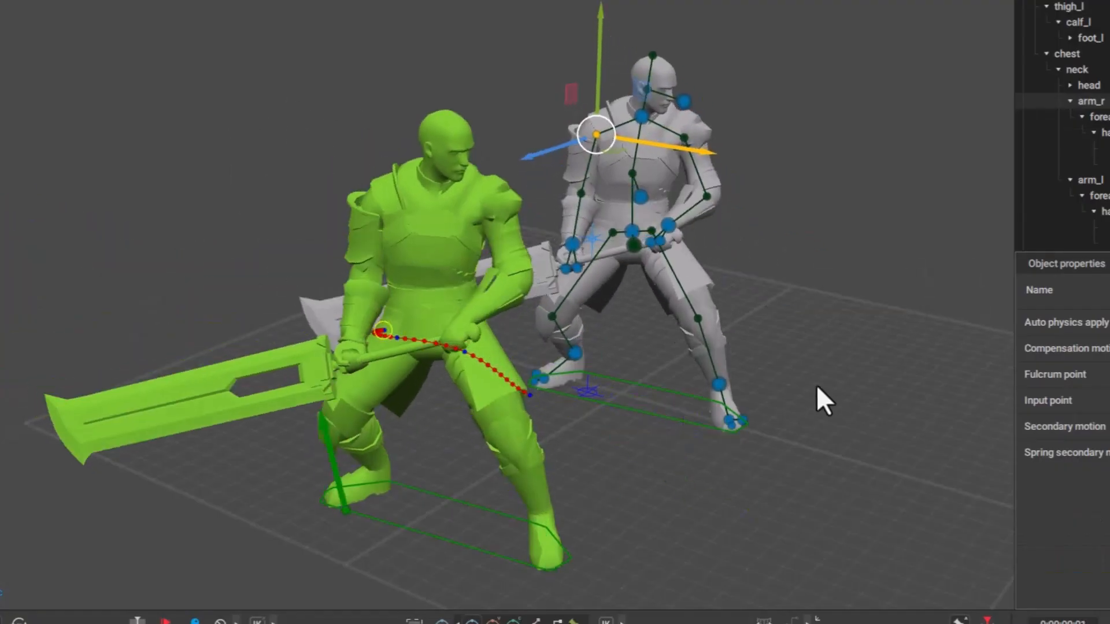
right_drag(816, 384, 703, 387)
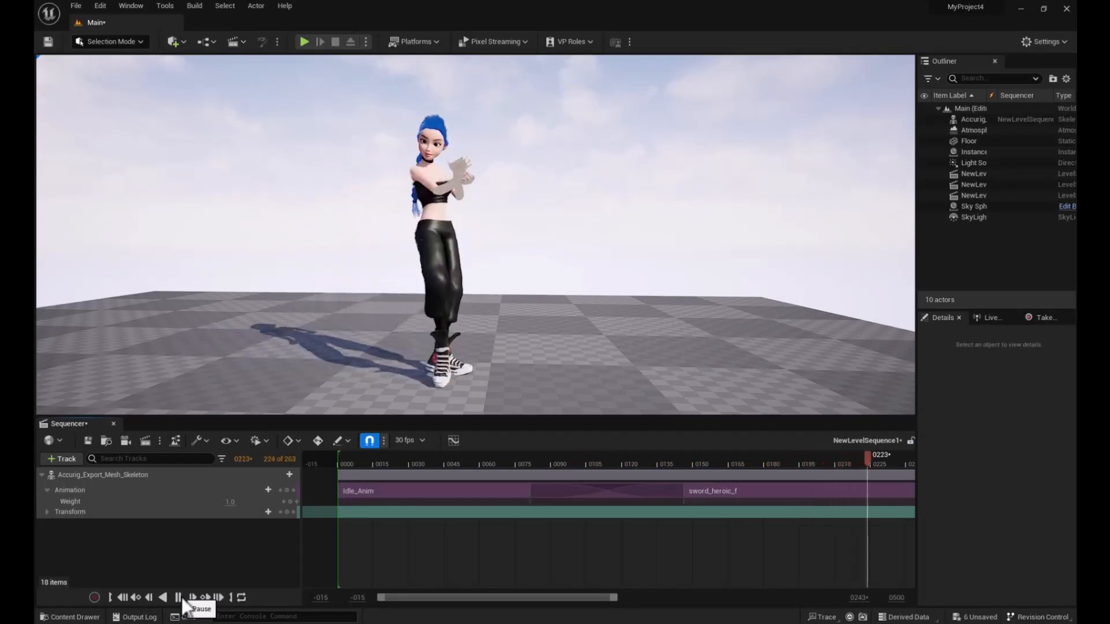
click(179, 598)
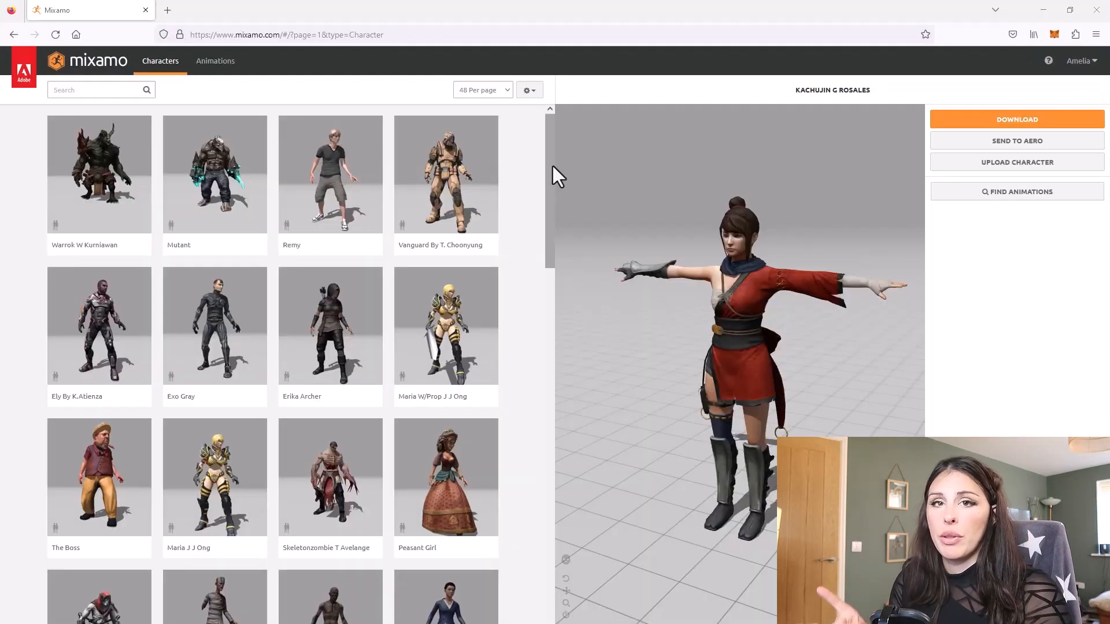
Browse the Mixamo character library and open the download settings for Kachujin G Rosales.
drag(552, 166, 553, 286)
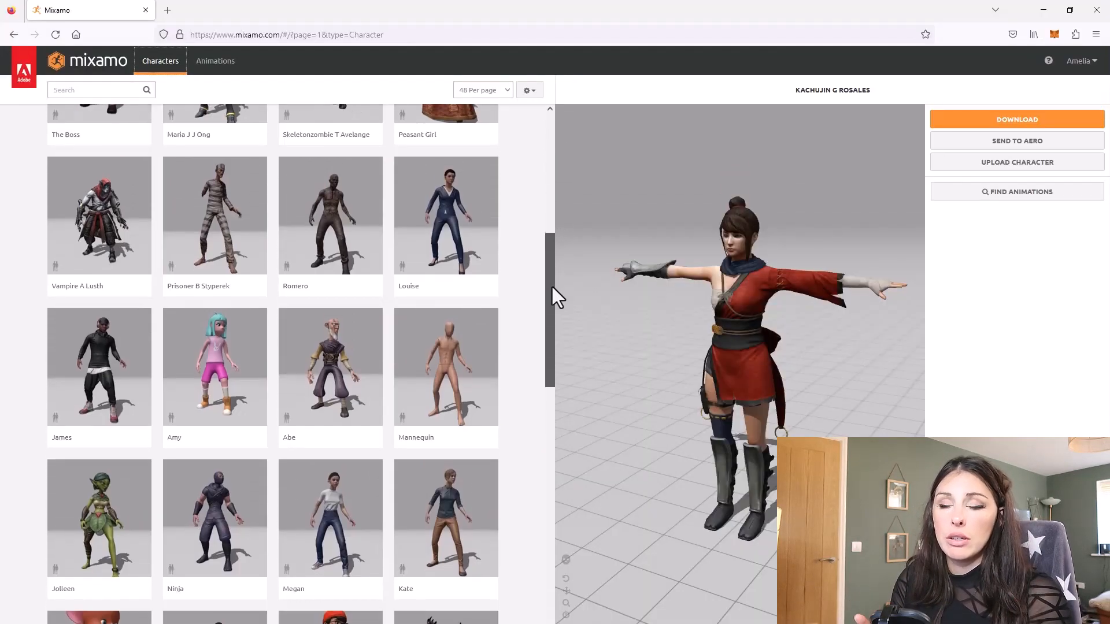
click(976, 121)
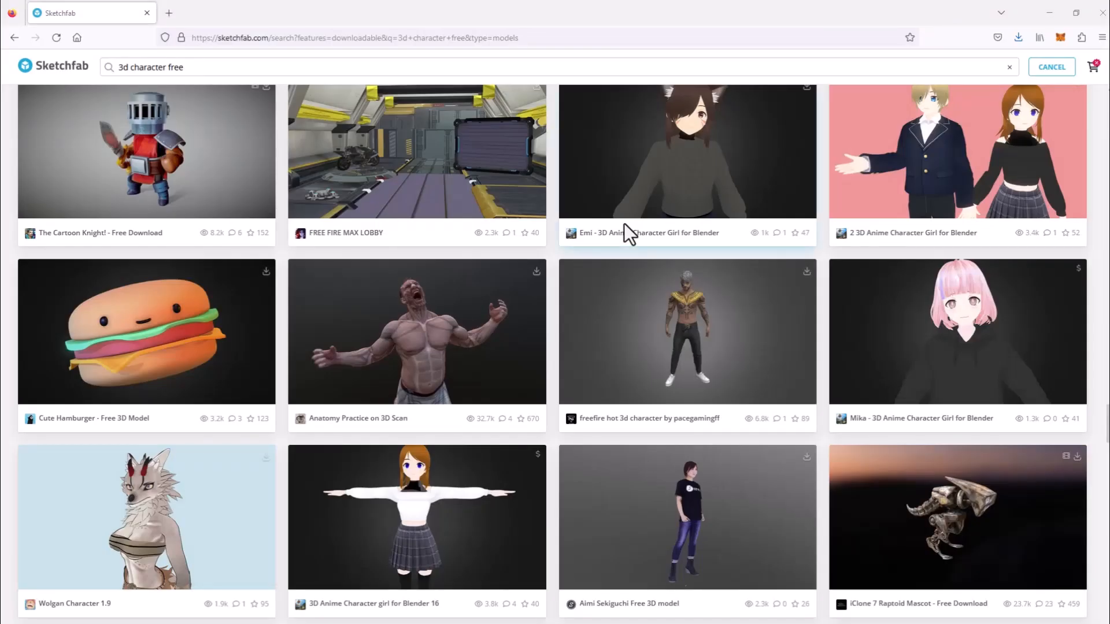
Look through Reallusion's AccuRIG Technology web page.
scroll(623, 224, down, 3)
scroll(624, 231, down, 5)
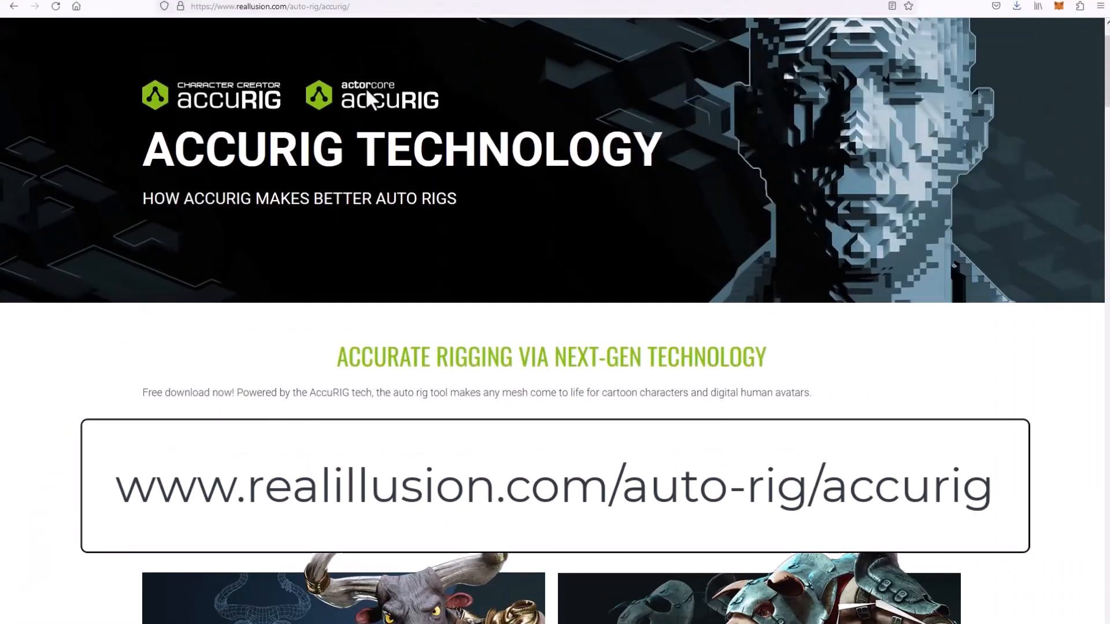
scroll(369, 101, down, 7)
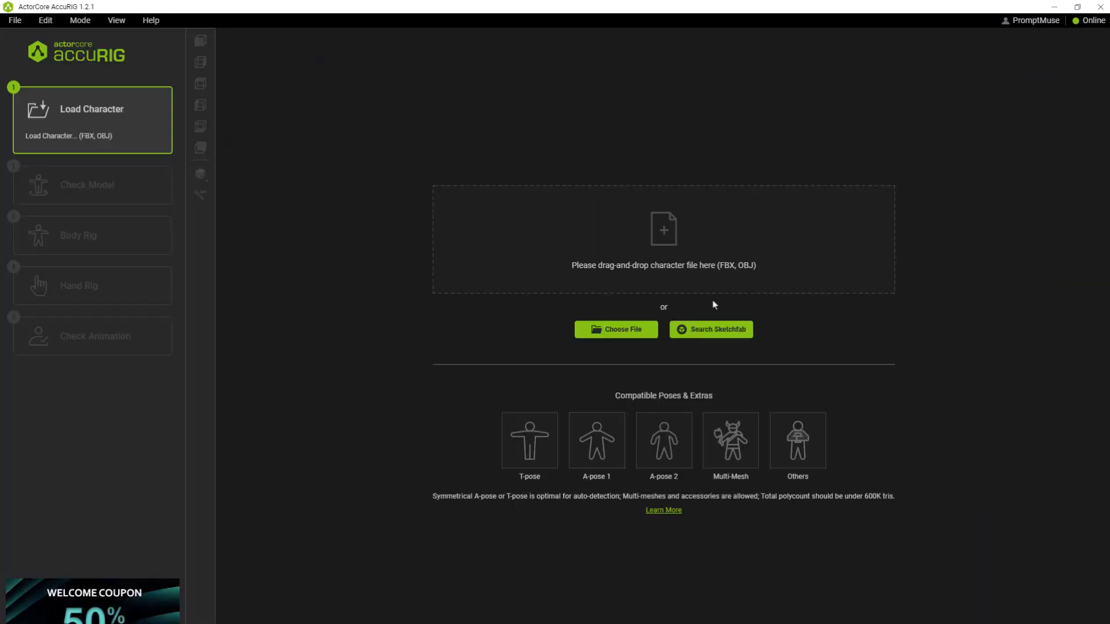
Switch to AccuRIG, load the character file Girl.Fbx and generate its body rig joints.
click(624, 331)
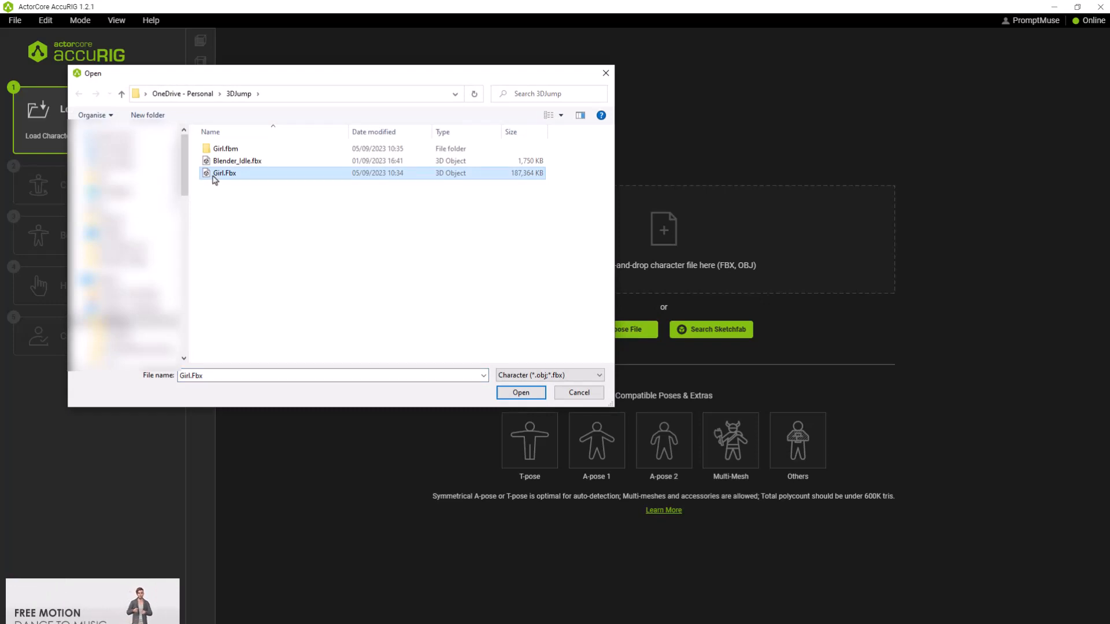
click(521, 393)
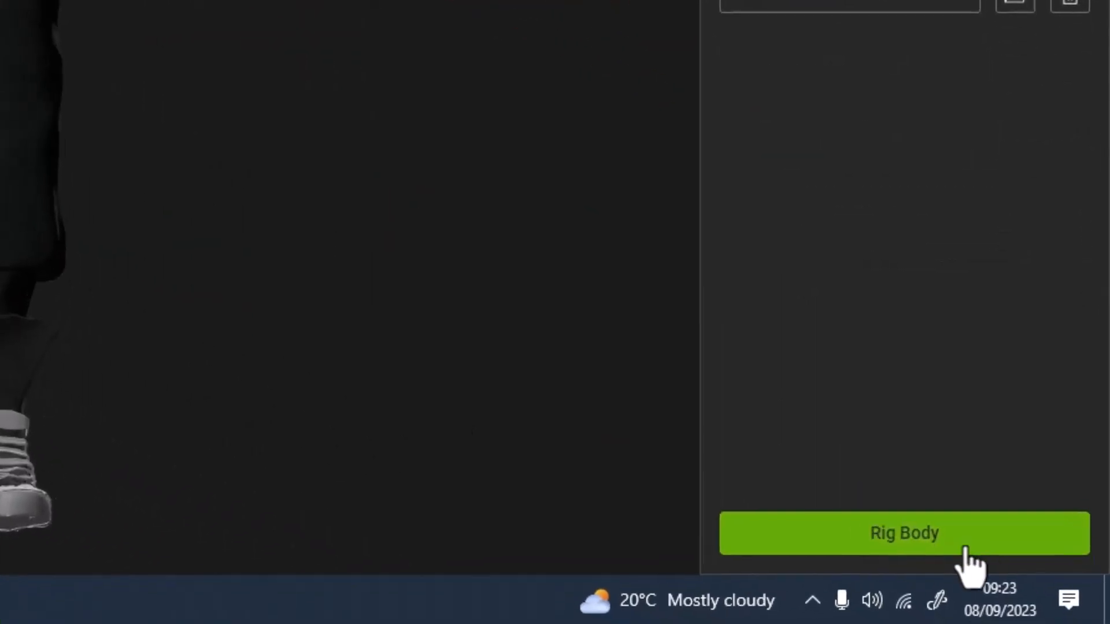
click(1040, 616)
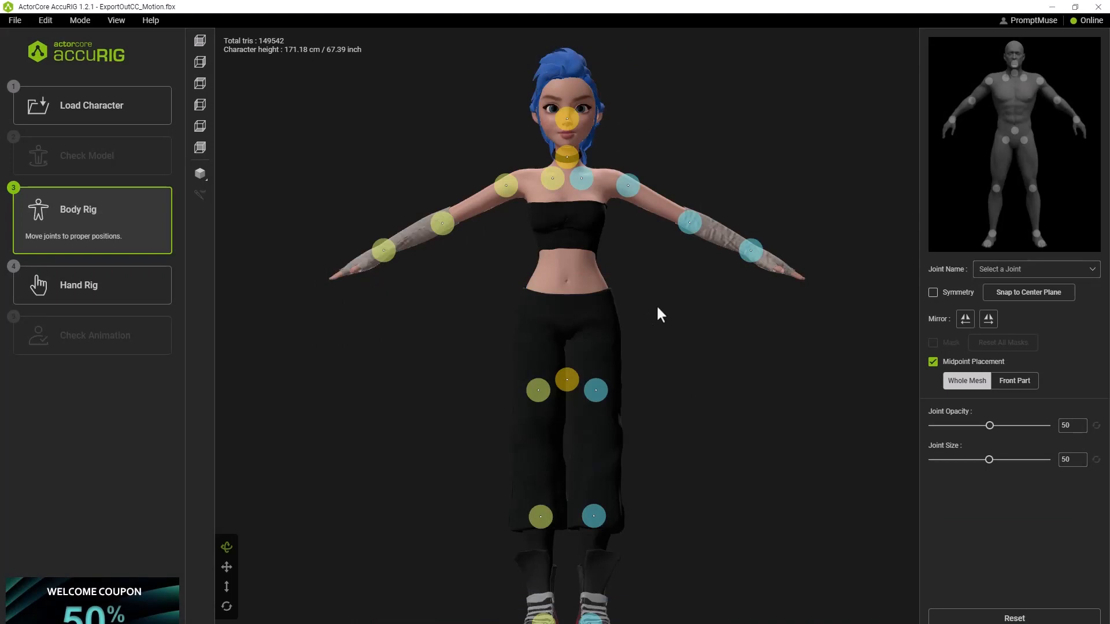
Turn on joint symmetry and reposition the shoulder, clavicle, neck, pelvis, thigh and knee joints to match the character's anatomy.
scroll(657, 306, up, 3)
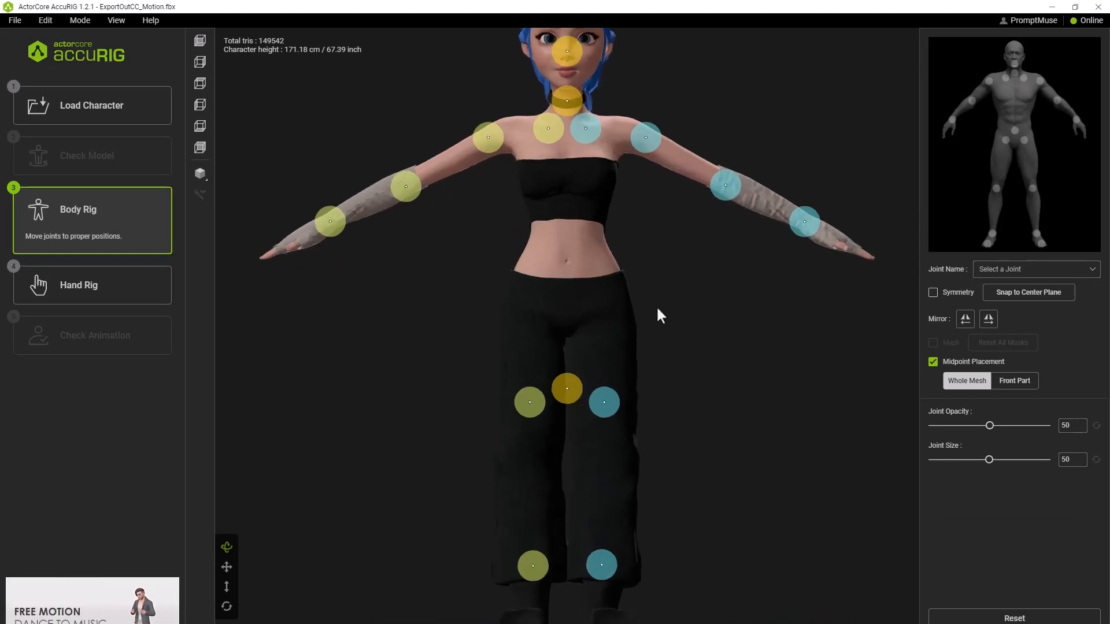
scroll(590, 320, down, 3)
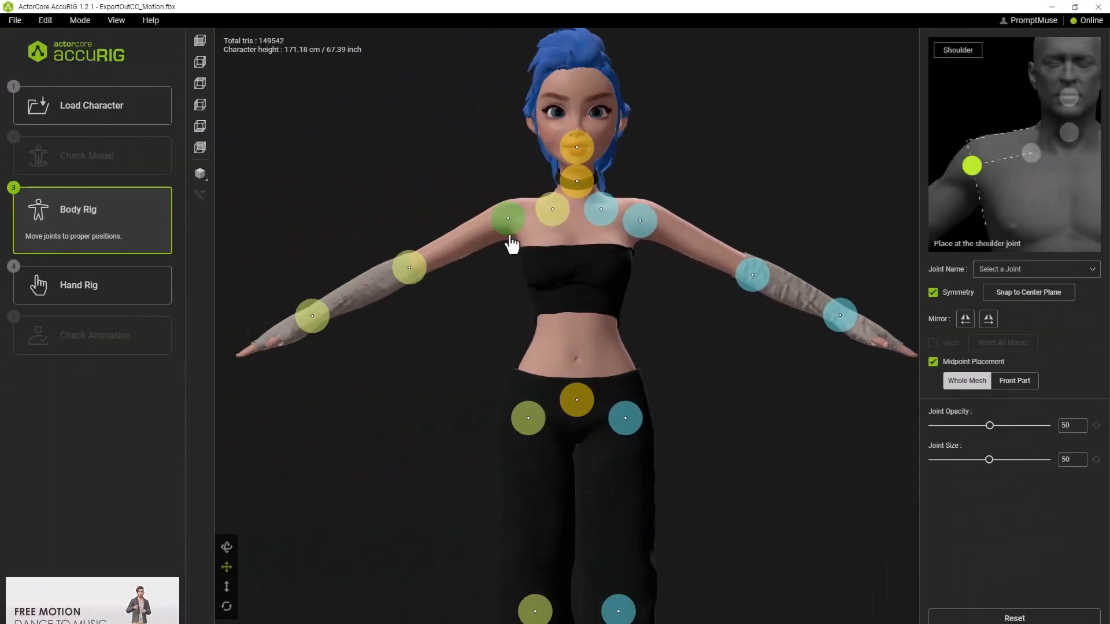
click(547, 191)
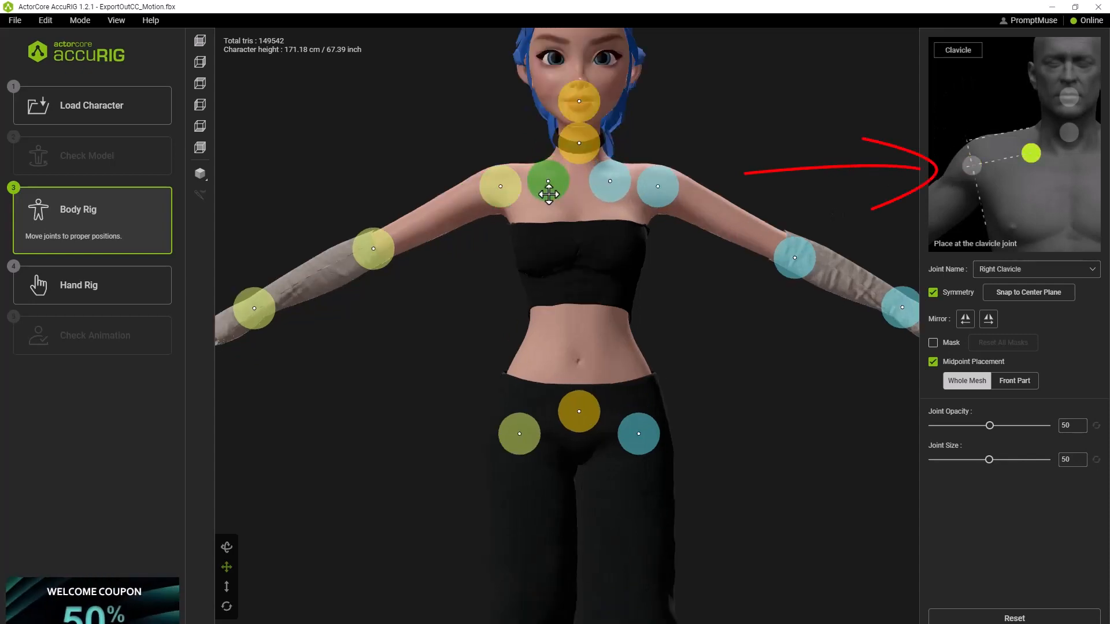
click(578, 150)
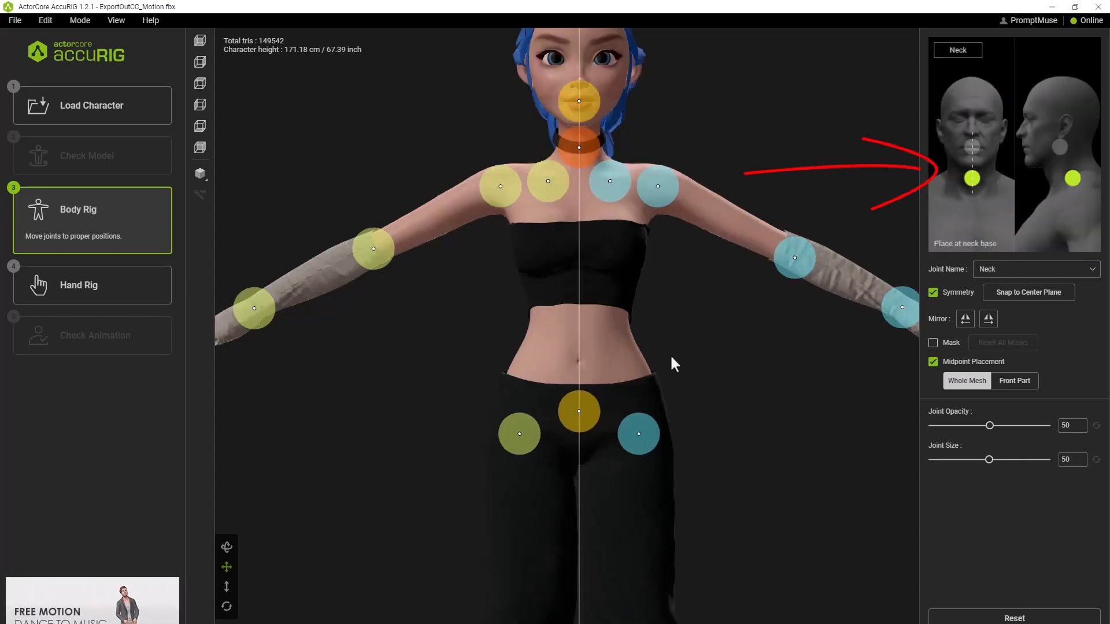
click(520, 429)
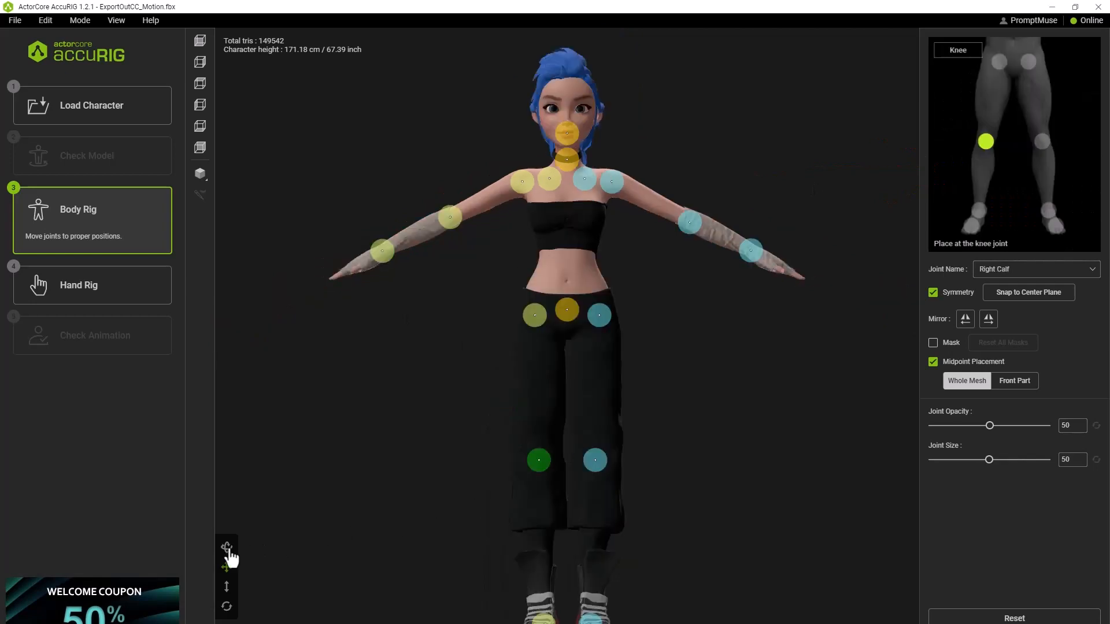
Inspect the body joint placement from several angles, including the top, side, back and front views.
drag(706, 510, 674, 528)
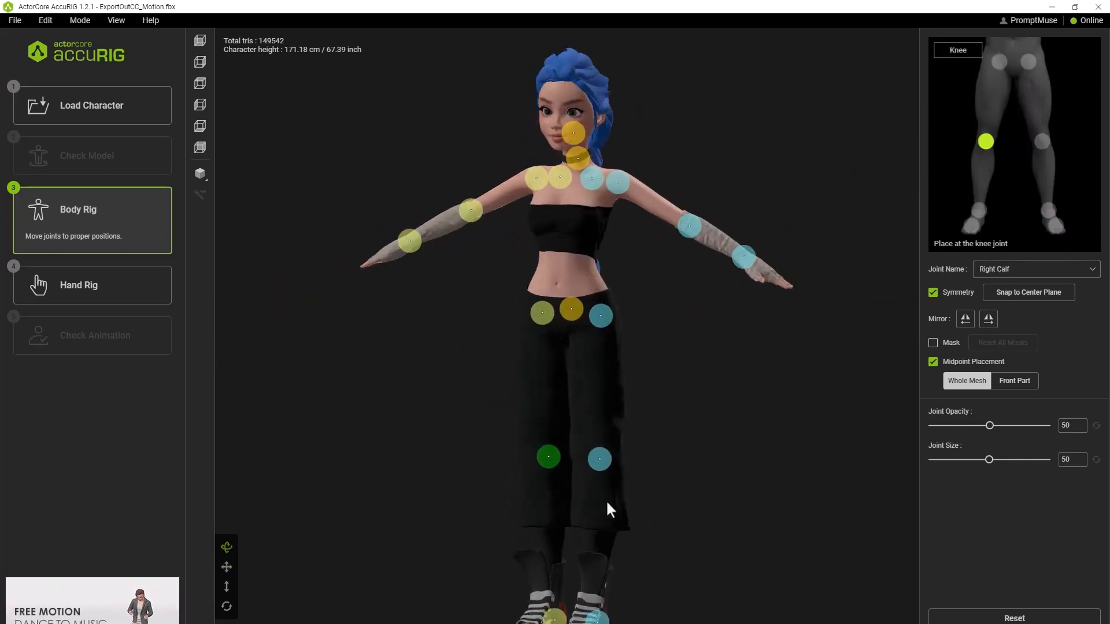
drag(752, 525, 763, 528)
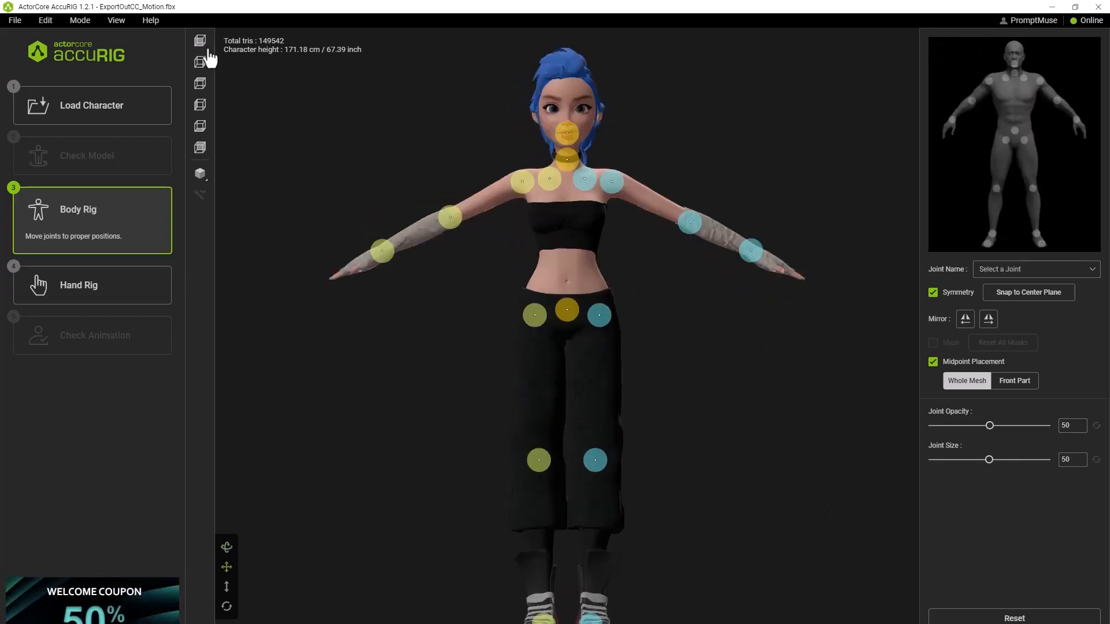
click(203, 65)
click(203, 87)
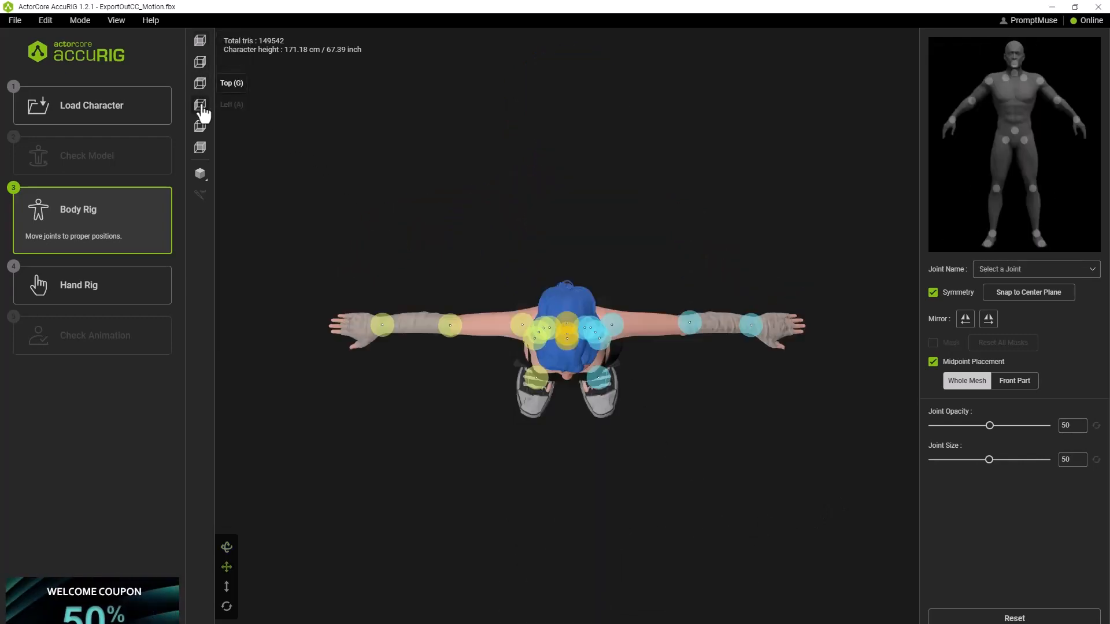
click(203, 108)
click(200, 126)
click(200, 41)
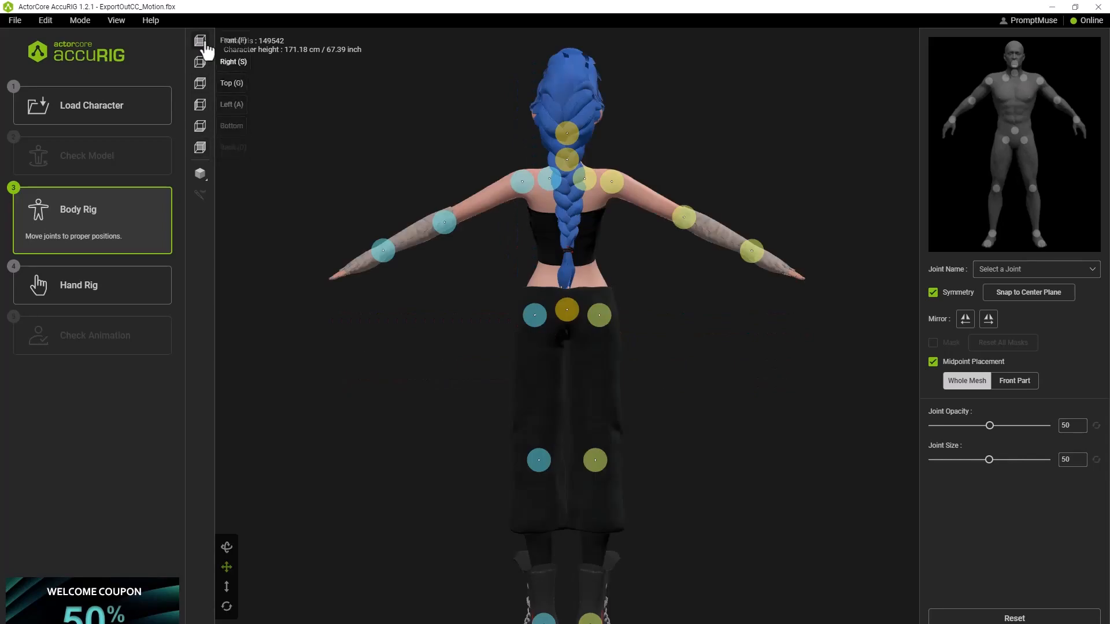
click(200, 42)
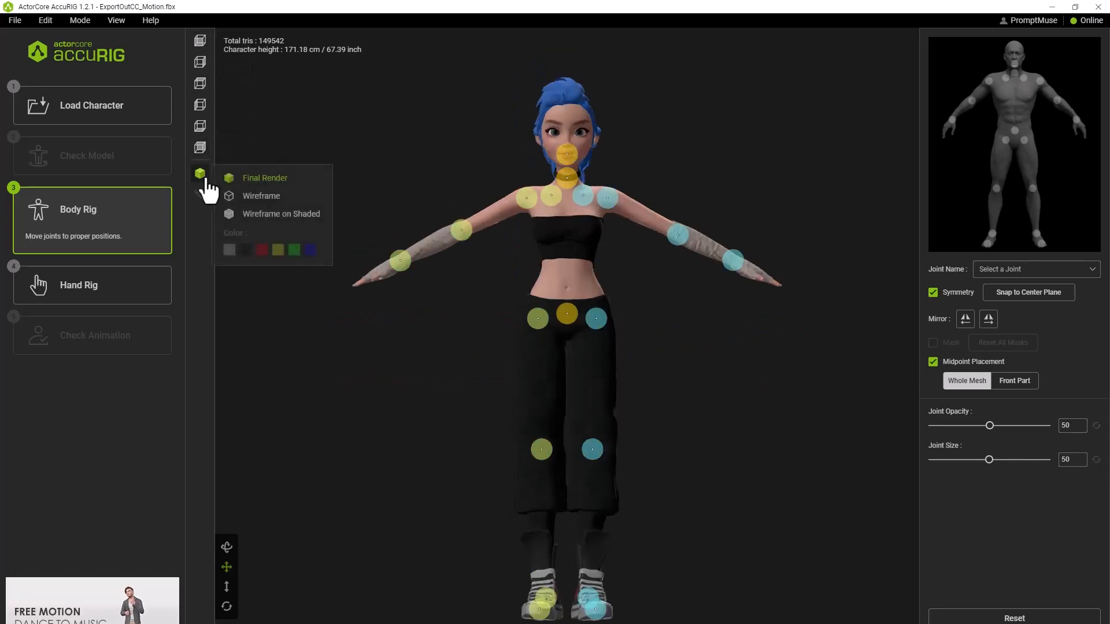
Display the character in wireframe and fine-tune the knee and elbow joints on its right side.
click(275, 198)
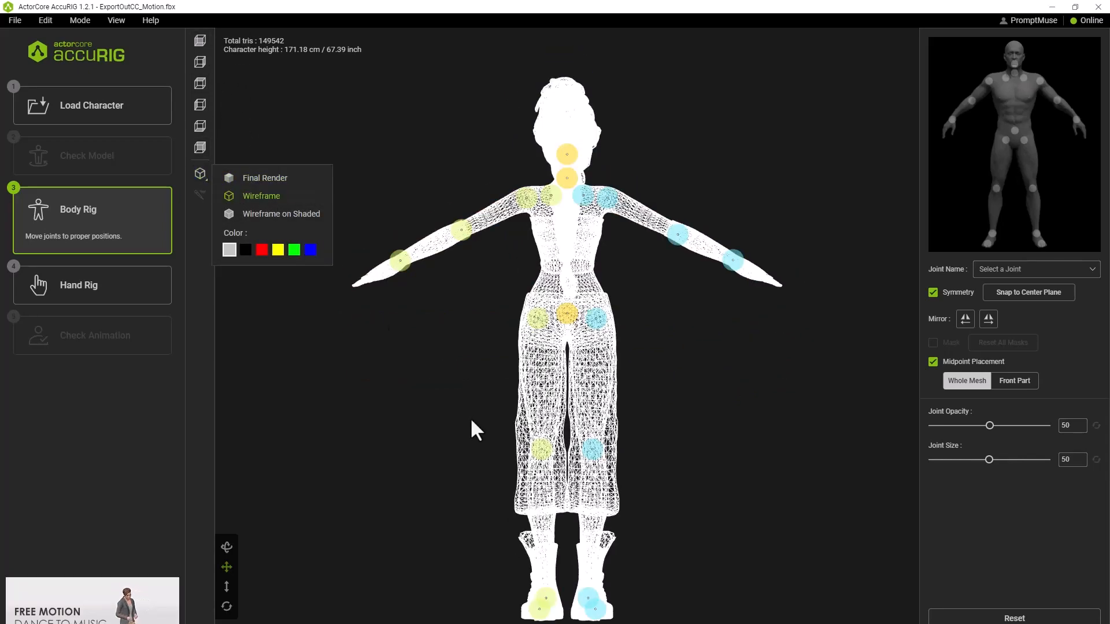
scroll(561, 553, up, 5)
mouse_move(531, 535)
drag(531, 535, 528, 517)
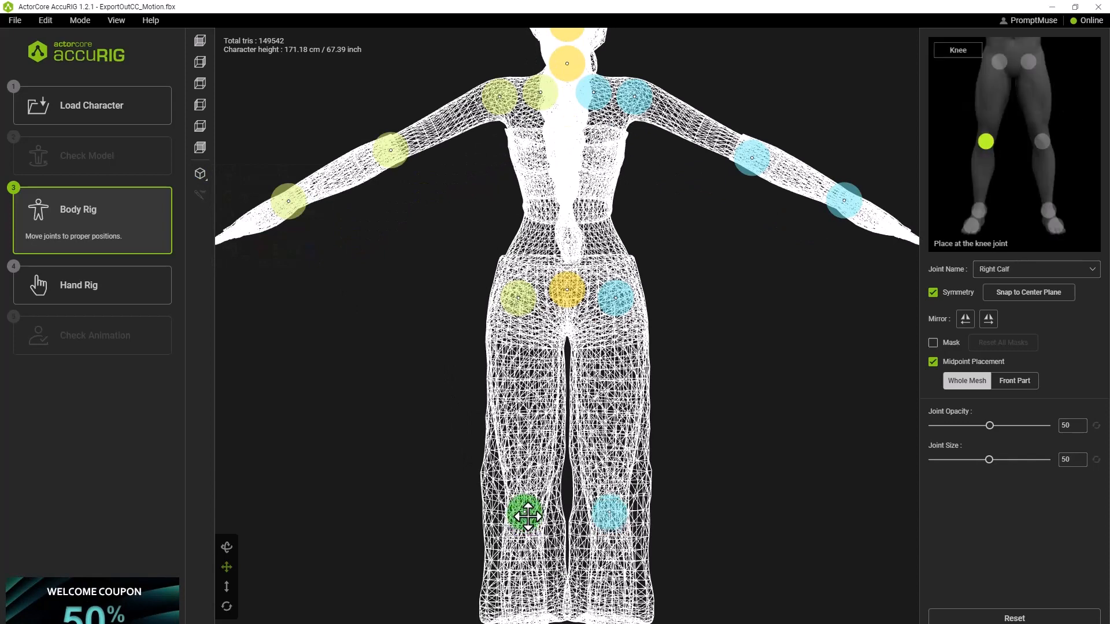
click(387, 159)
mouse_move(287, 205)
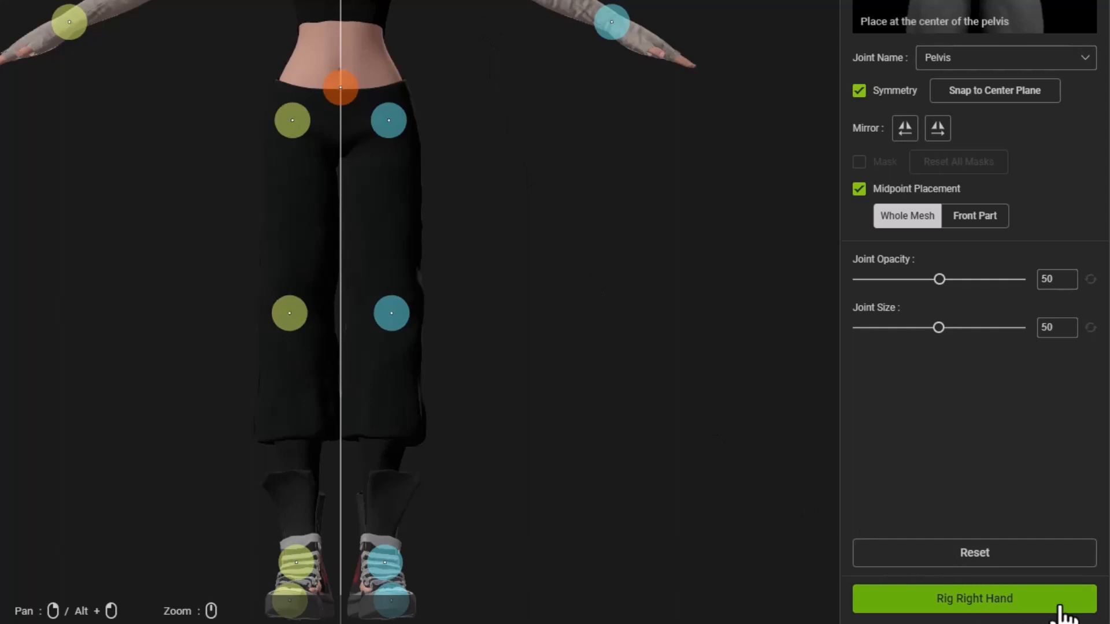
Generate the right hand rig with 5 fingers and place the first thumb joint parallel to the index finger.
click(1058, 601)
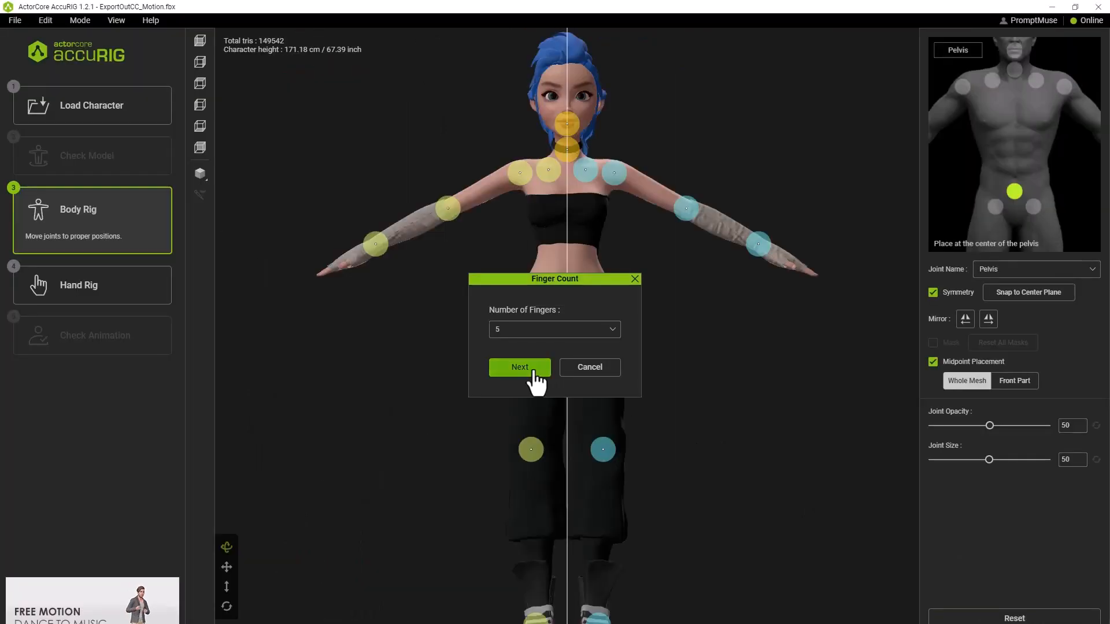
click(532, 370)
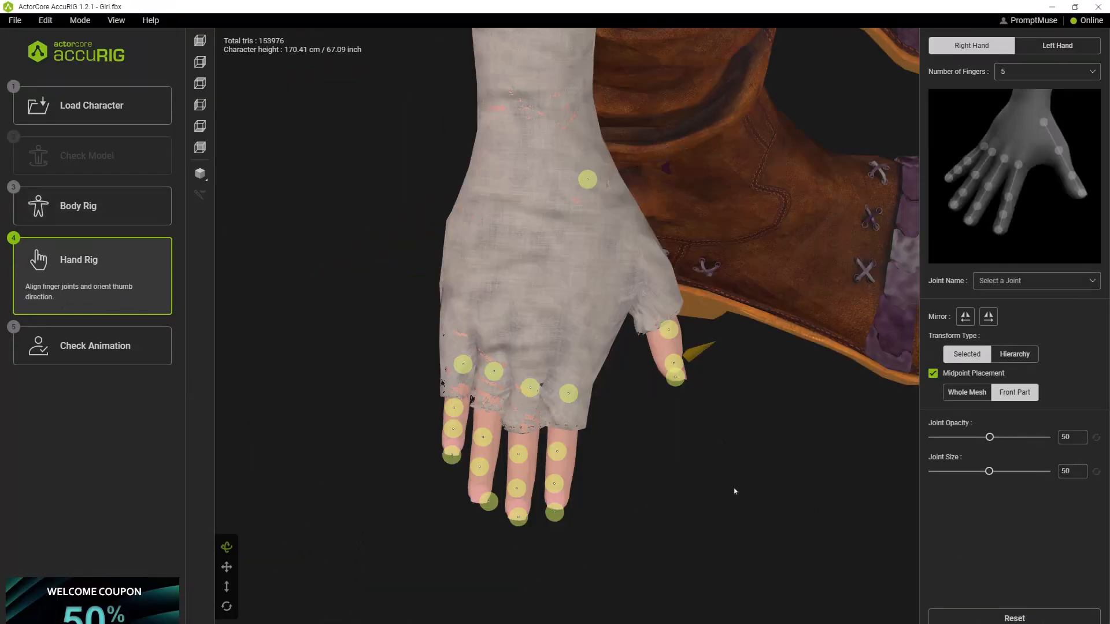
drag(590, 184, 614, 213)
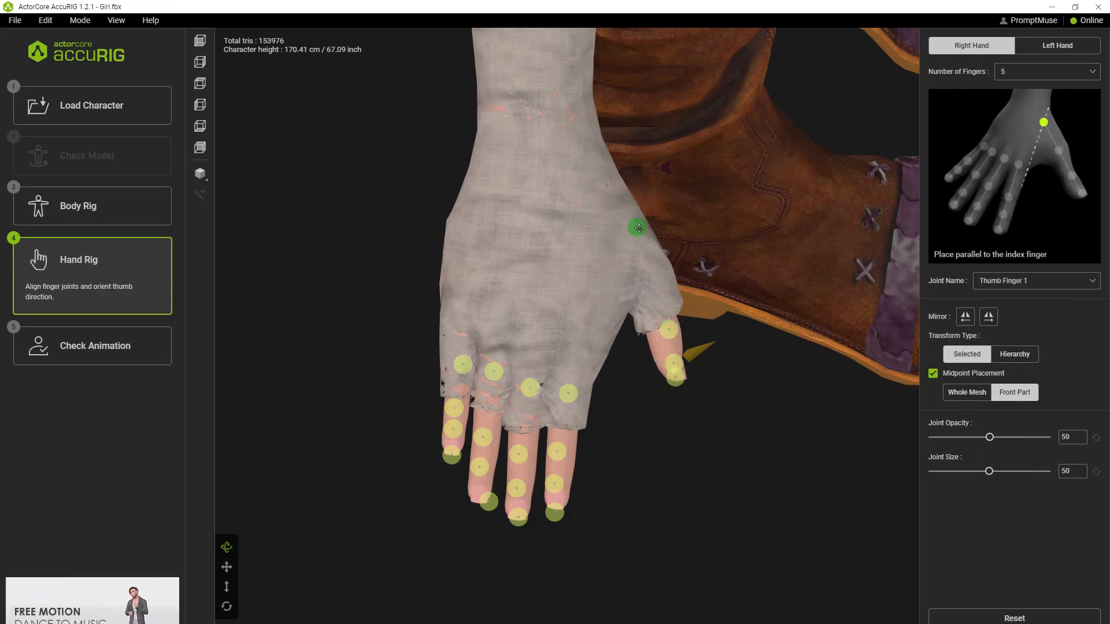
click(700, 339)
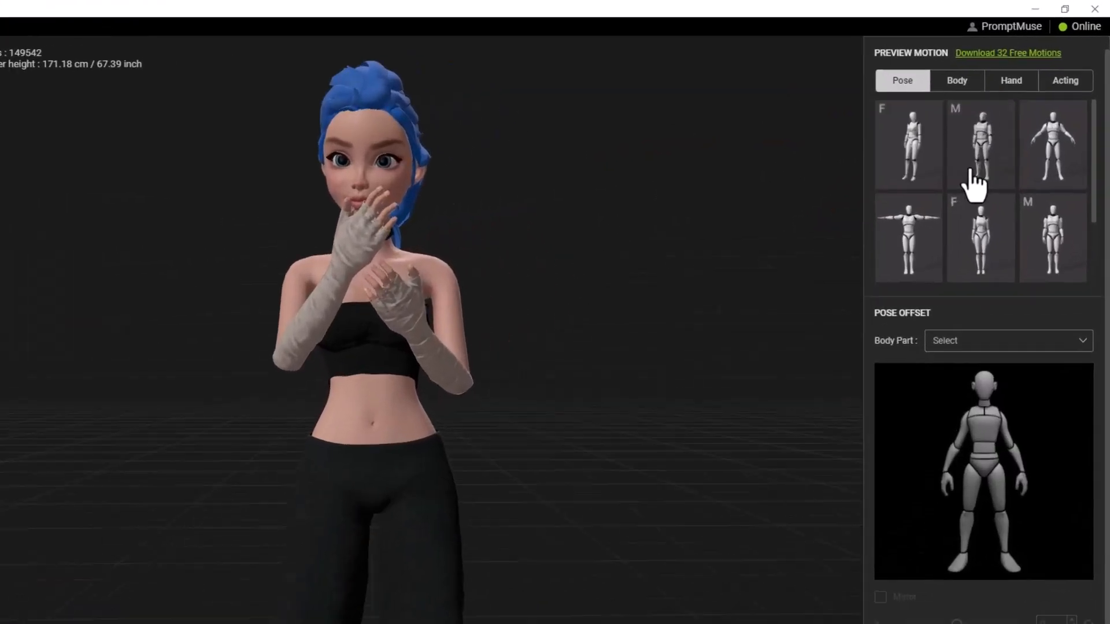
Preview the male standing pose and the first hand motion on the rigged character, and set it to the A-pose.
click(1006, 132)
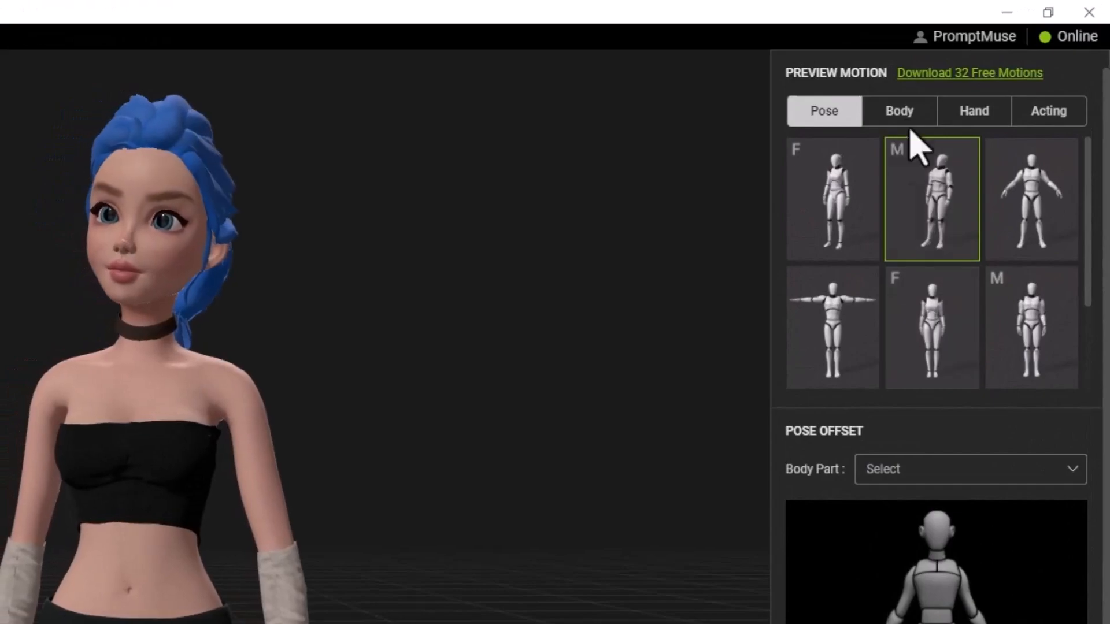
click(900, 111)
click(974, 111)
click(835, 199)
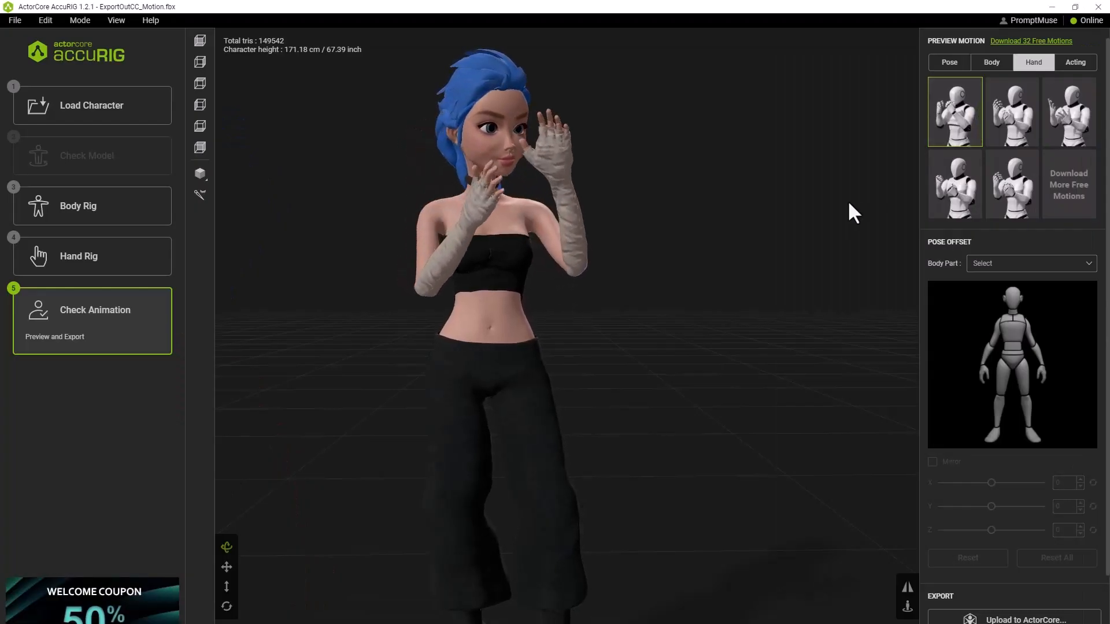
click(942, 64)
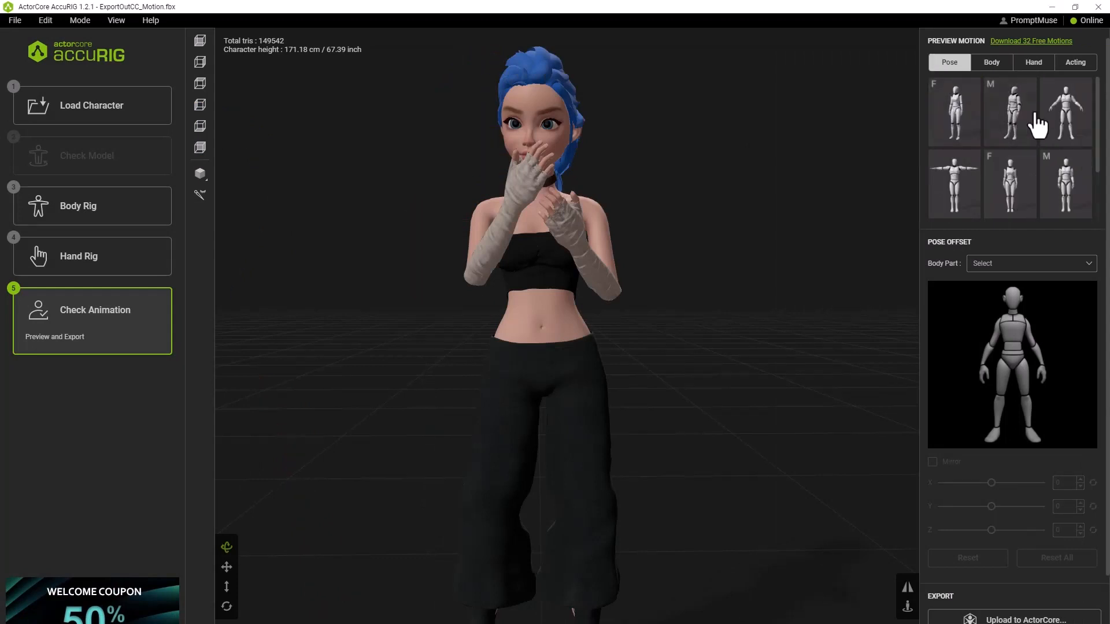
click(1068, 110)
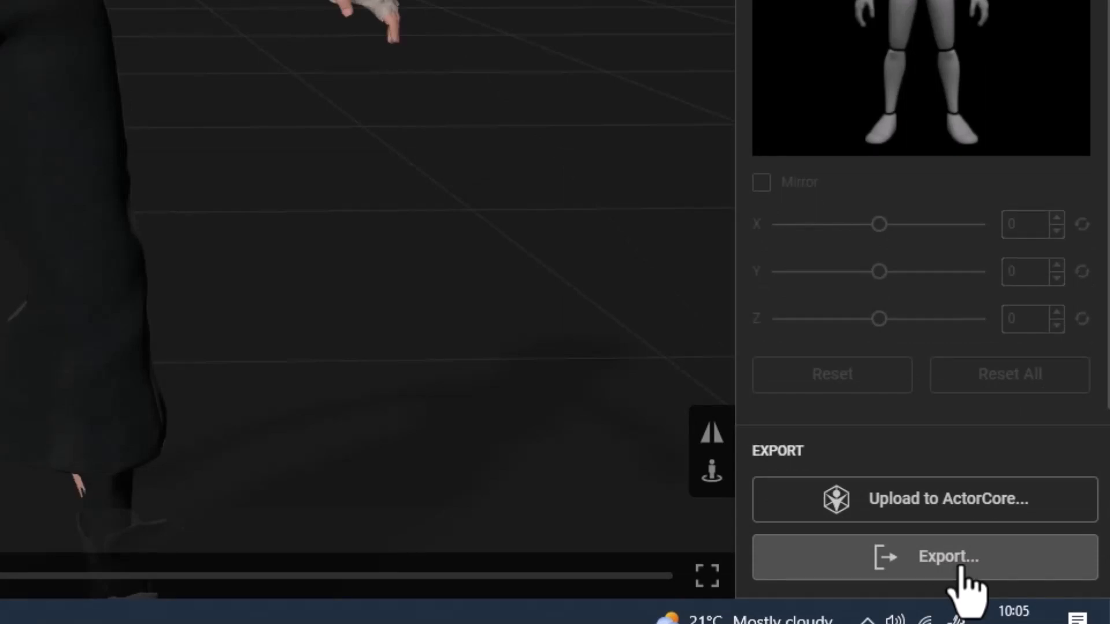
Export the rigged character as FBX for Maya with the original texture size and embedded textures.
click(960, 570)
click(607, 327)
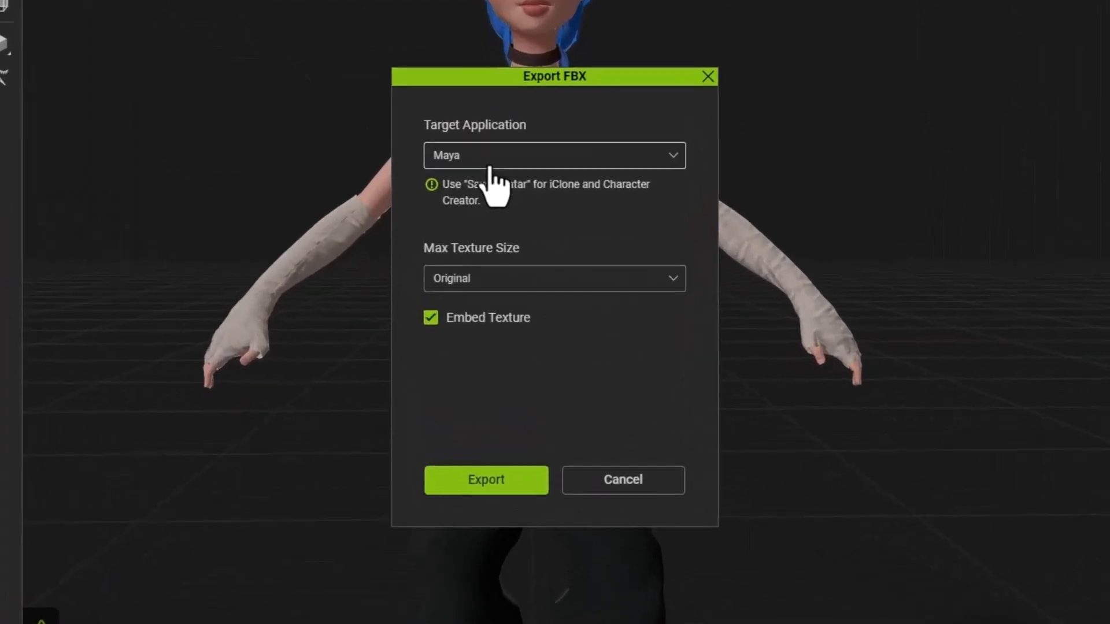
click(489, 168)
click(540, 103)
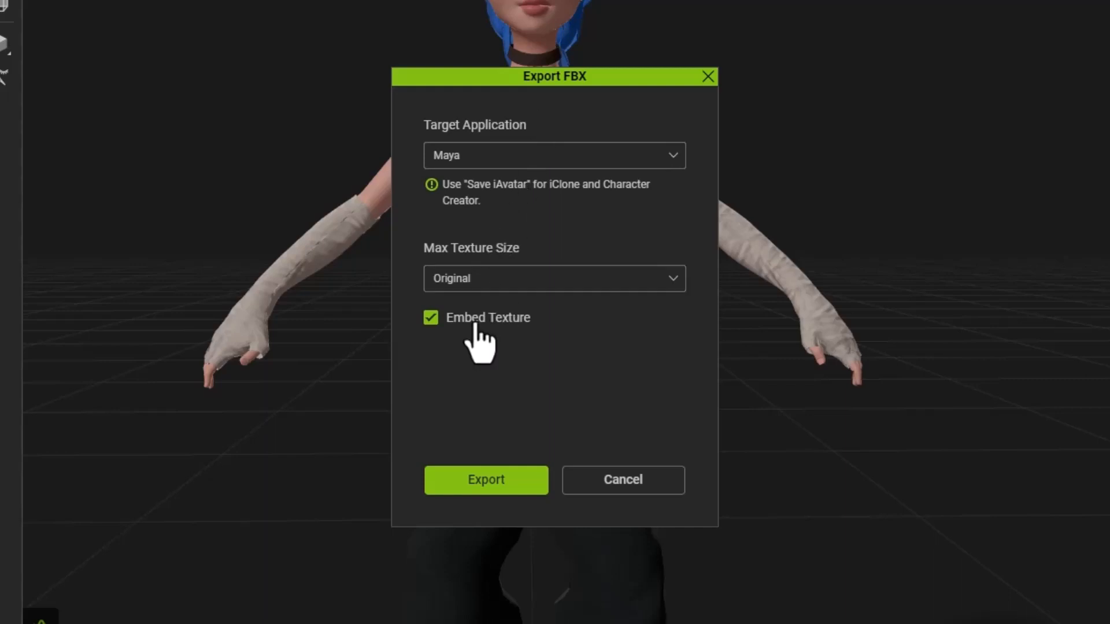
click(513, 496)
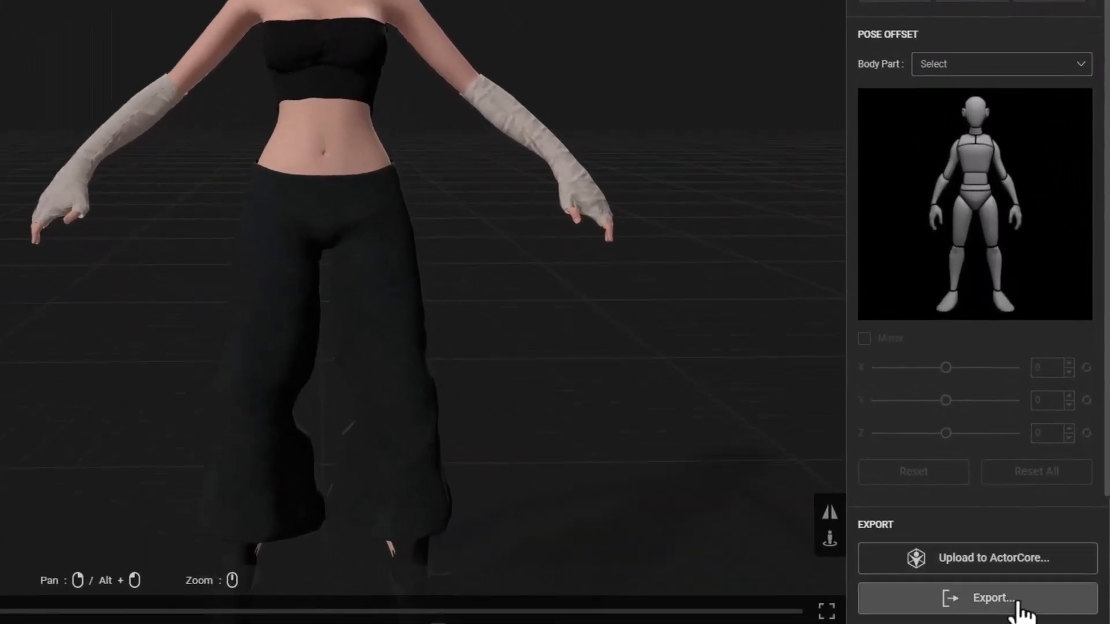
Export the rigged character as FBX for Blender with the original texture size and Embed Texture enabled.
click(1009, 599)
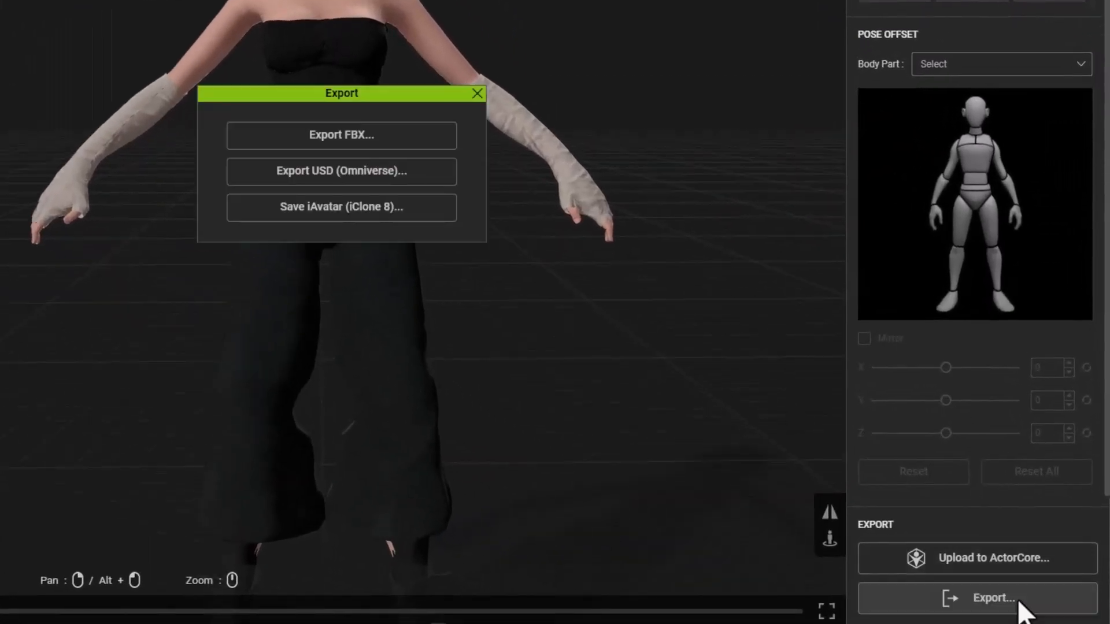
click(394, 136)
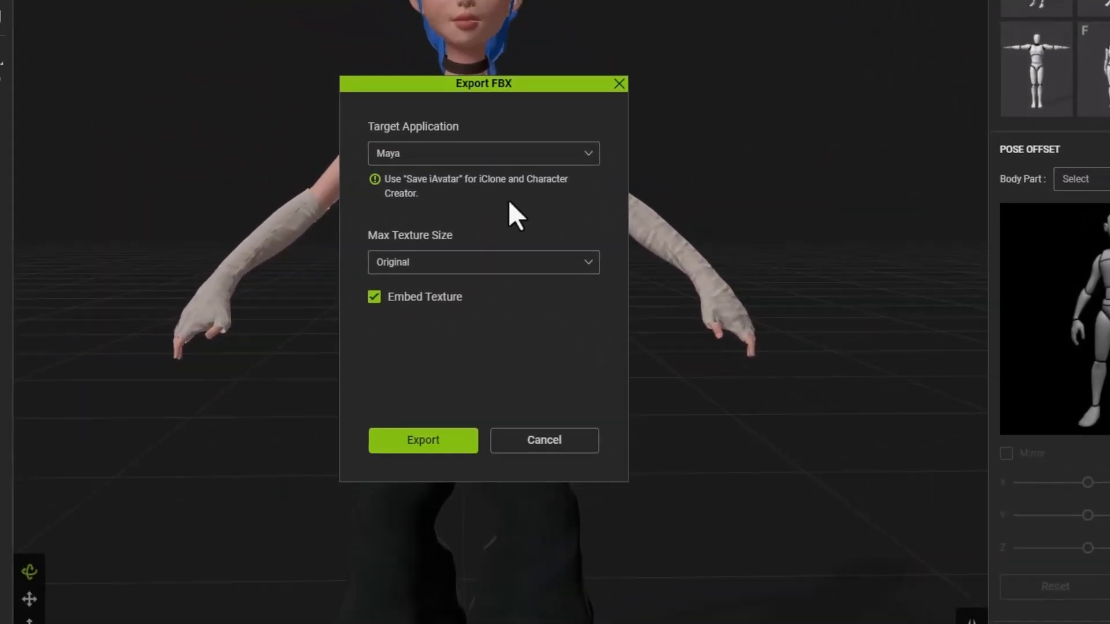
click(433, 156)
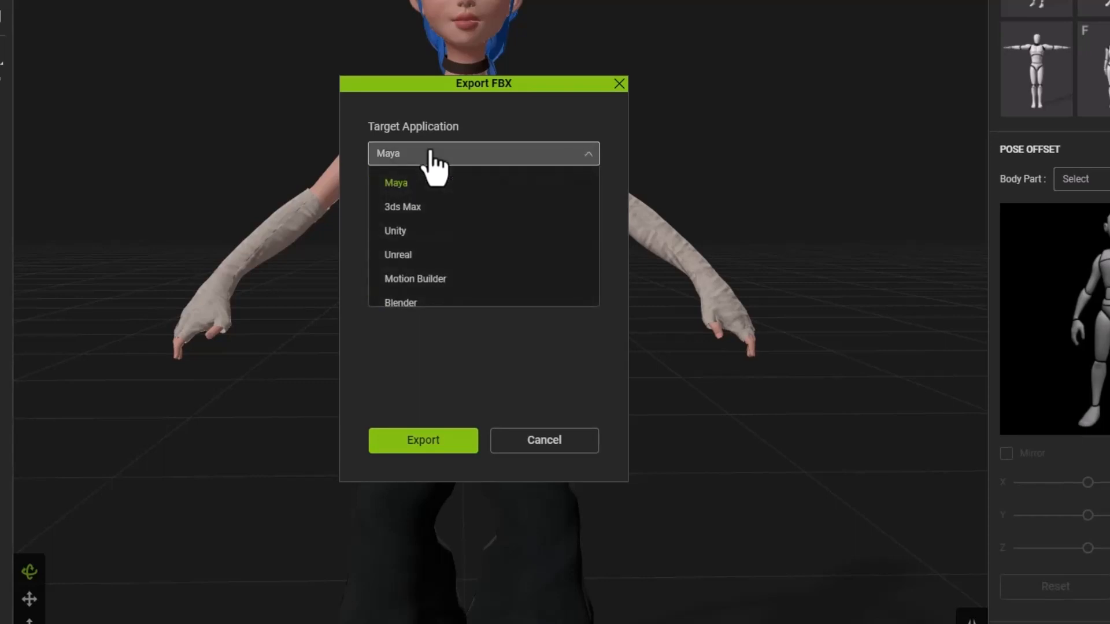
scroll(436, 272, down, 2)
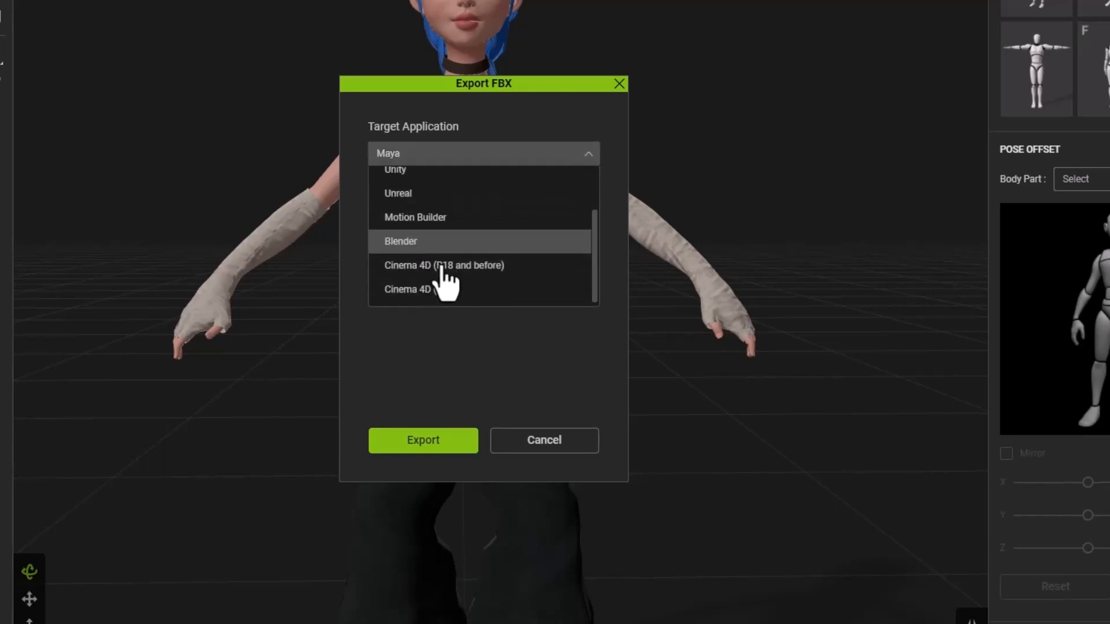
click(440, 244)
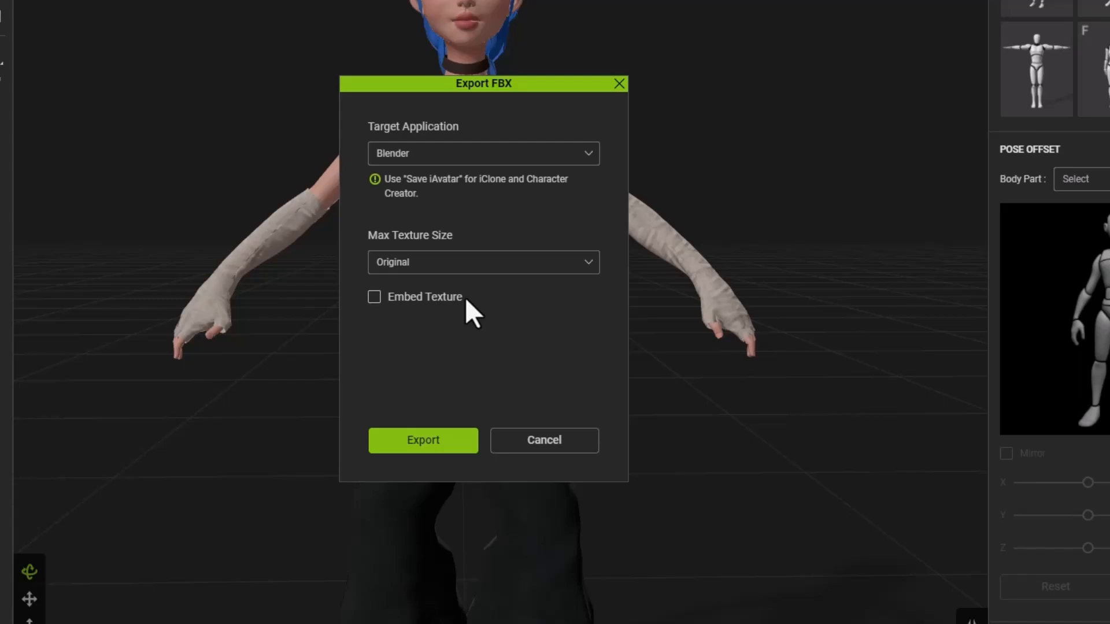
click(465, 297)
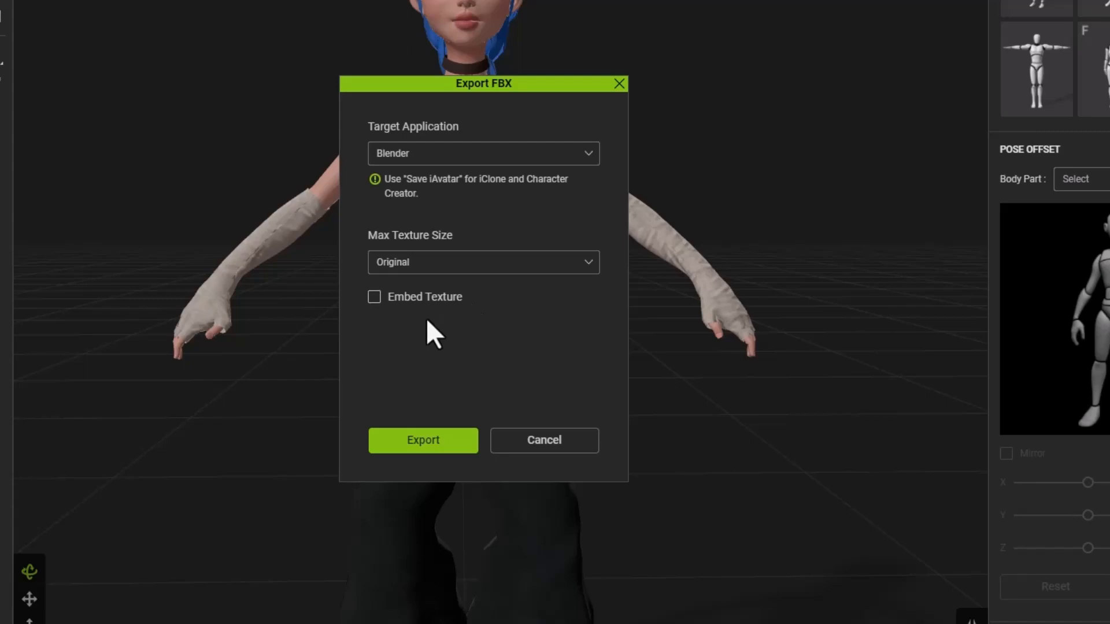
click(423, 441)
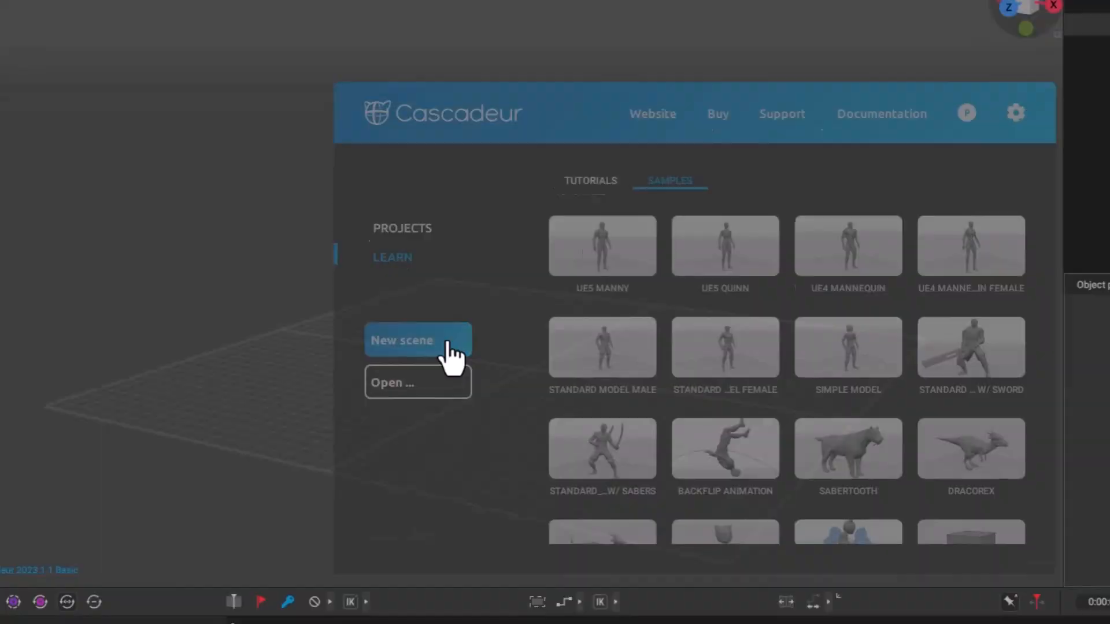
Switch to Cascadeur, create a new scene and import Girl_export.fbx as an FBX model.
click(539, 272)
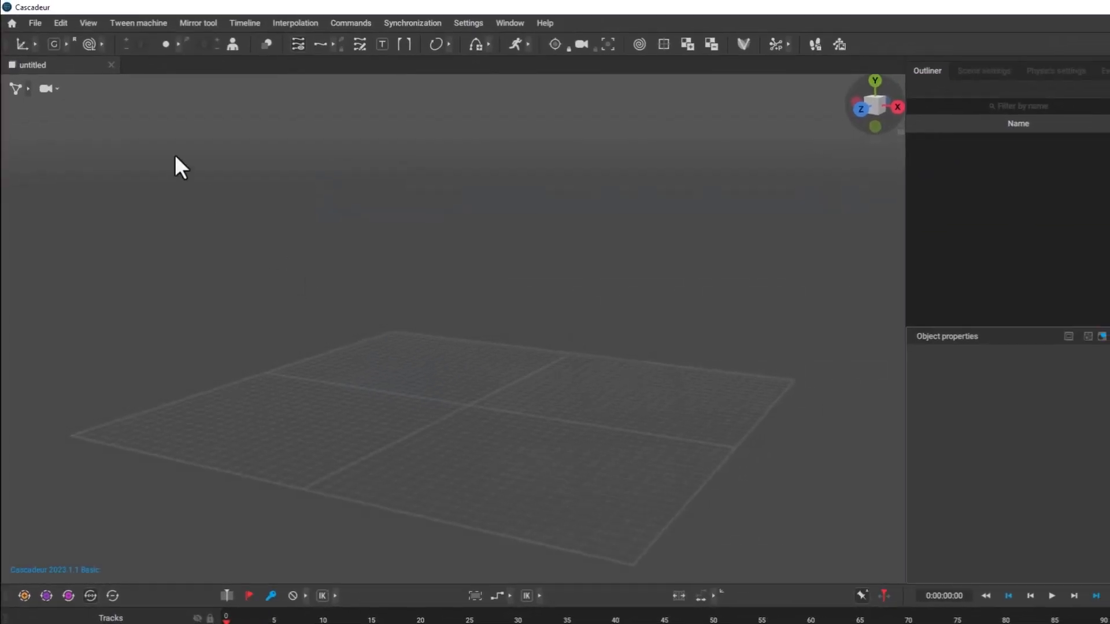
click(80, 52)
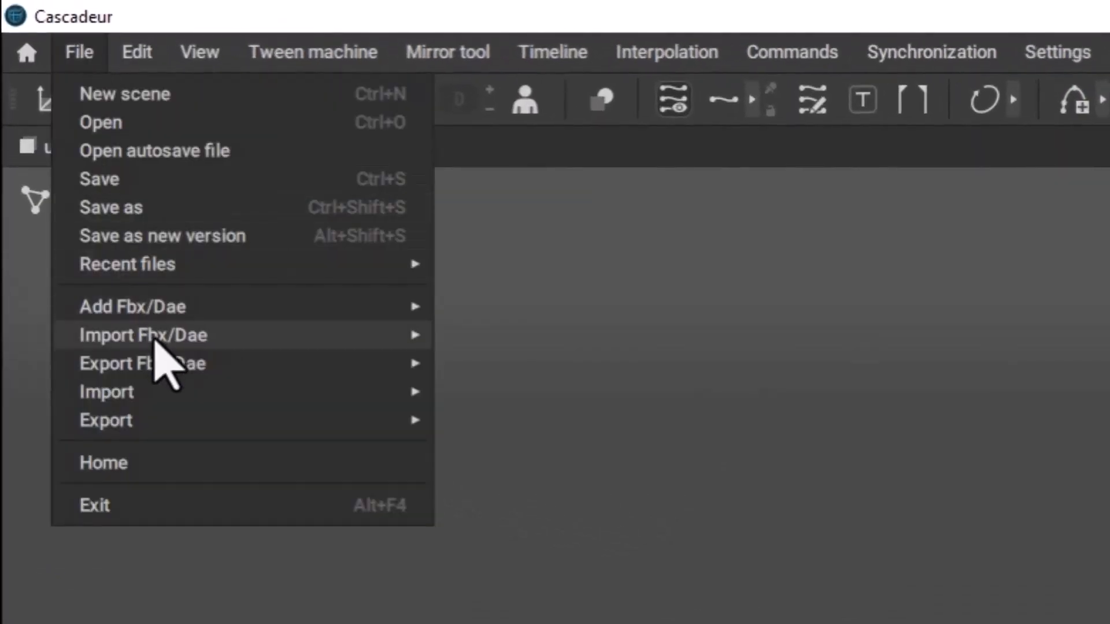
mouse_move(154, 340)
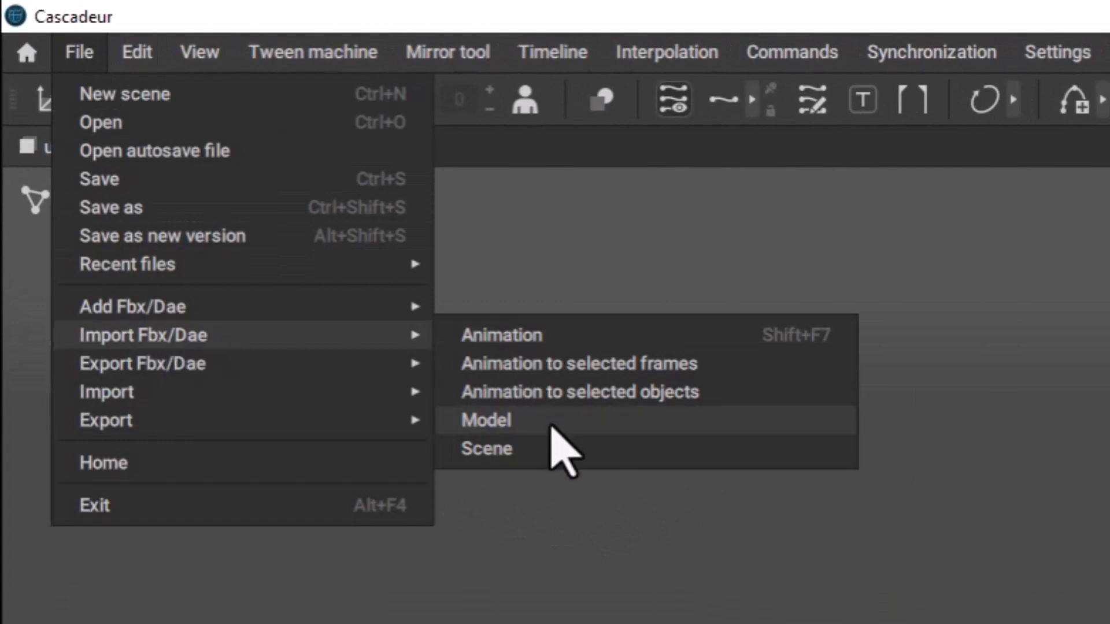
click(119, 244)
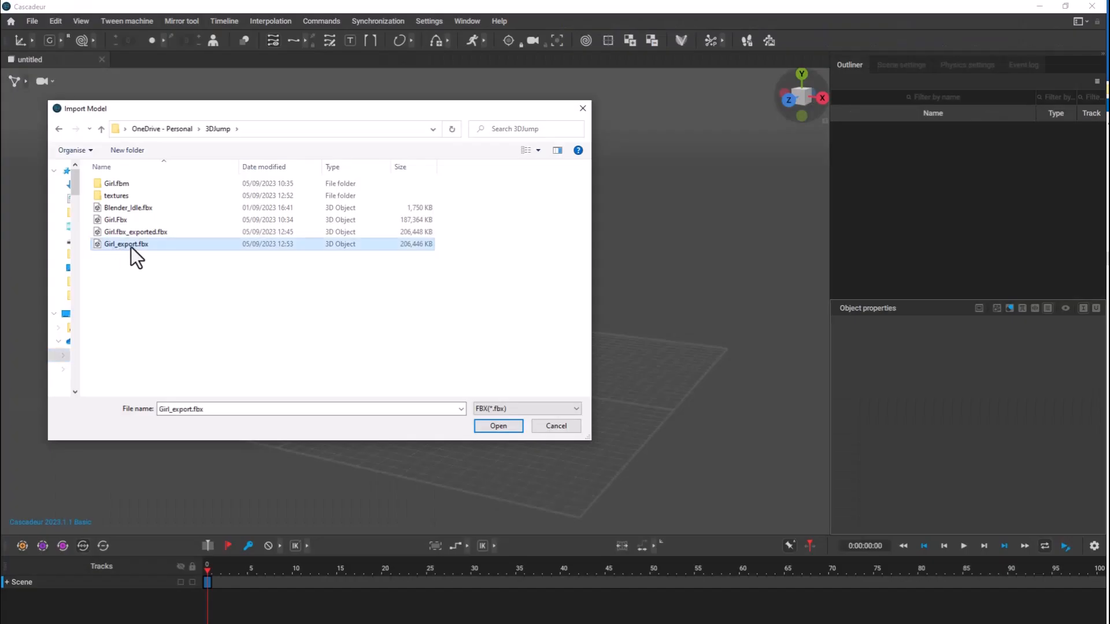
click(499, 429)
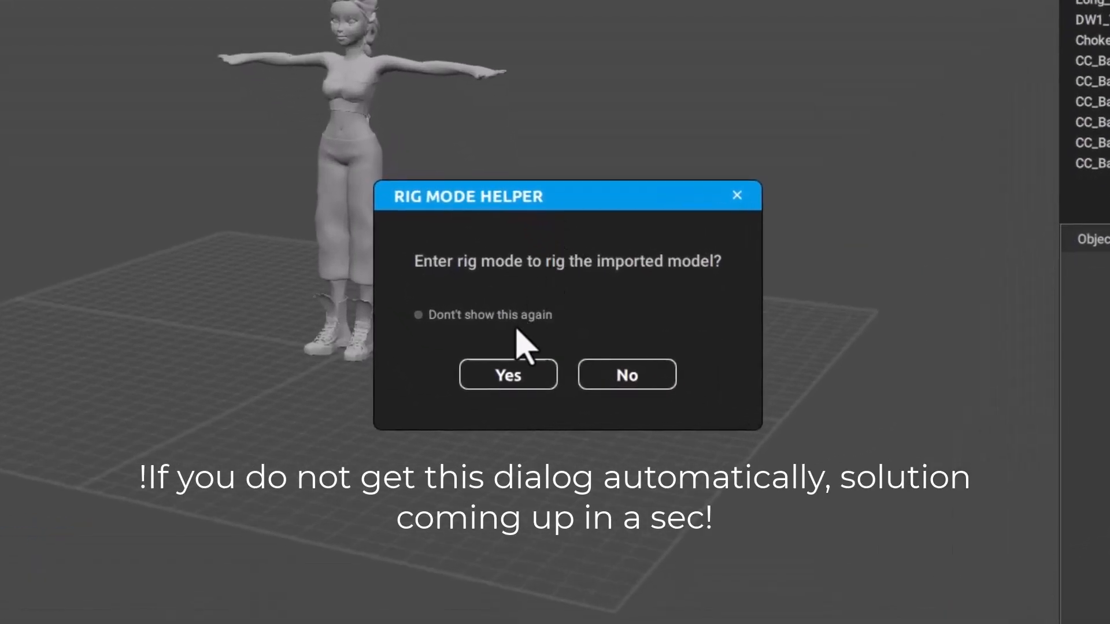
Enter rig mode, add the recognized humanoid rig elements with the Quick Rigging Tool and generate the rig.
click(512, 383)
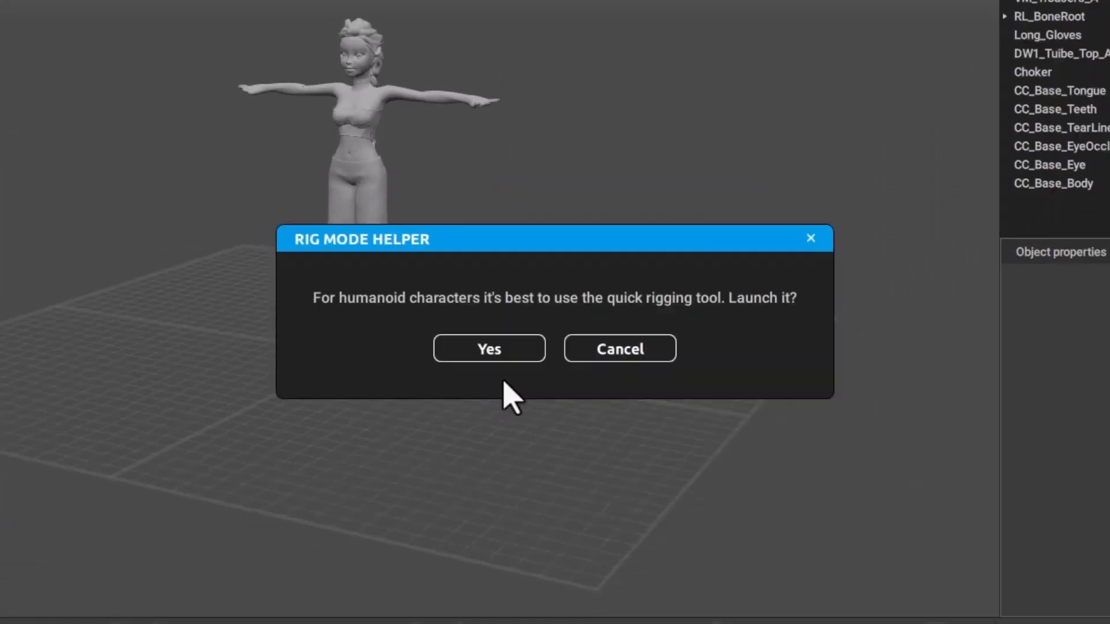
click(516, 353)
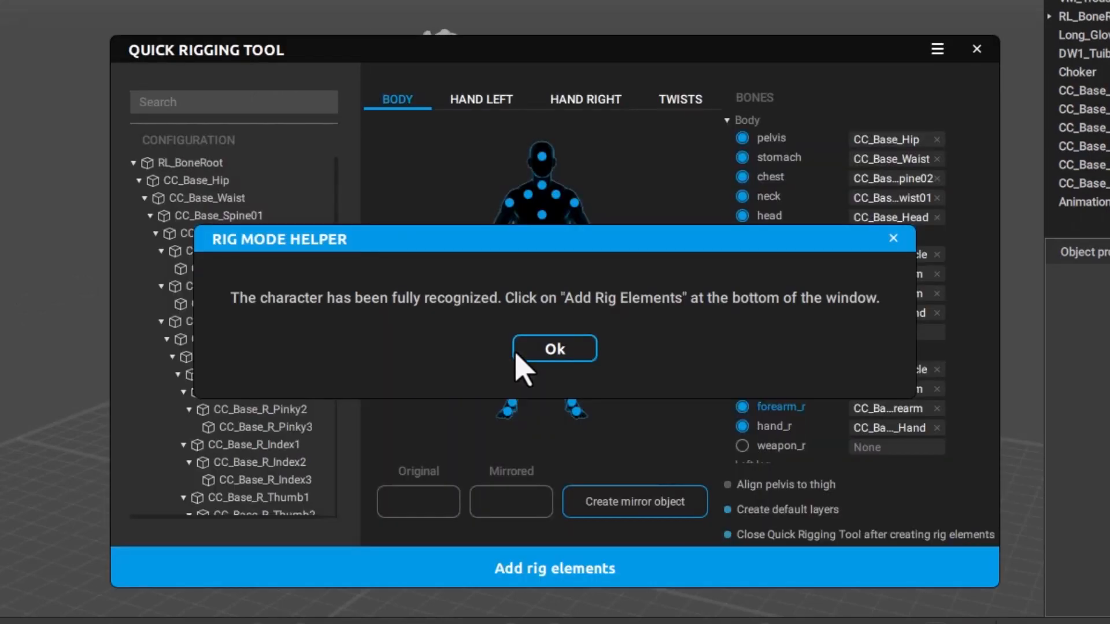
click(555, 350)
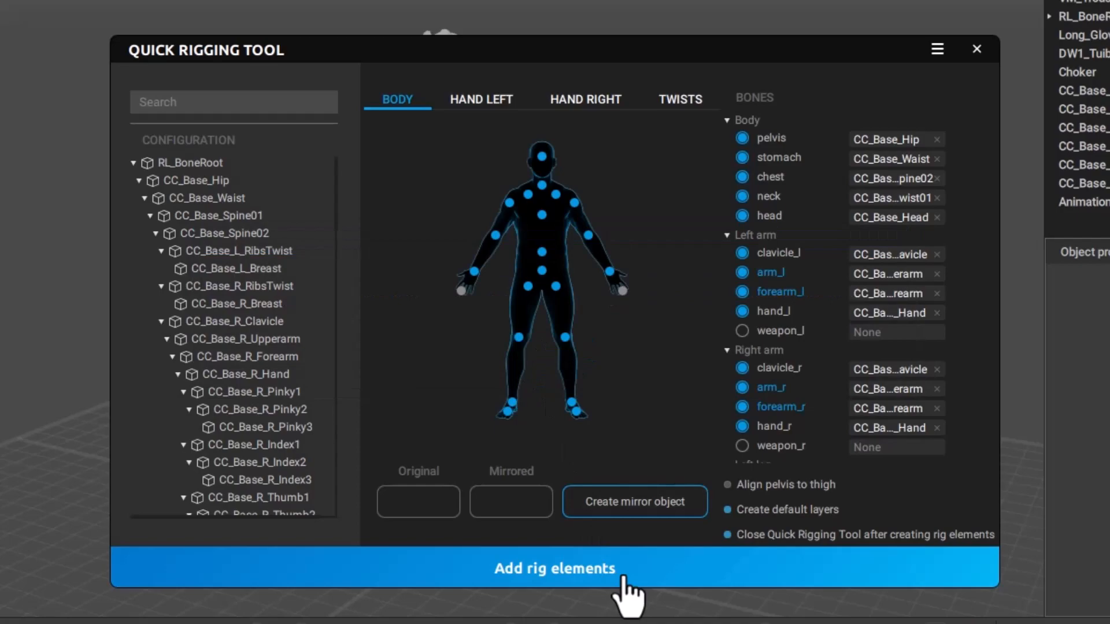
click(570, 575)
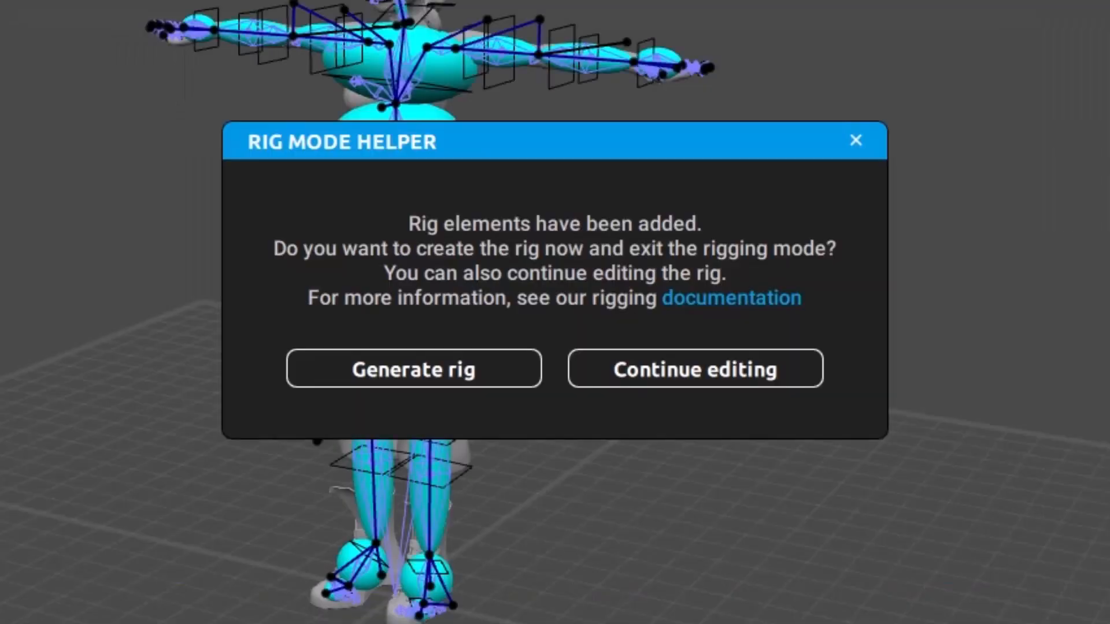
click(500, 381)
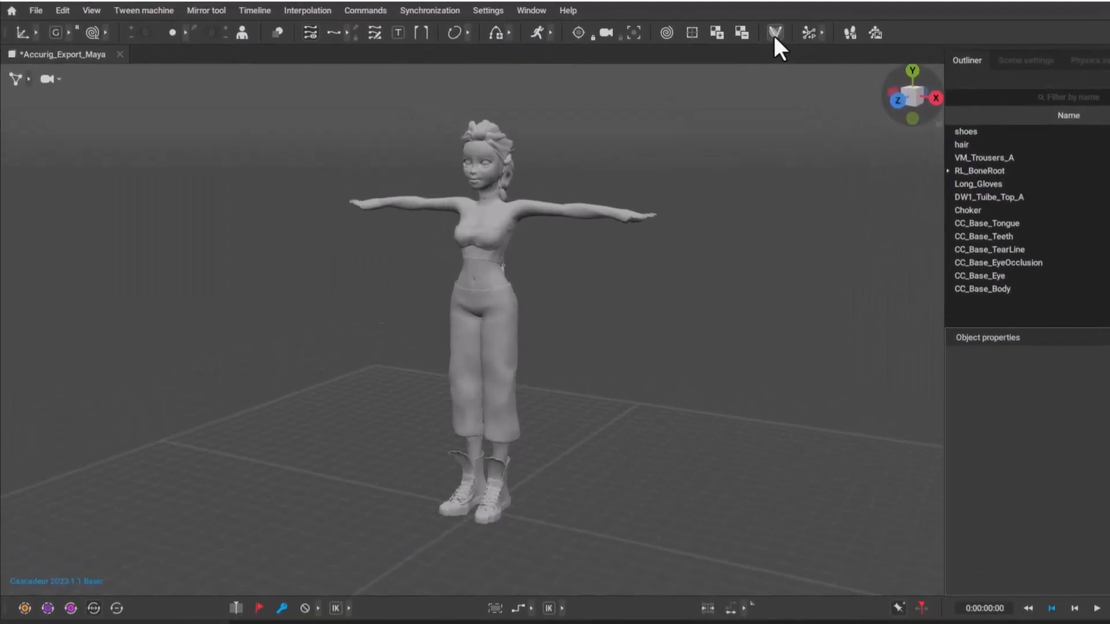
Turn on rig mode manually for the Accurig_Export_Maya model and launch the Quick Rigging Tool.
click(831, 41)
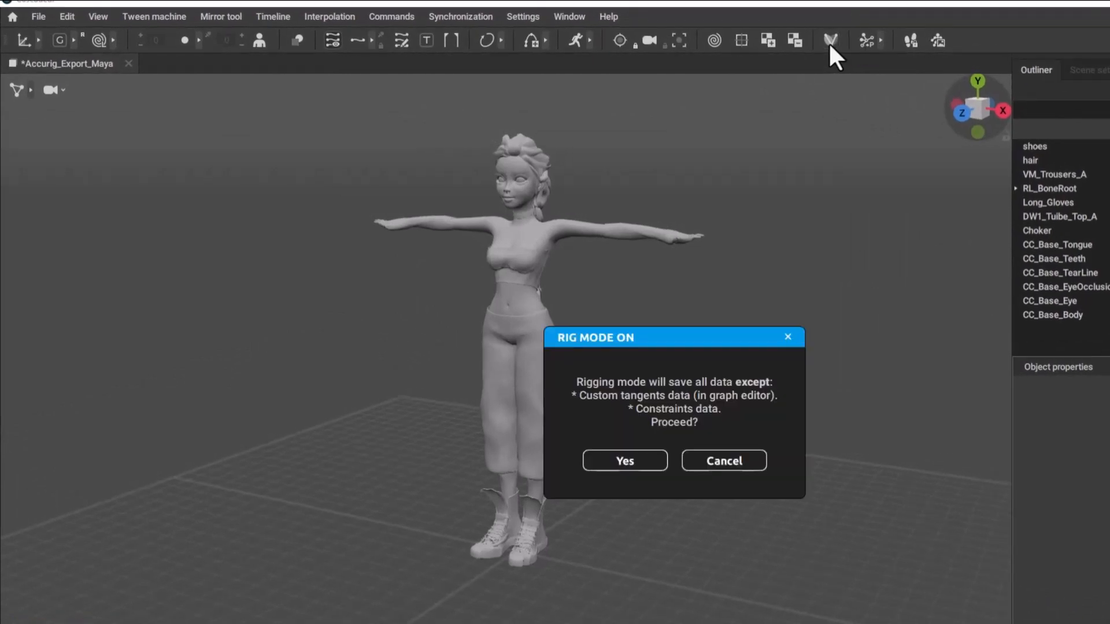
click(625, 461)
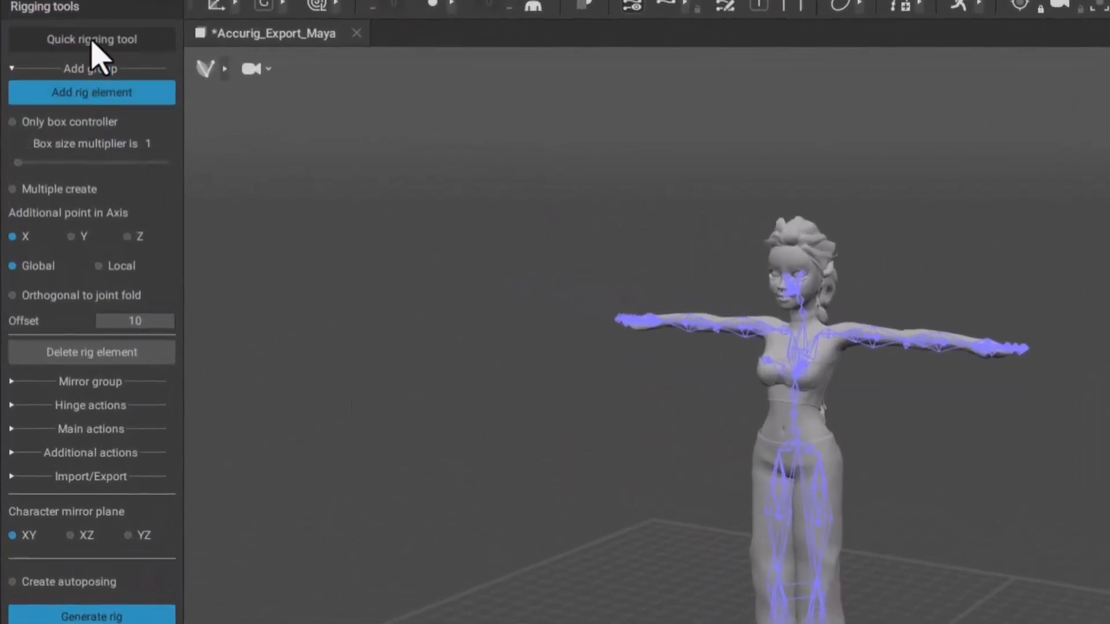
click(92, 41)
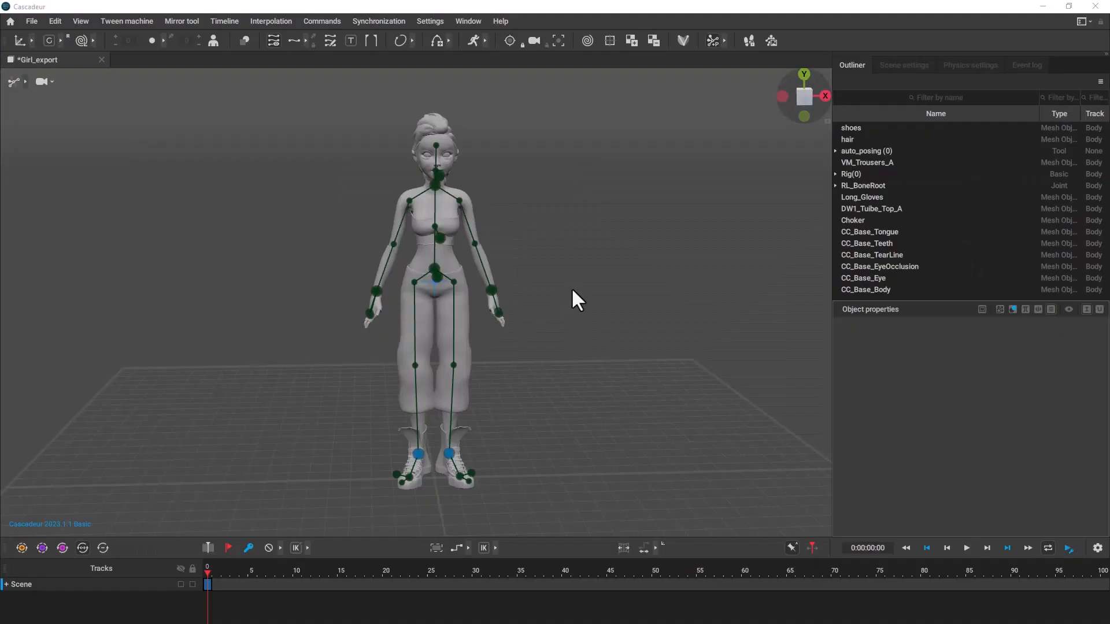
Inspect the rigged character and its AutoPosing points from different angles and distances.
alt+drag(581, 289, 475, 276)
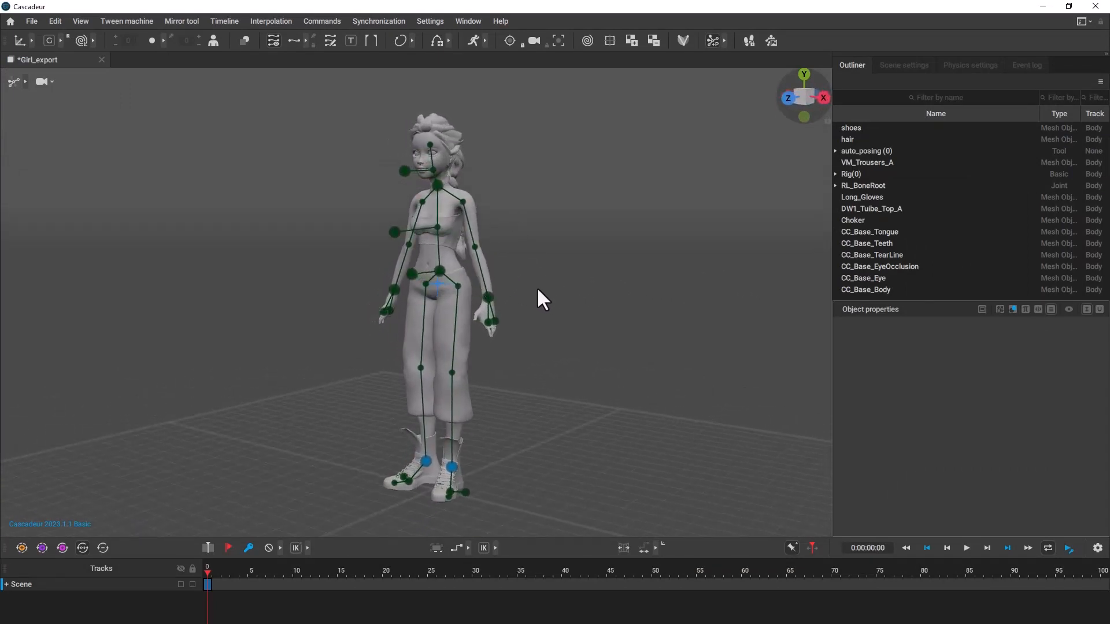
mouse_move(537, 286)
alt+middle_down()
mouse_move(540, 311)
mouse_move(539, 264)
mouse_move(543, 308)
mouse_move(543, 295)
alt+middle_up()
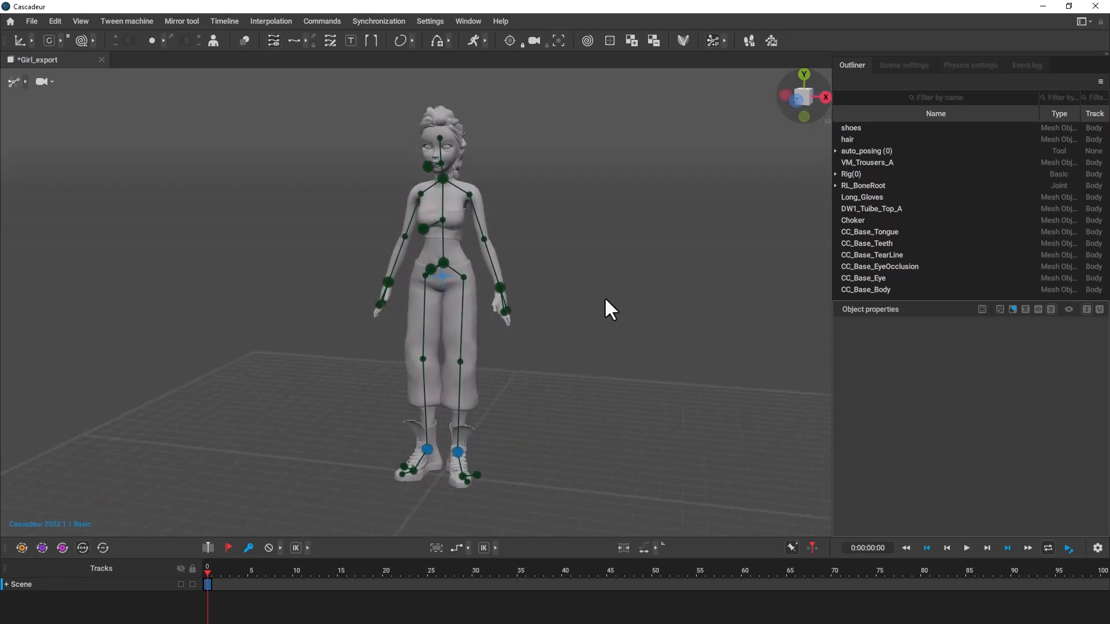
scroll(467, 187, down, 3)
scroll(475, 217, up, 5)
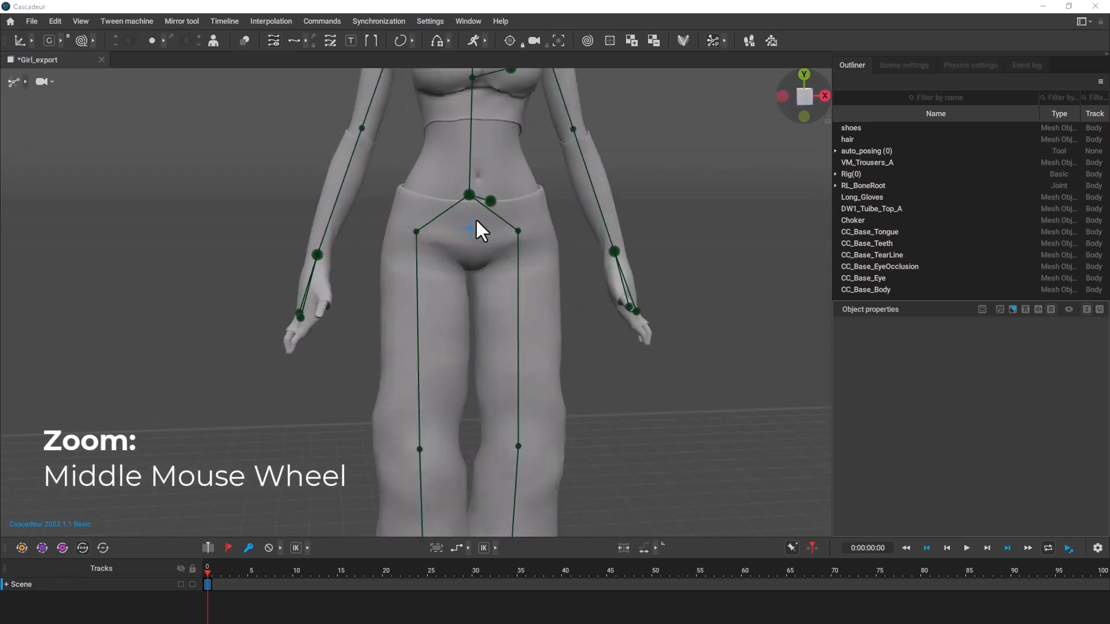
scroll(476, 217, down, 6)
scroll(512, 205, up, 3)
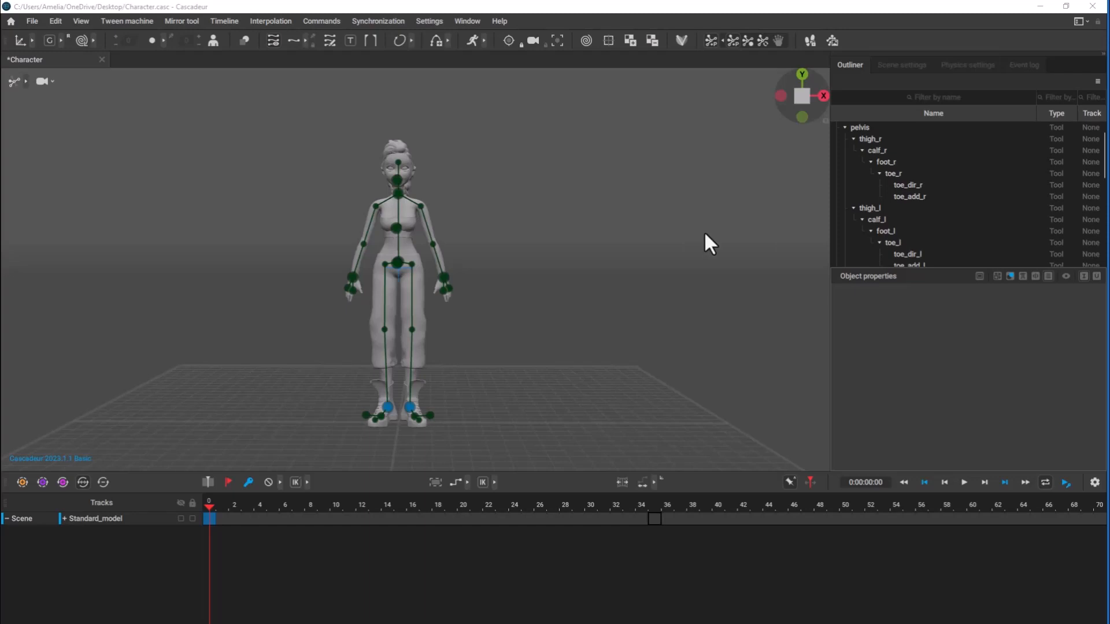
scroll(914, 197, up, 1)
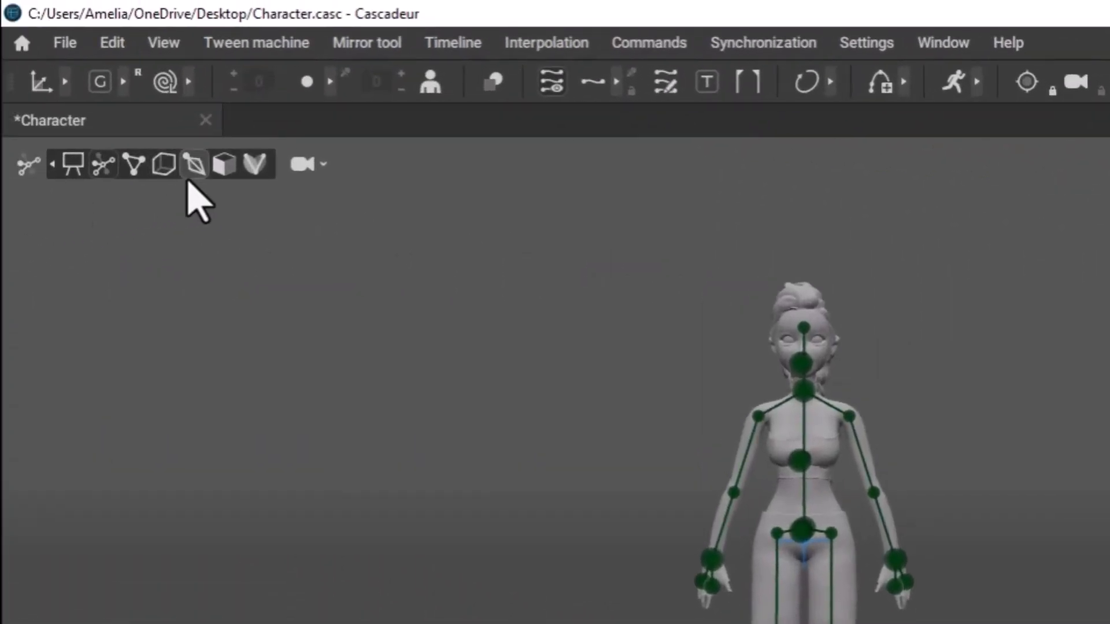
Compare the character in the point, box, joint, mesh and rig viewport modes and in the multiple-viewport view.
click(133, 167)
click(164, 167)
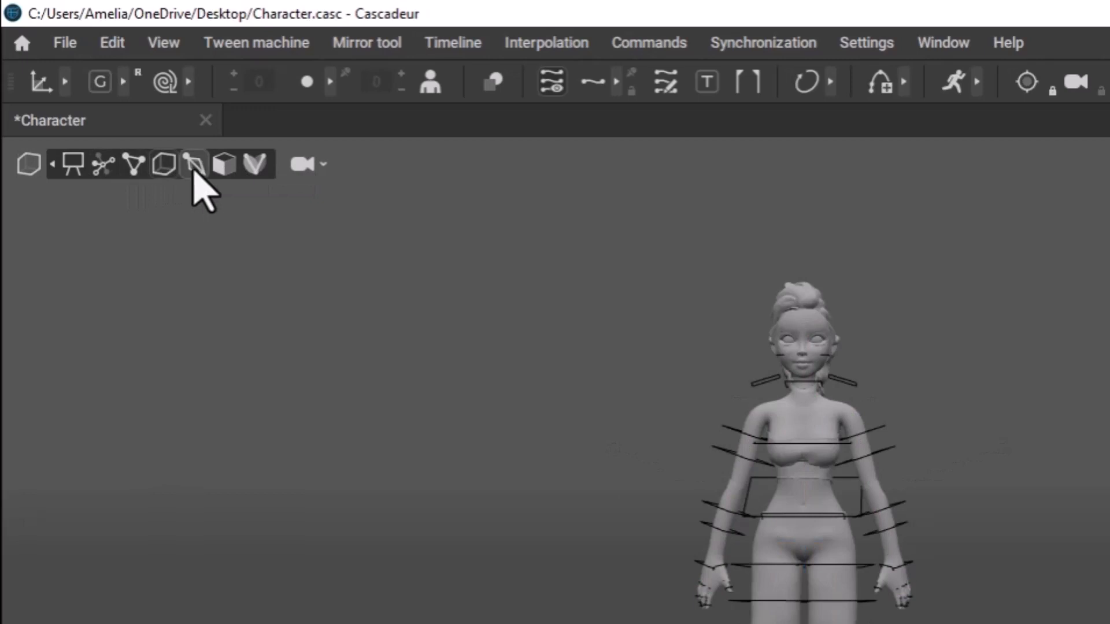
click(194, 167)
click(224, 166)
click(255, 166)
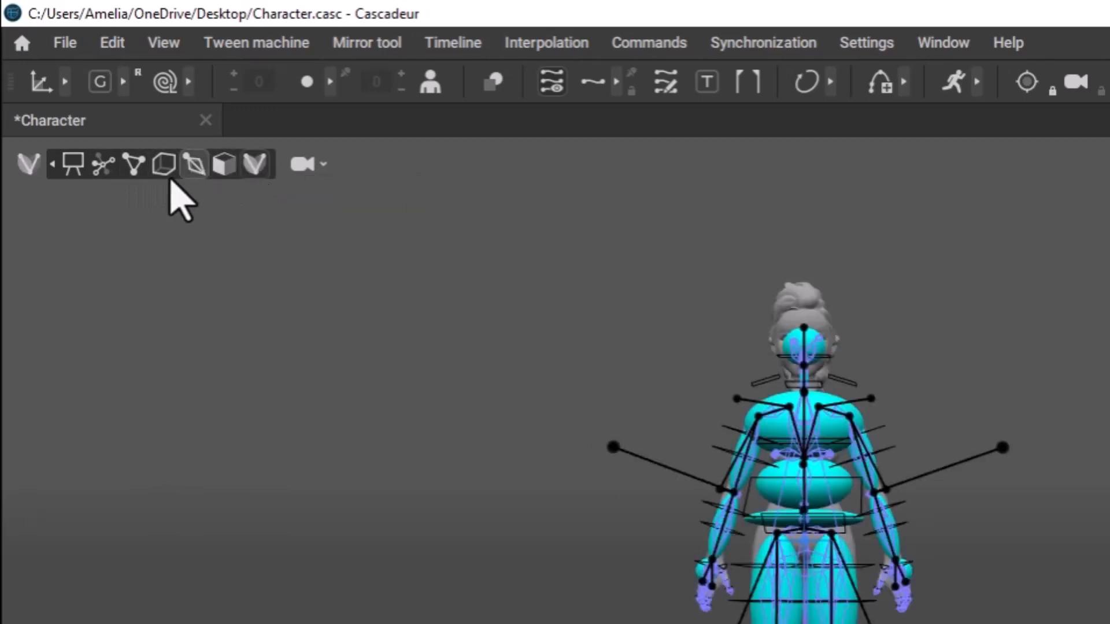
click(133, 166)
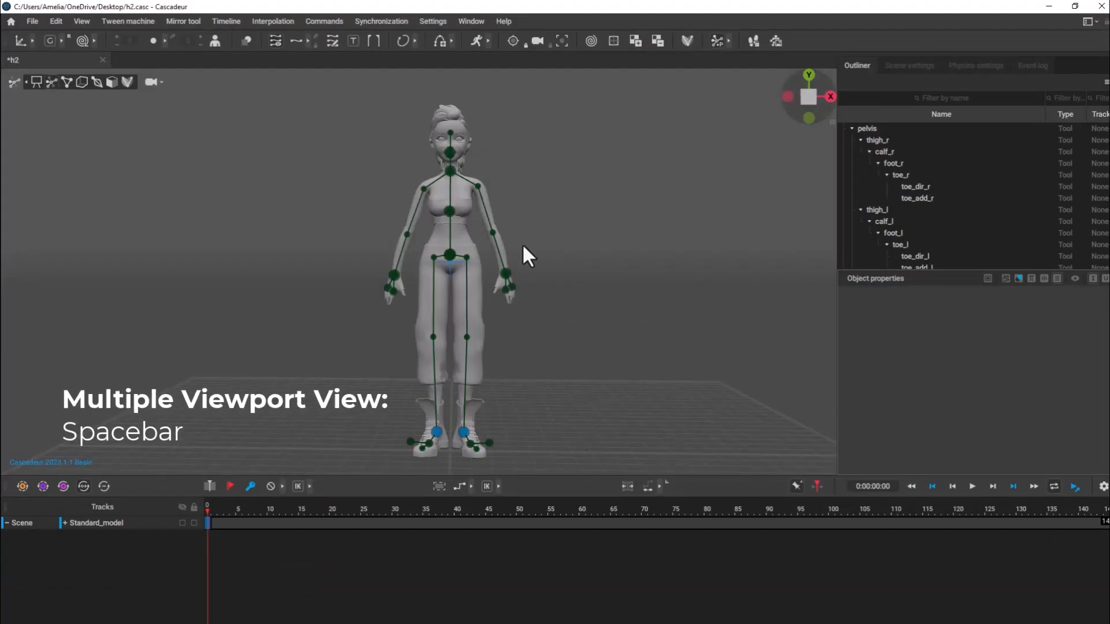
key(space)
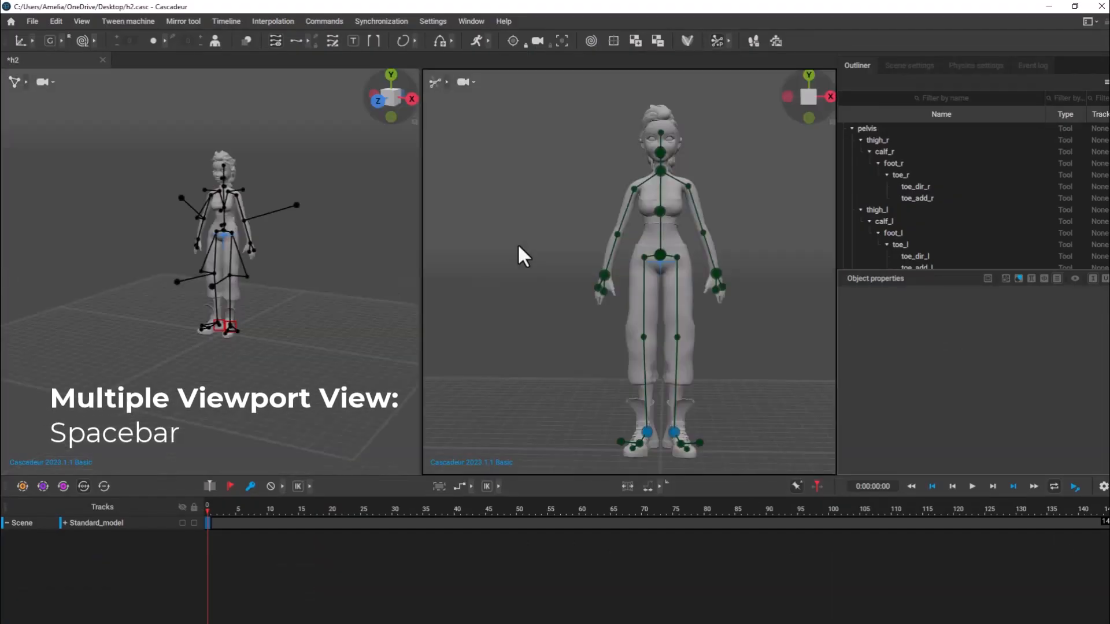
key(space)
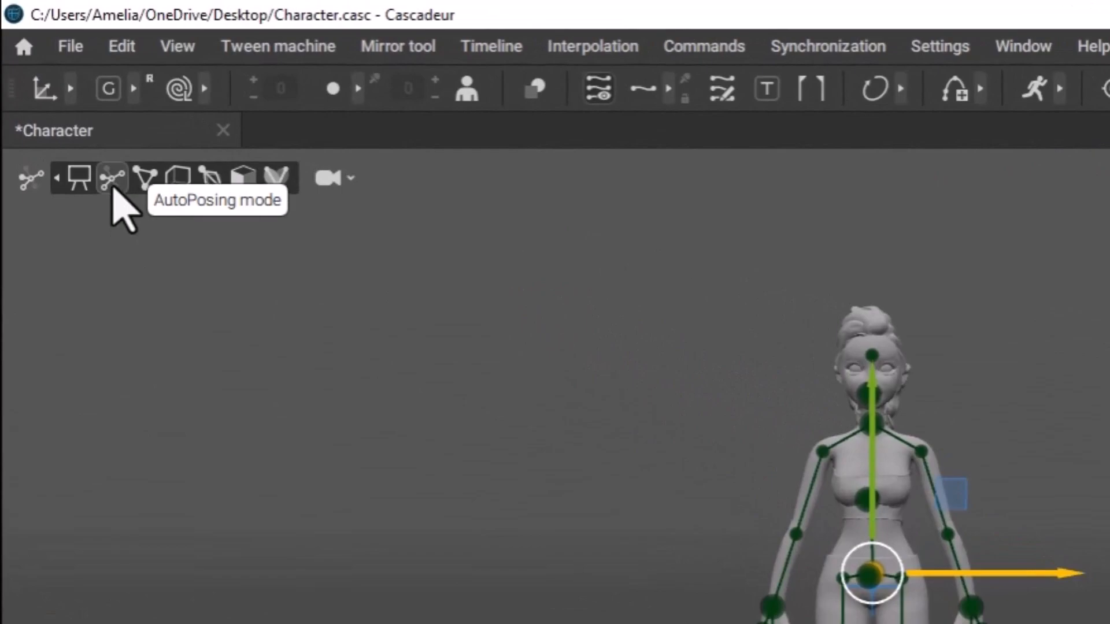
Pose the character in AutoPosing mode standing on the right leg, with the left leg raised and both arms spread.
alt+drag(549, 248, 444, 345)
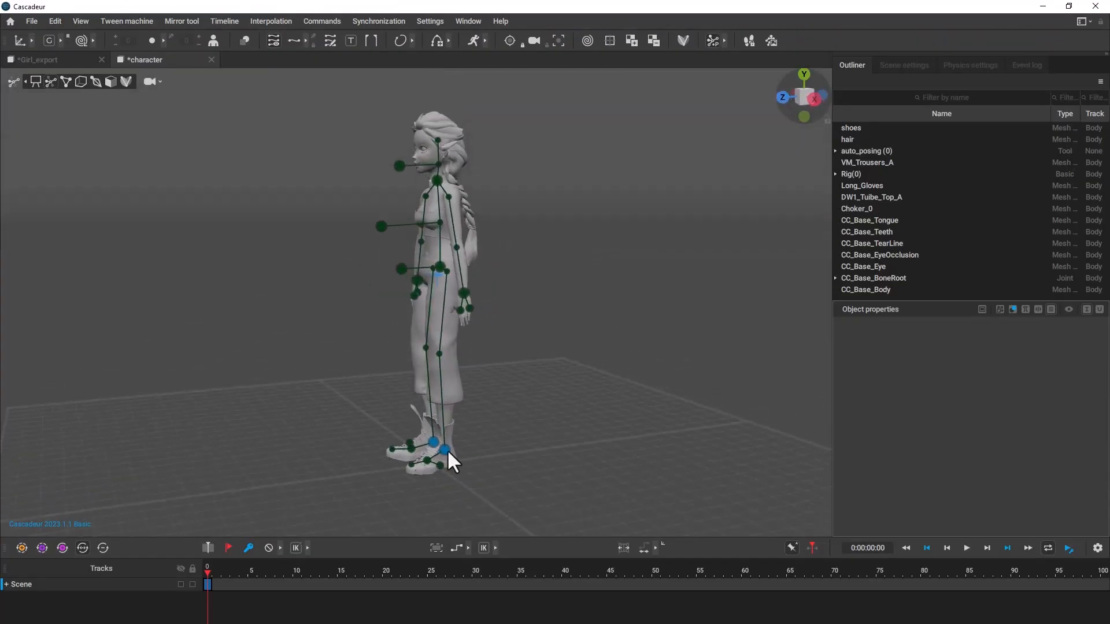
click(447, 449)
drag(383, 399, 270, 407)
drag(328, 349, 325, 251)
drag(238, 304, 601, 244)
mouse_move(474, 261)
mouse_down()
mouse_move(352, 129)
mouse_move(459, 266)
mouse_up()
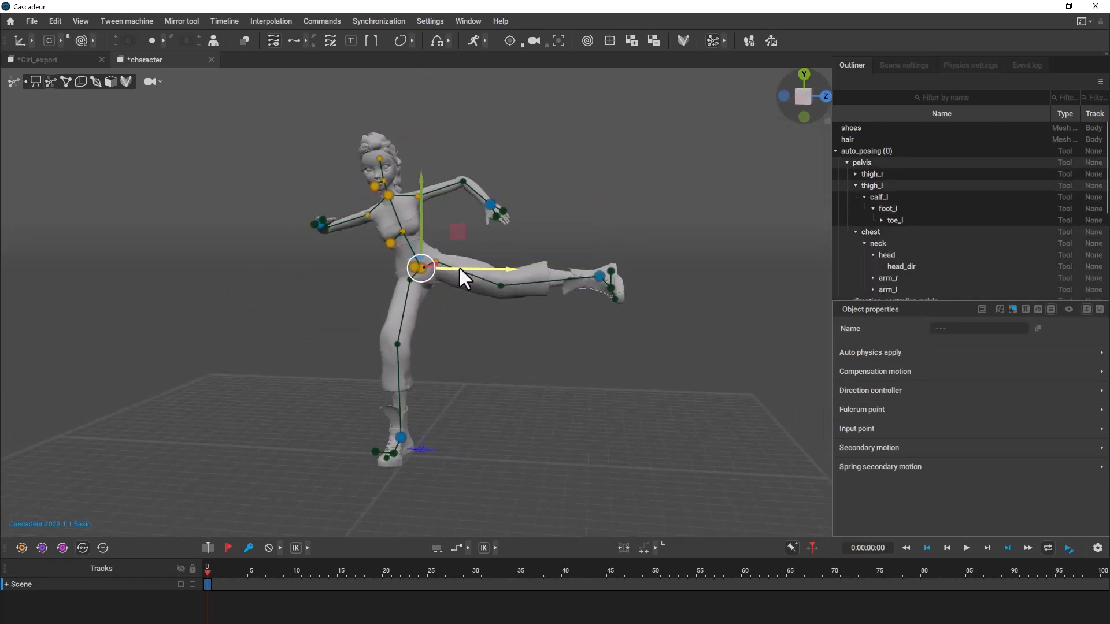
Adjust the left hand, the head direction and the raised left foot with their AutoPosing points.
click(491, 221)
drag(515, 222, 523, 222)
click(373, 185)
drag(406, 185, 436, 185)
click(599, 277)
alt+drag(636, 309, 628, 276)
Reposition the pelvis and the left foot to refine the raised-leg pose, and clear the selection.
drag(424, 281, 418, 253)
click(498, 289)
double_click(425, 281)
key(e)
click(594, 270)
key(w)
alt+drag(633, 293, 646, 461)
double_click(446, 284)
drag(447, 246, 447, 253)
alt+drag(555, 353, 642, 361)
click(527, 295)
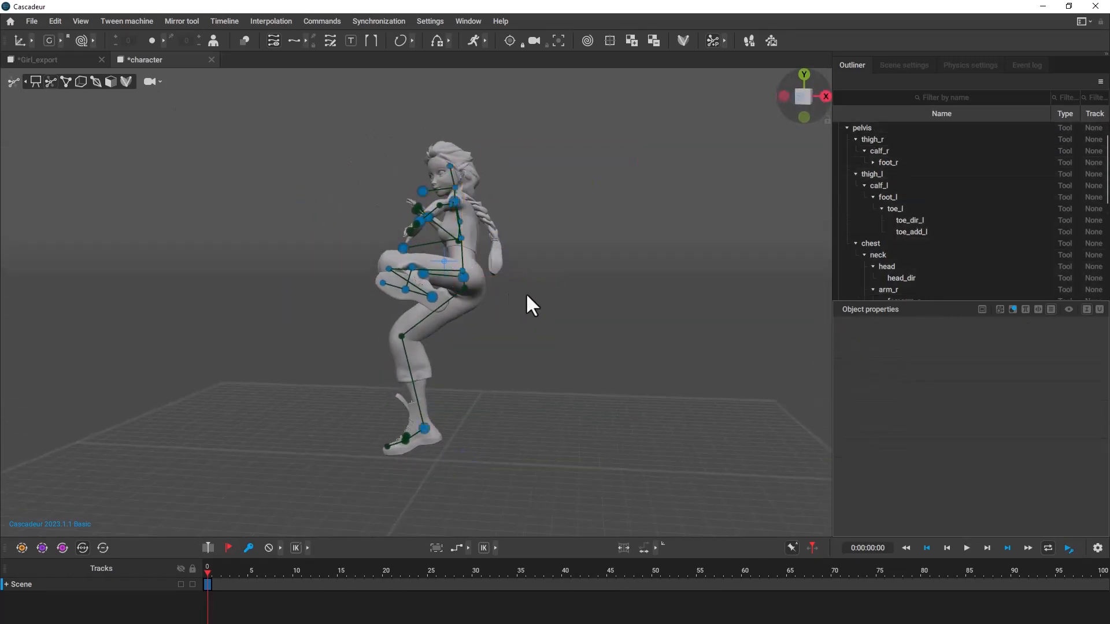
Reposition the character's right hand and lower it on the outstretched arm.
drag(527, 295, 366, 214)
click(495, 224)
click(364, 213)
drag(431, 208, 394, 214)
alt+drag(543, 203, 624, 214)
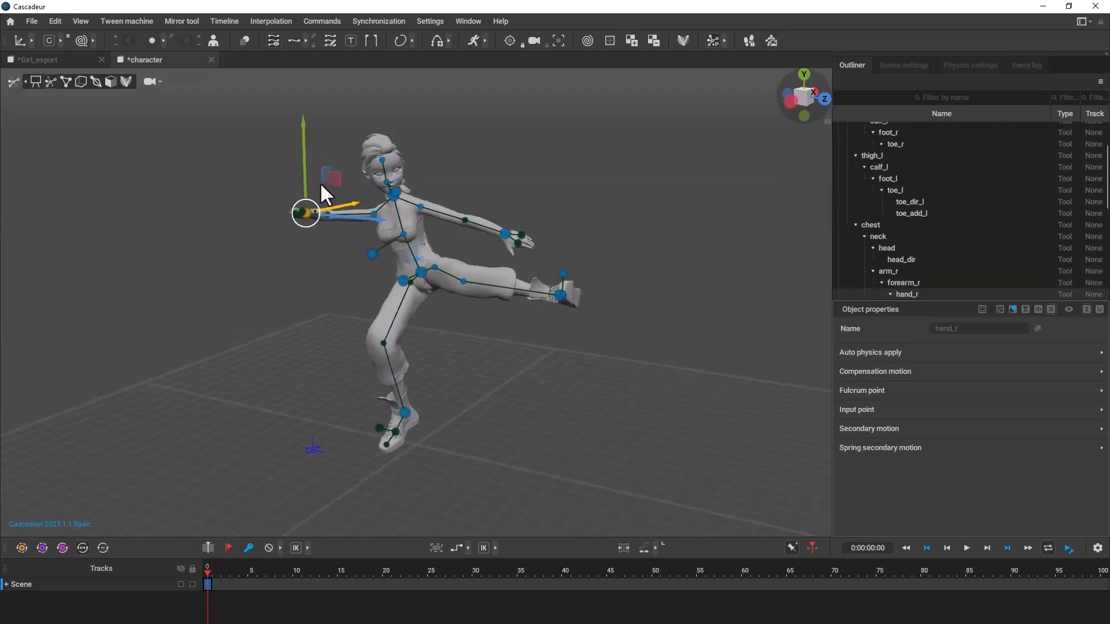
drag(304, 188, 307, 212)
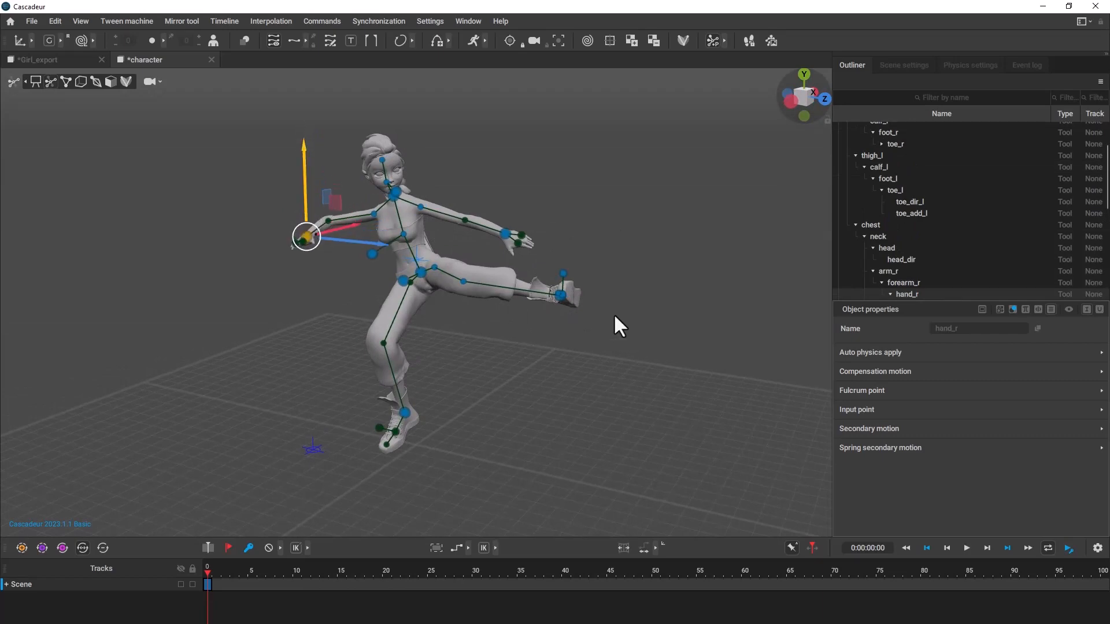
Raise the character's right hand a little in the spread-arm pose and expand the AutoPosing point options.
alt+drag(613, 314, 642, 285)
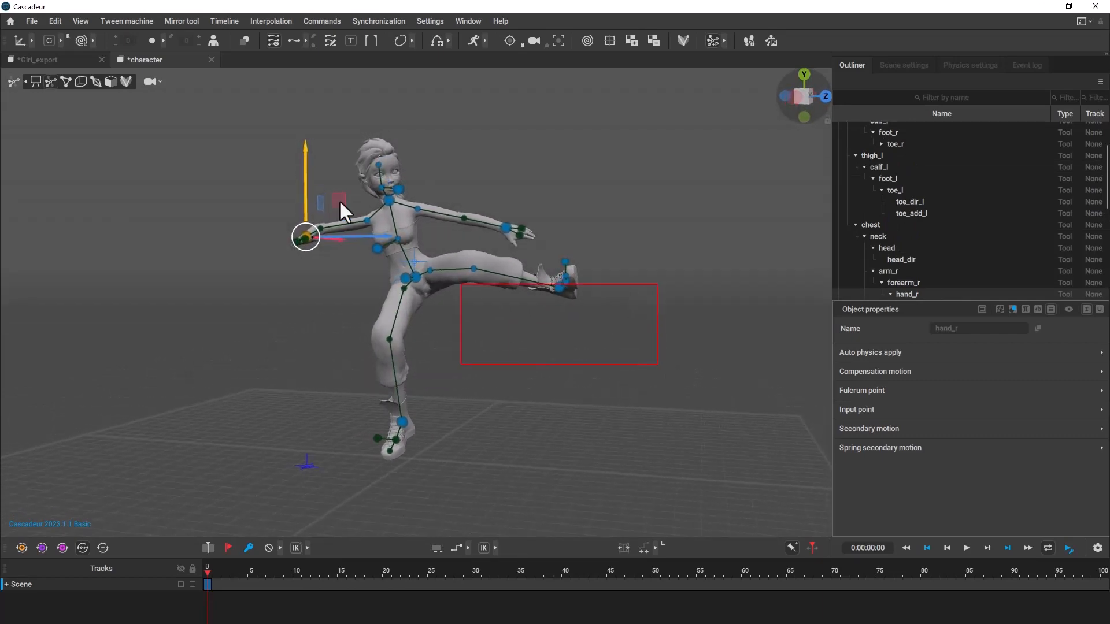
drag(338, 200, 334, 150)
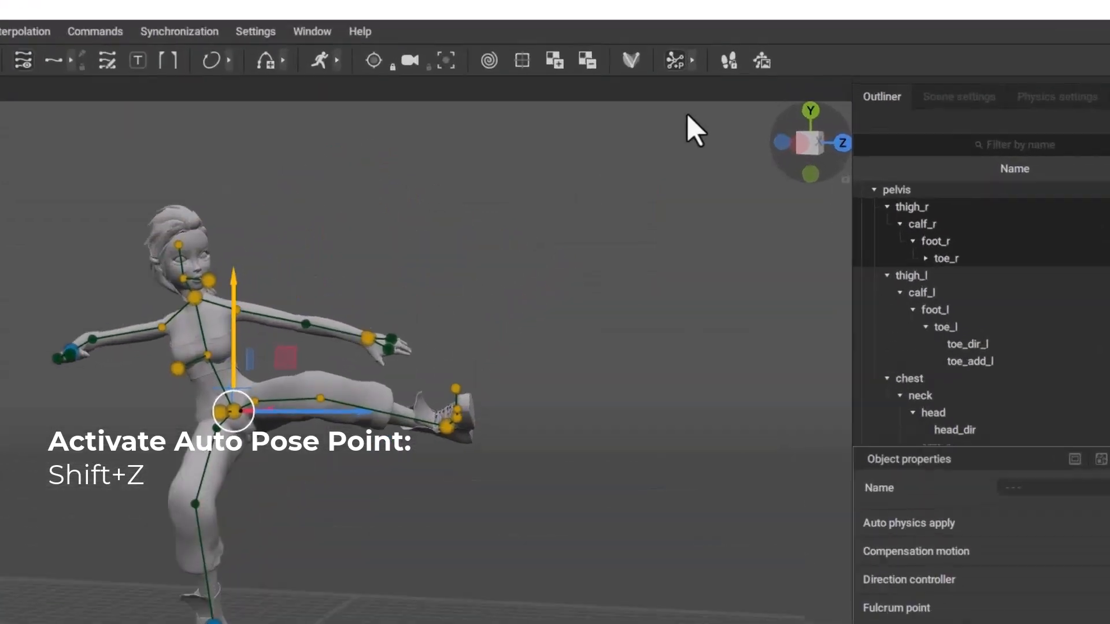
click(692, 61)
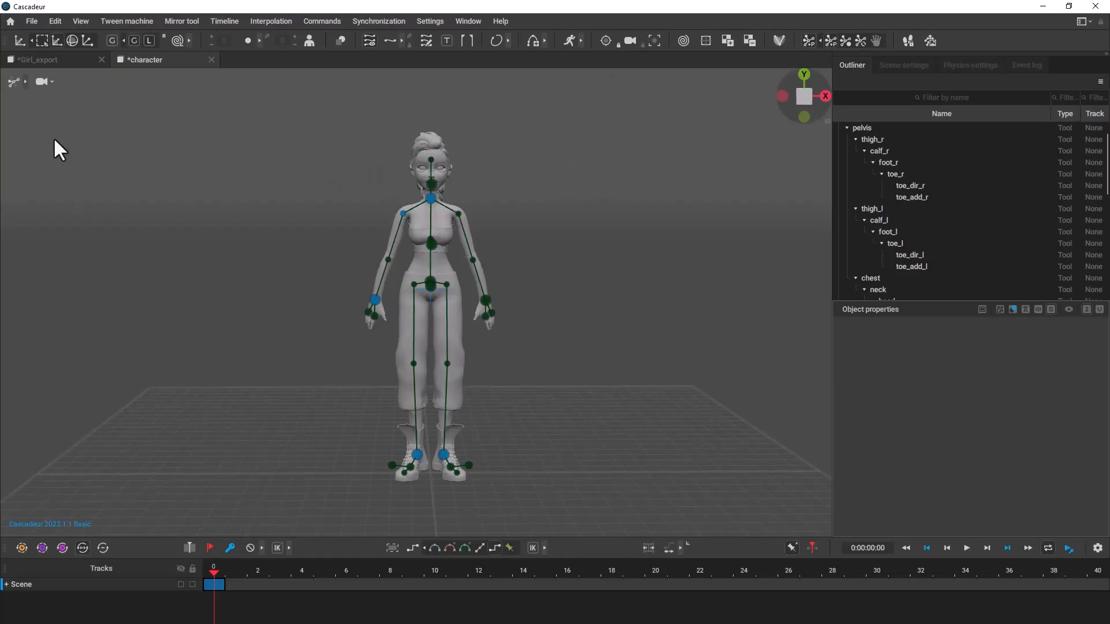
Switch the standing character to Point controller mode, lock the control points of both feet, and clear the selection.
click(25, 81)
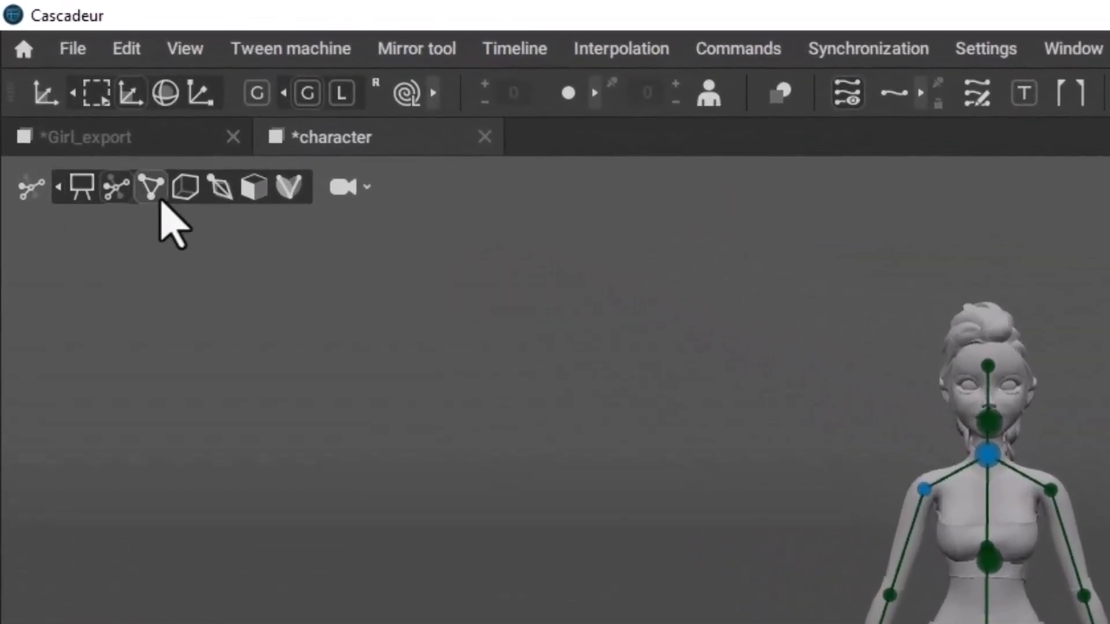
click(152, 195)
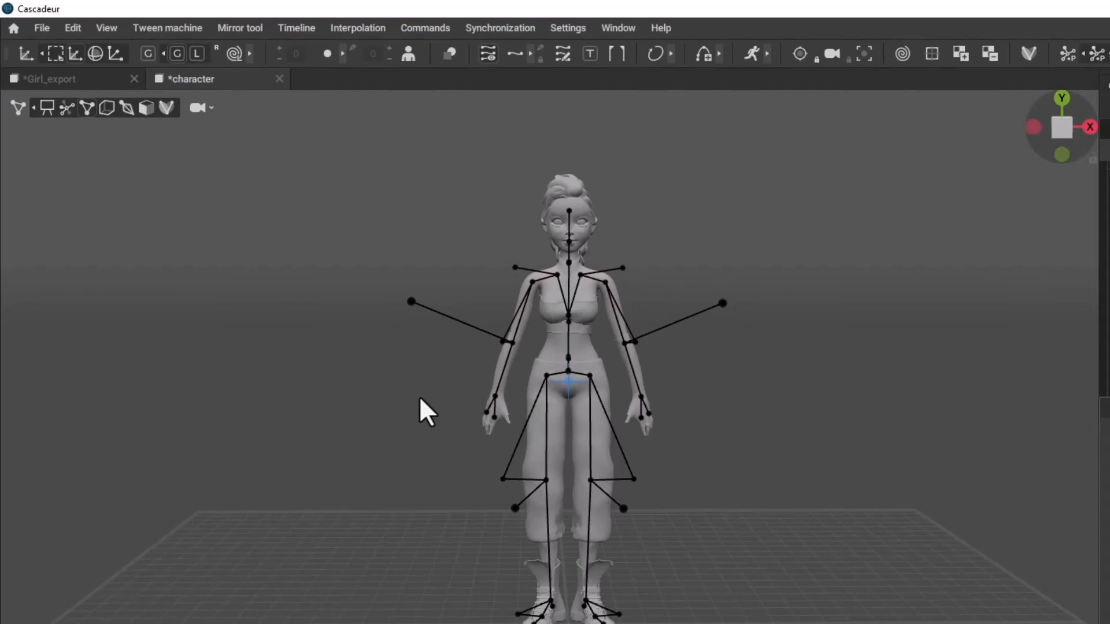
drag(465, 591, 604, 477)
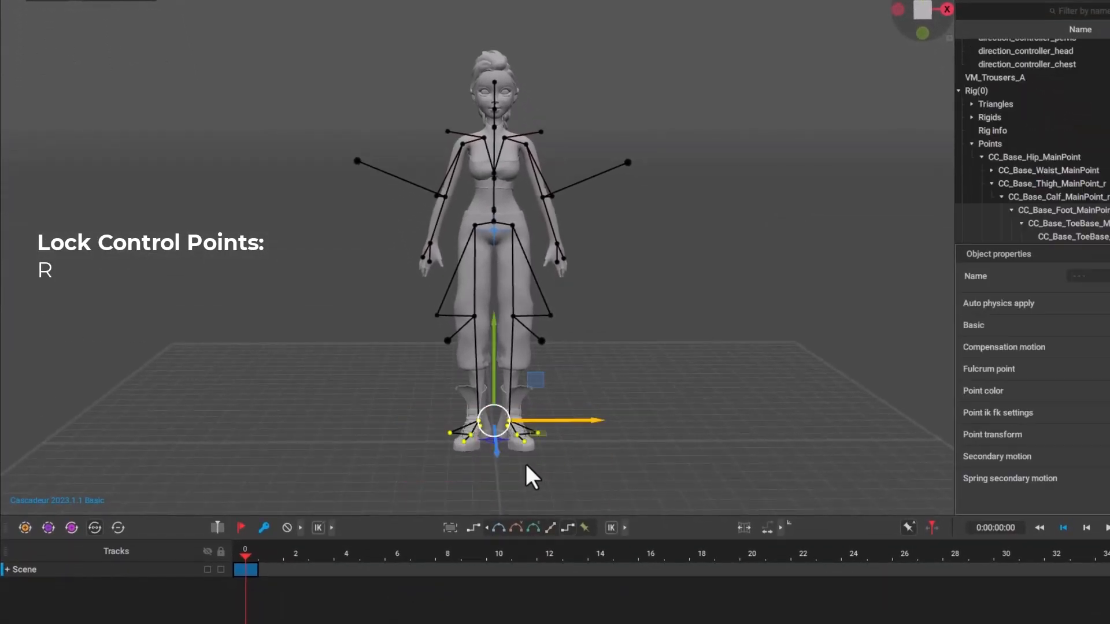
key(r)
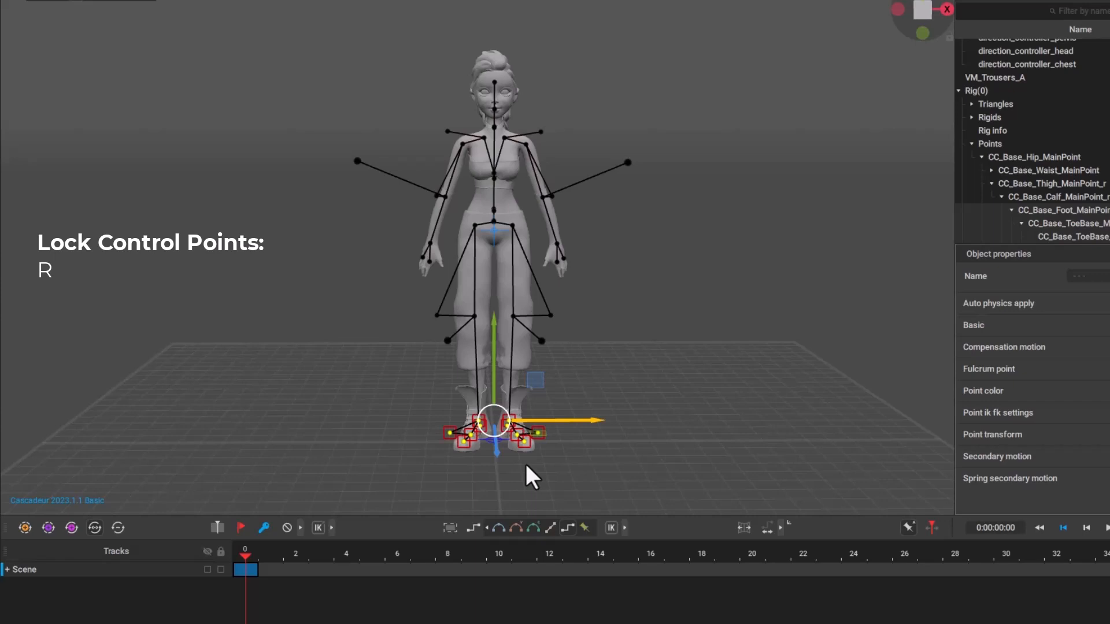
click(562, 461)
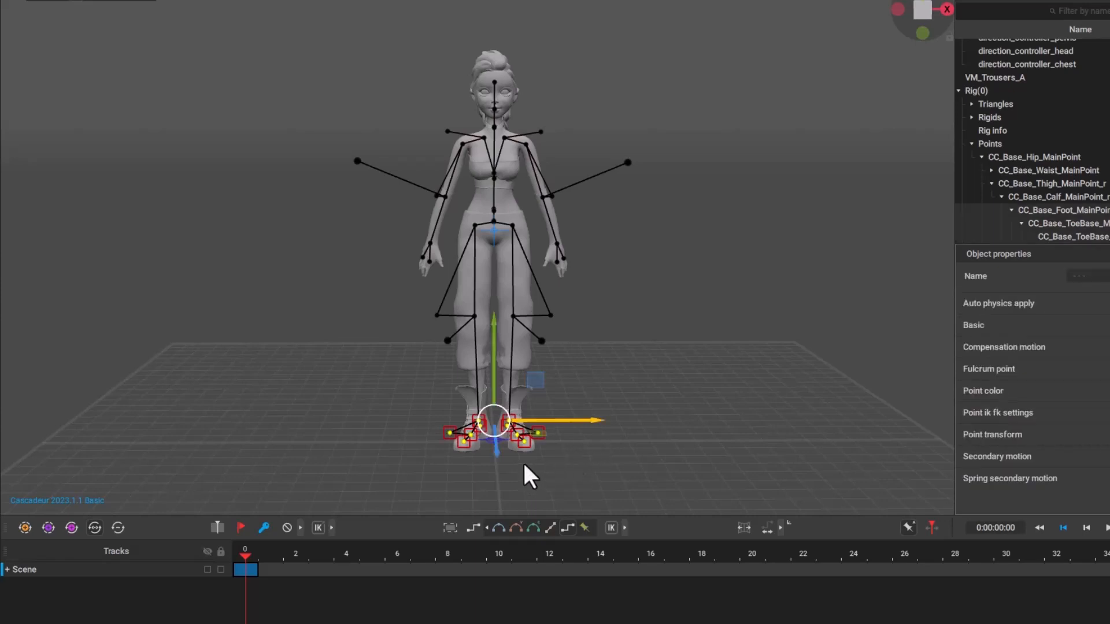
click(523, 461)
Adjust the torso, head and hip points above the locked feet, and start repositioning the arm points.
drag(536, 243, 460, 62)
alt+drag(589, 231, 590, 254)
key(e)
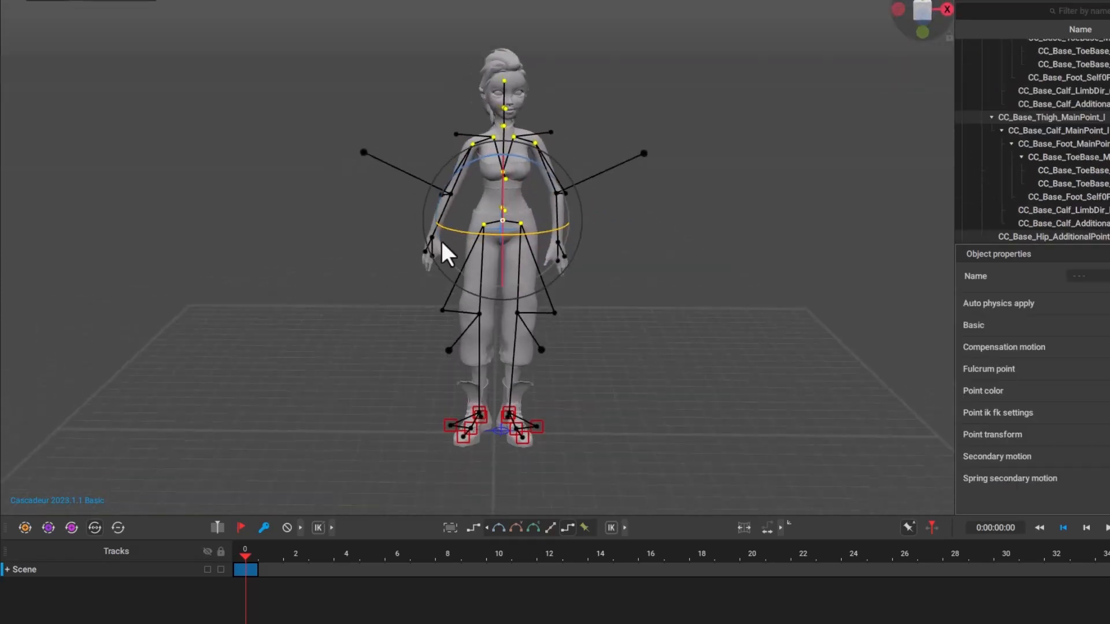
click(432, 238)
key(w)
scroll(508, 196, up, 2)
click(569, 181)
click(449, 181)
drag(405, 29, 596, 275)
mouse_move(596, 231)
alt+mouse_down()
mouse_move(440, 197)
mouse_move(589, 232)
alt+mouse_up()
Rotate the right hand point and adjust the right elbow and shoulder points so the arm hangs beside the body.
click(444, 249)
key(e)
click(451, 192)
key(w)
click(472, 132)
click(445, 249)
drag(703, 380, 499, 2)
alt+drag(686, 208, 925, 297)
Reposition the right hand, then select the whole right arm's points and rotate the arm at the shoulder.
click(437, 249)
drag(490, 242, 485, 243)
drag(399, 298, 476, 122)
key(e)
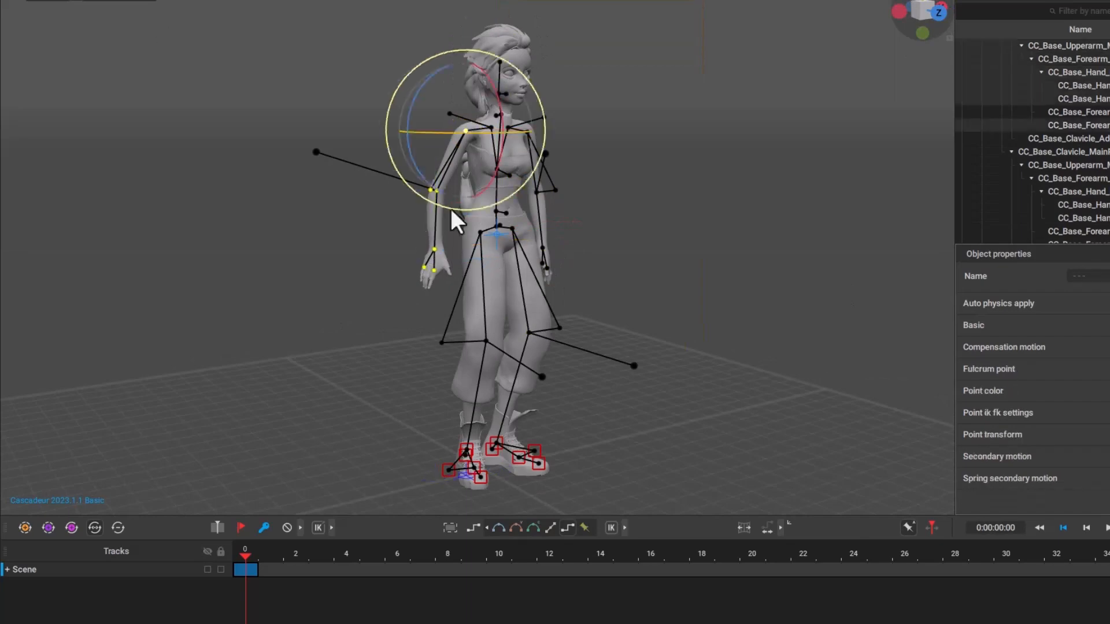
alt+drag(451, 209, 371, 231)
double_click(449, 254)
Move the left hand point, and shift the chest with the neck and head points for a relaxed standing posture.
alt+drag(775, 255, 743, 255)
key(w)
drag(610, 217, 553, 180)
double_click(565, 257)
alt+drag(563, 261, 694, 324)
double_click(474, 226)
drag(513, 176, 532, 178)
double_click(495, 171)
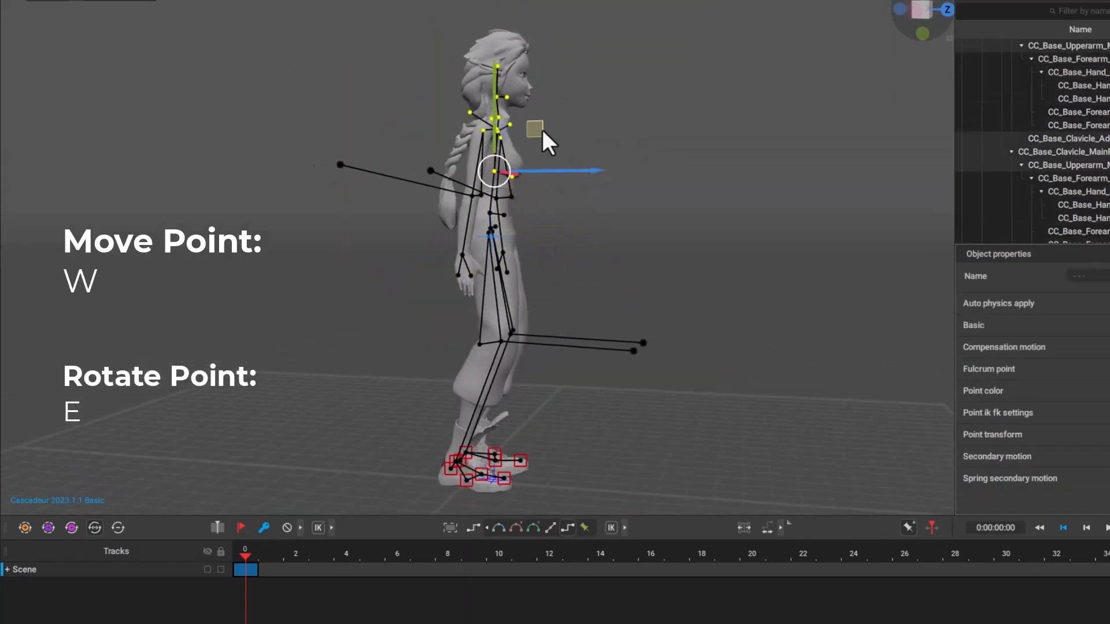
drag(542, 129, 543, 126)
Rotate the right hand at the wrist so that it lines up with the lowered forearm.
alt+drag(587, 224, 417, 225)
double_click(451, 249)
key(e)
drag(489, 182, 457, 202)
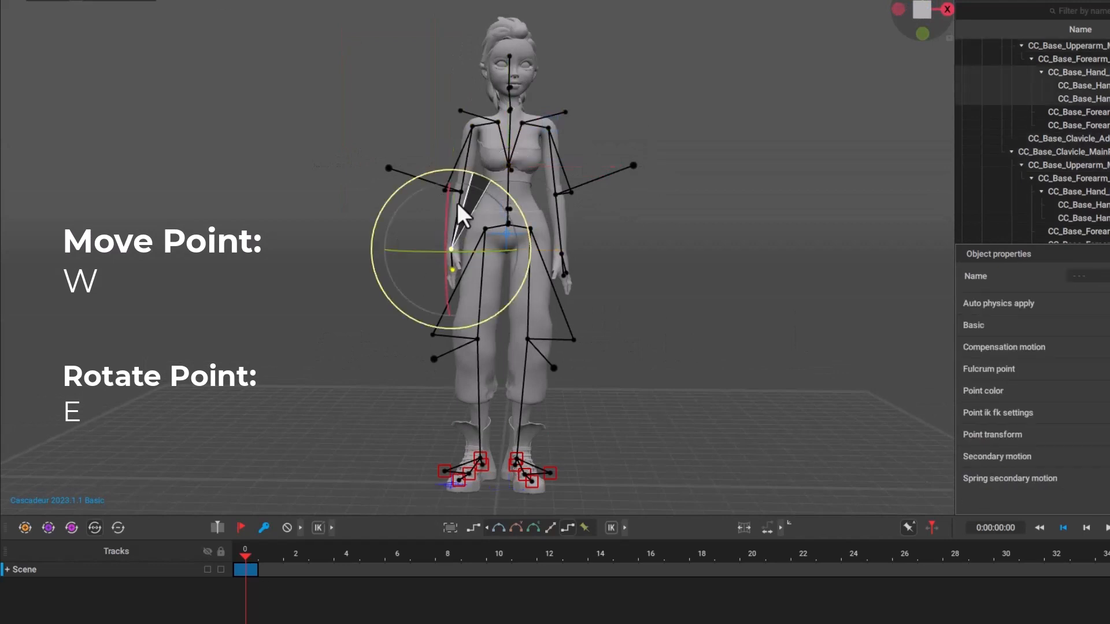
drag(457, 202, 452, 204)
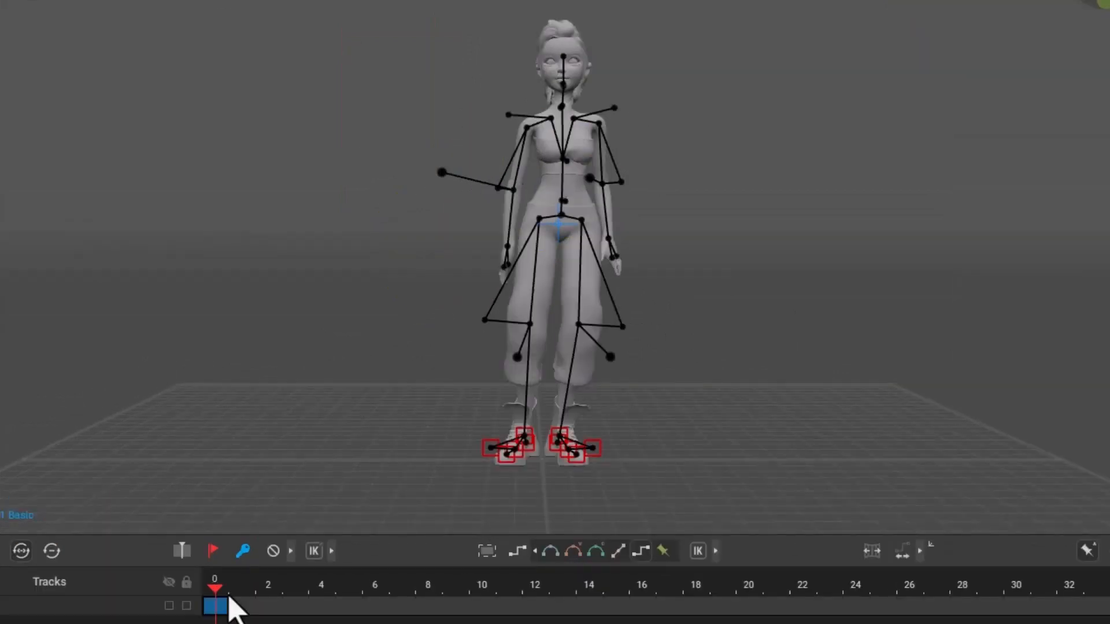
Go to frame 10 and add a keyframe to the track there.
drag(223, 596, 494, 601)
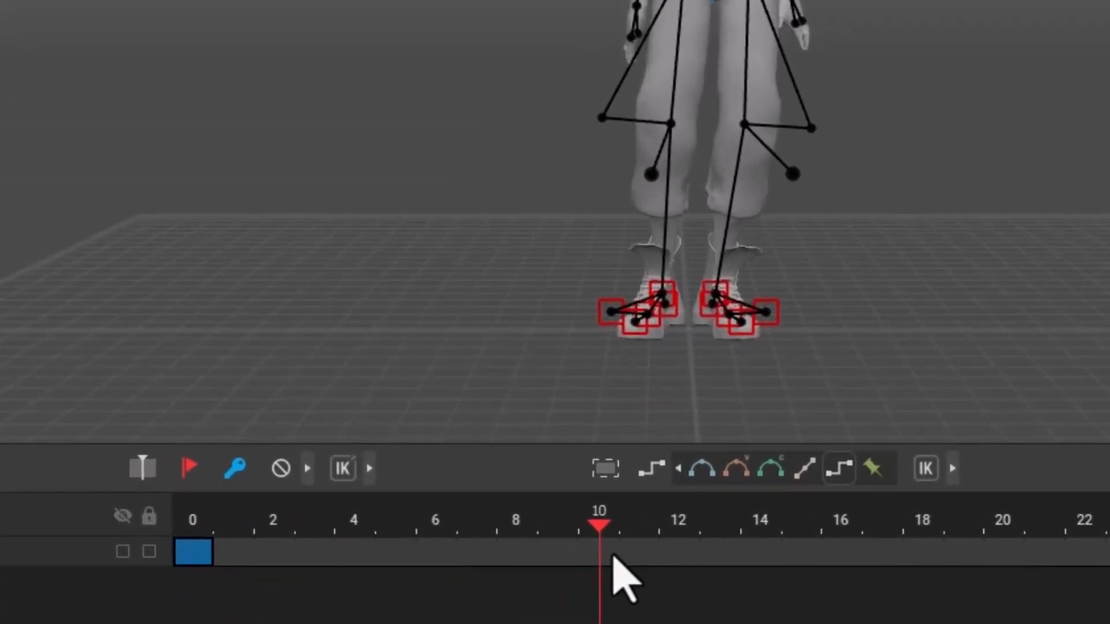
click(234, 469)
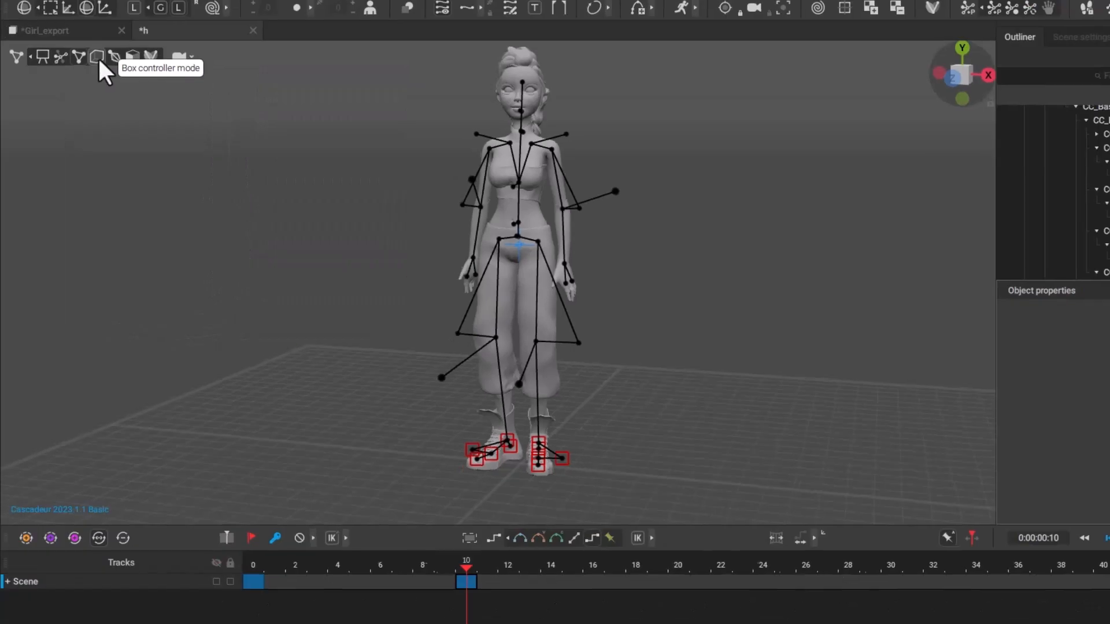
Switch to Box controller mode, select the joints of the right hand's four fingers, and rotate them to curl the fingers.
click(97, 56)
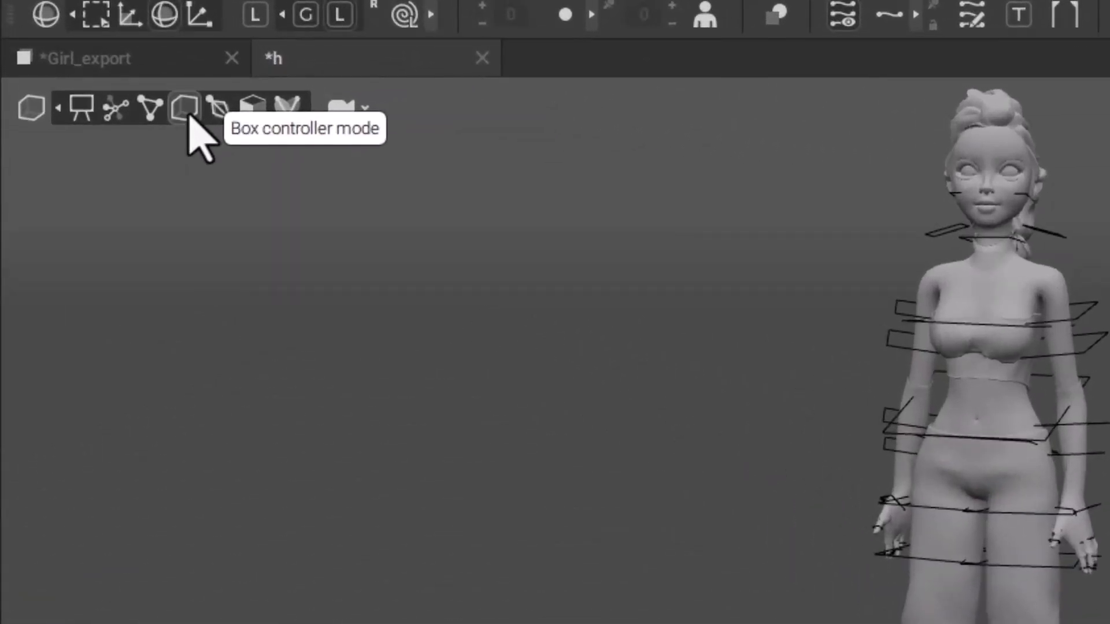
alt+drag(801, 445, 930, 451)
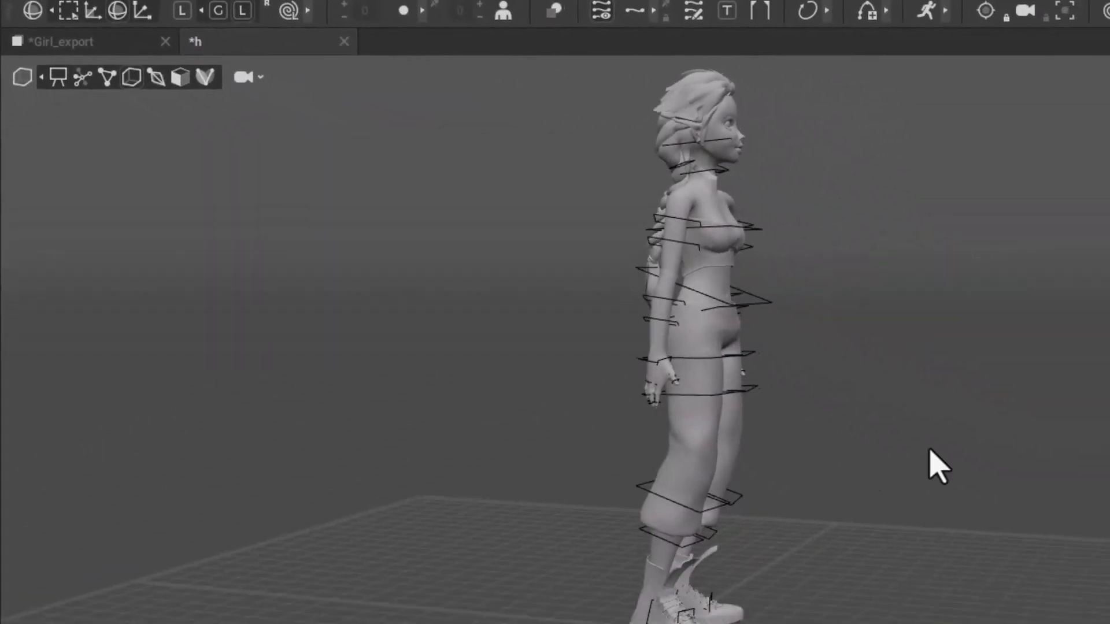
scroll(818, 533, up, 6)
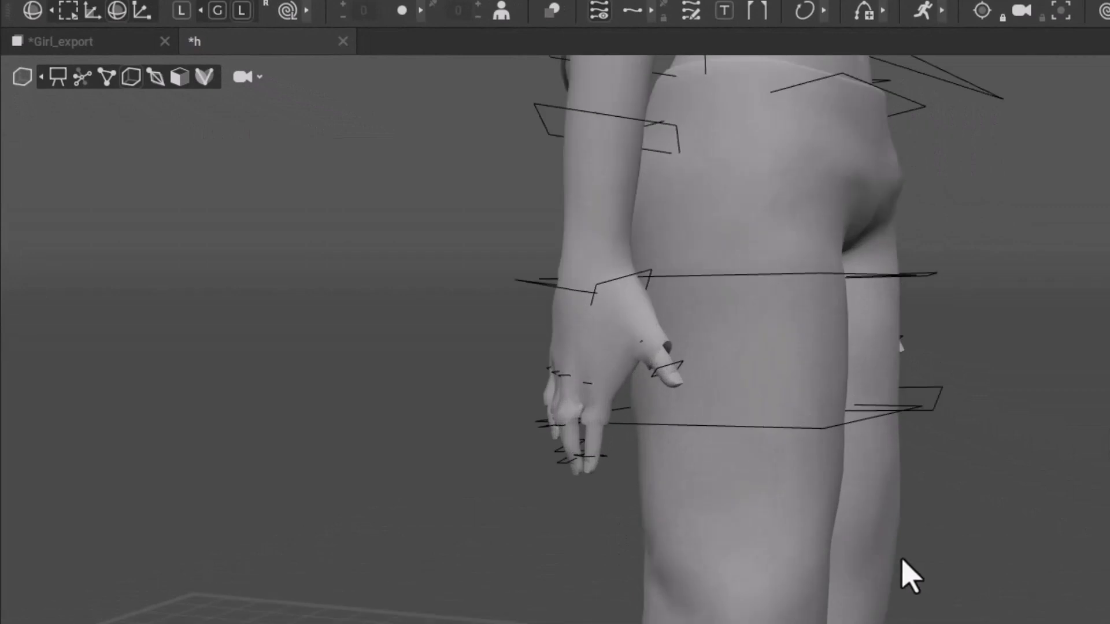
scroll(995, 578, up, 4)
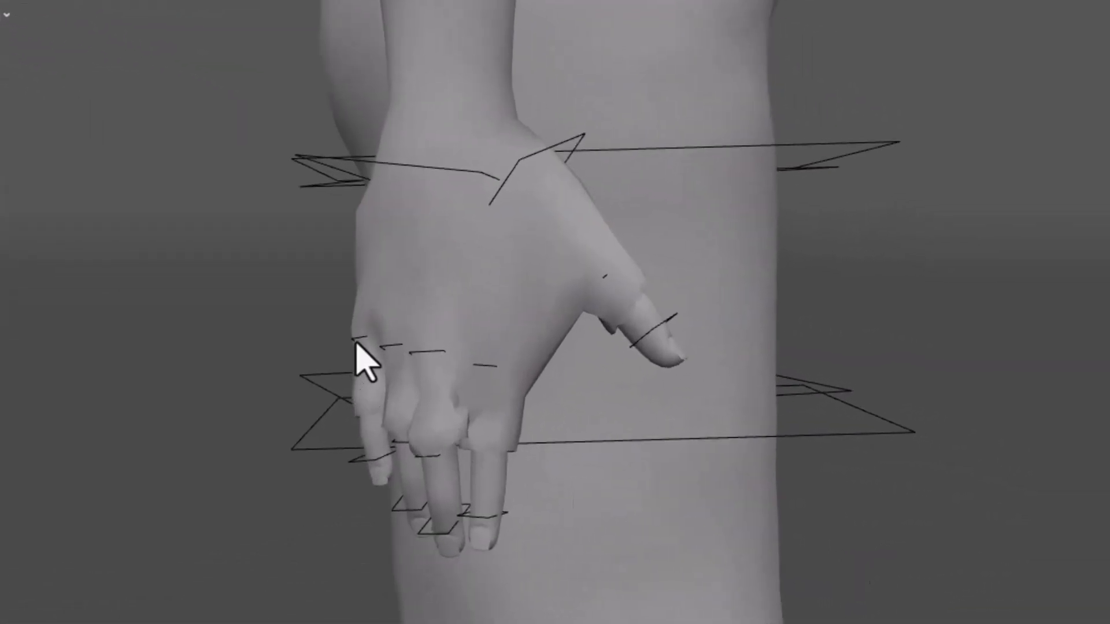
scroll(355, 346, up, 1)
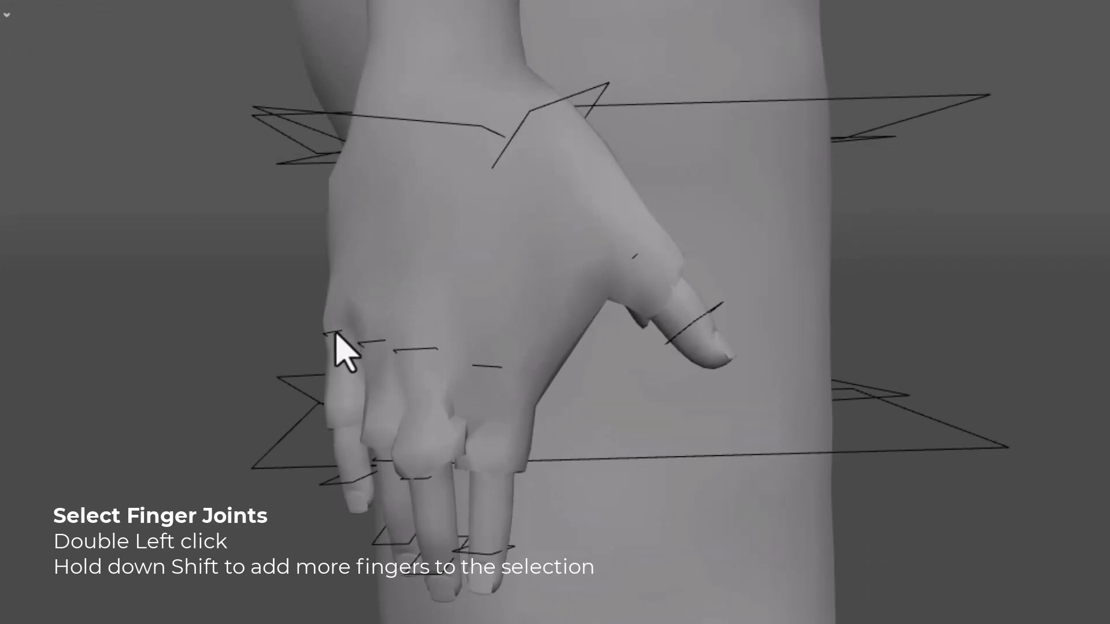
double_click(337, 335)
shift+double_click(371, 345)
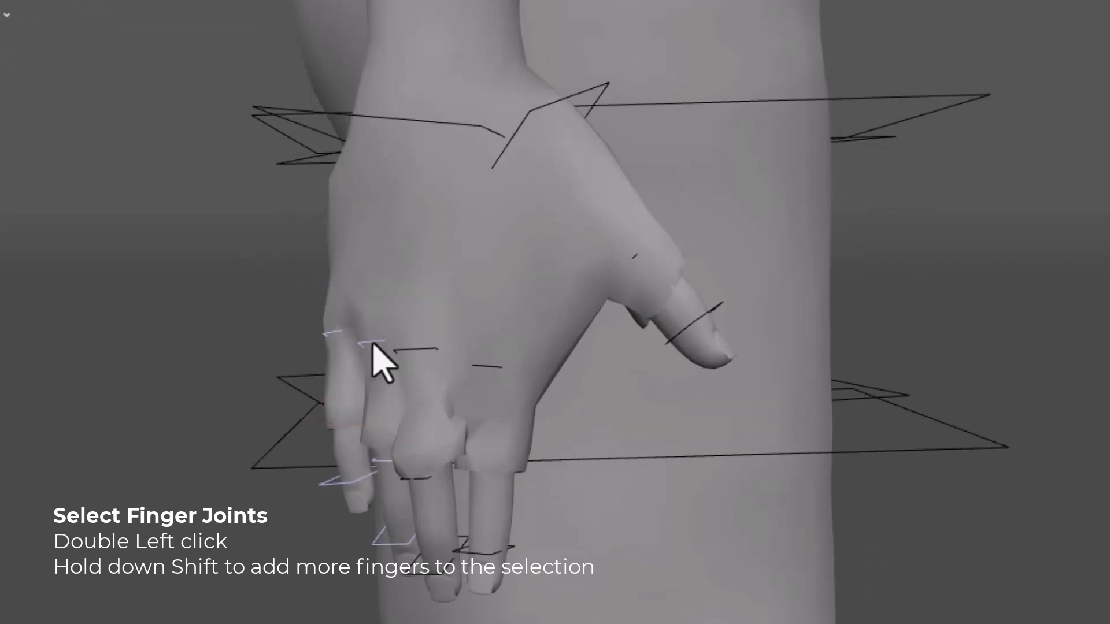
shift+double_click(432, 357)
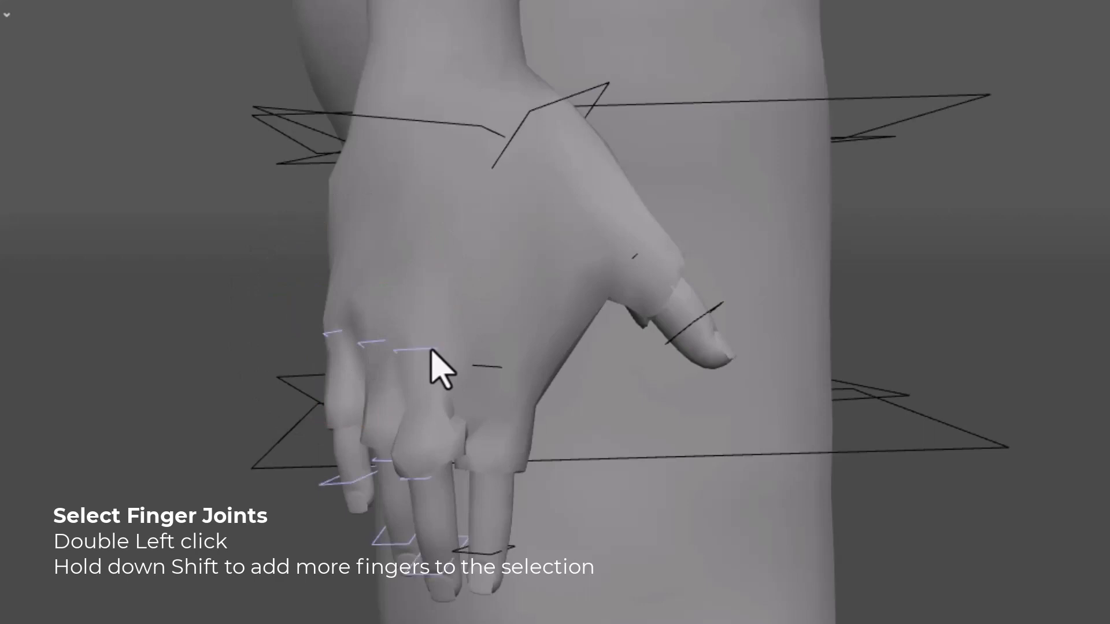
shift+double_click(482, 367)
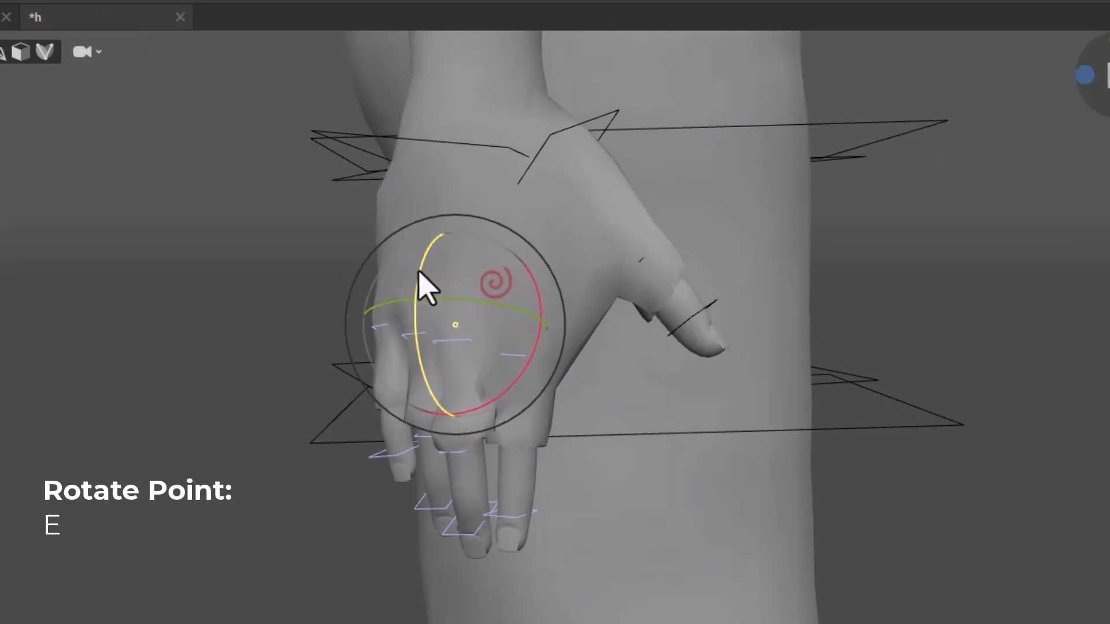
drag(419, 269, 439, 365)
alt+drag(752, 400, 661, 404)
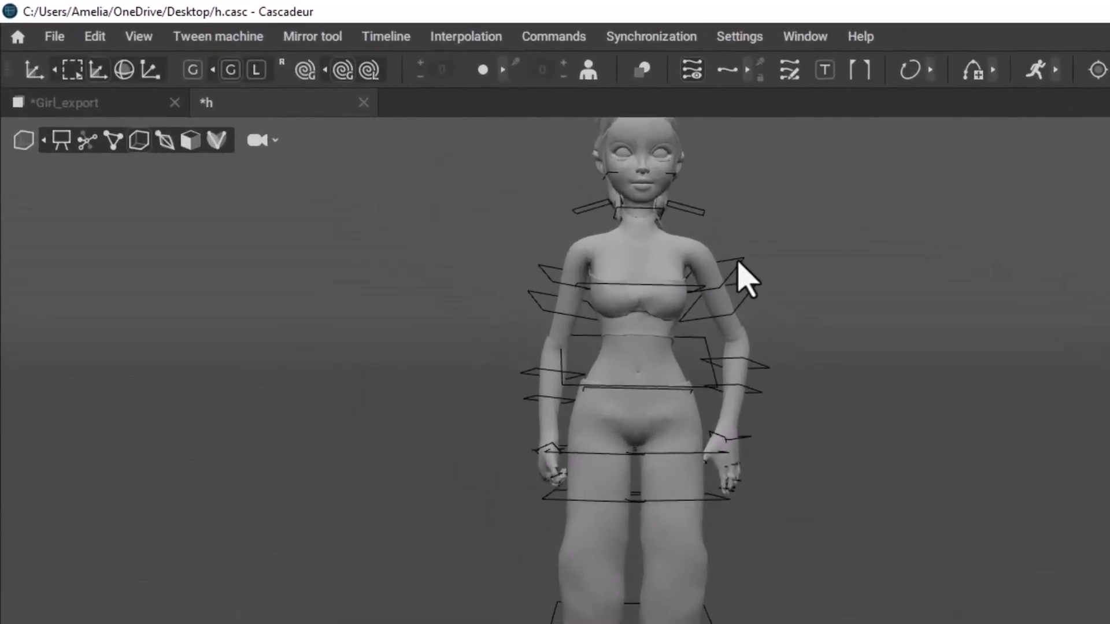
Select the left arm's box controllers and apply Mirror on current frame to match the arms across the X plane.
click(739, 263)
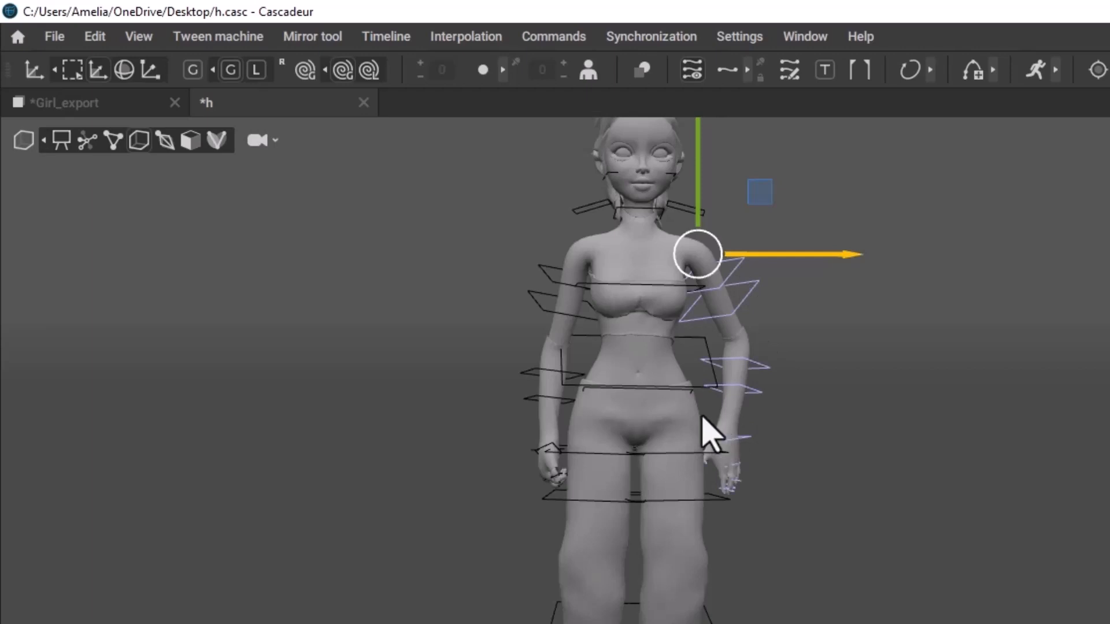
click(317, 45)
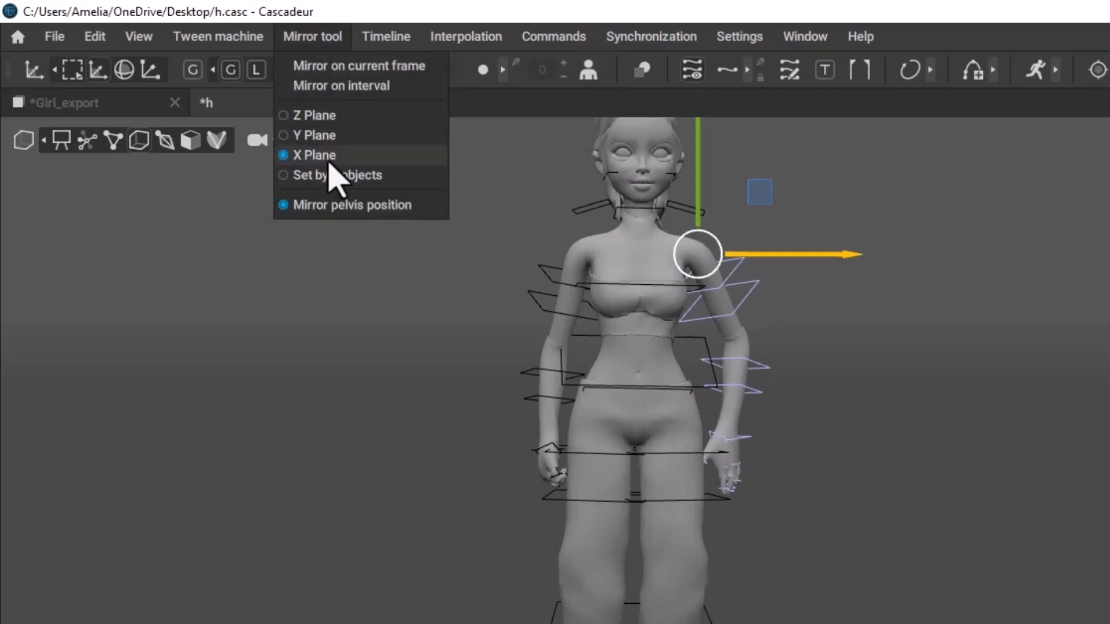
click(354, 68)
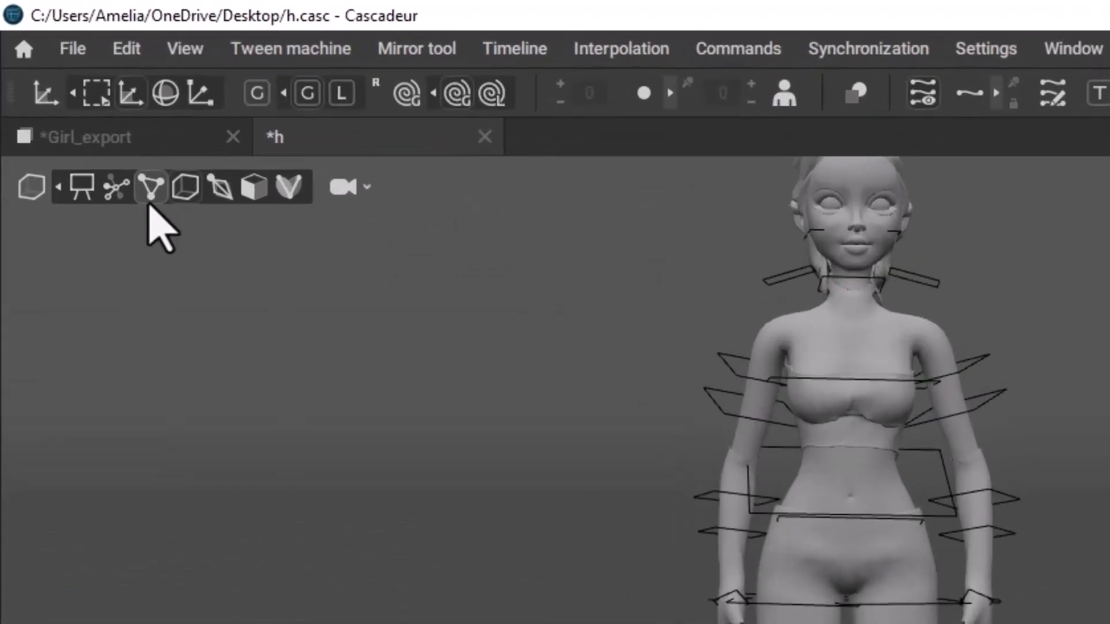
Return to Point controller mode and duplicate the keyframe at frame 0 to frame 20.
click(65, 82)
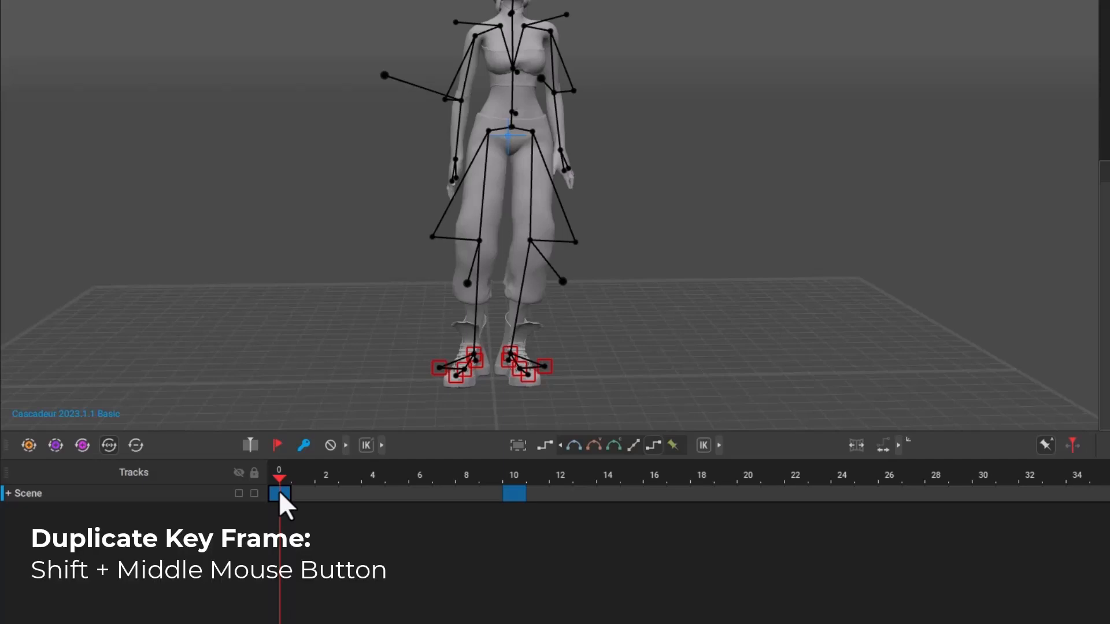
shift+middle_drag(280, 494, 746, 508)
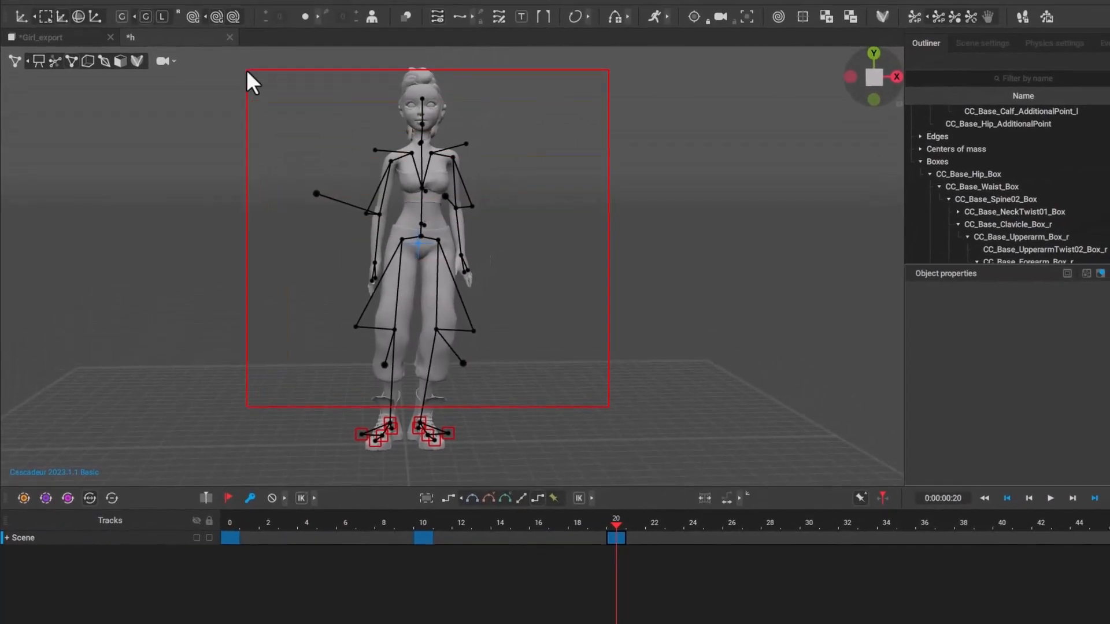
Select the body points above the locked feet at frame 20 and apply Mirror on current frame.
drag(246, 69, 246, 69)
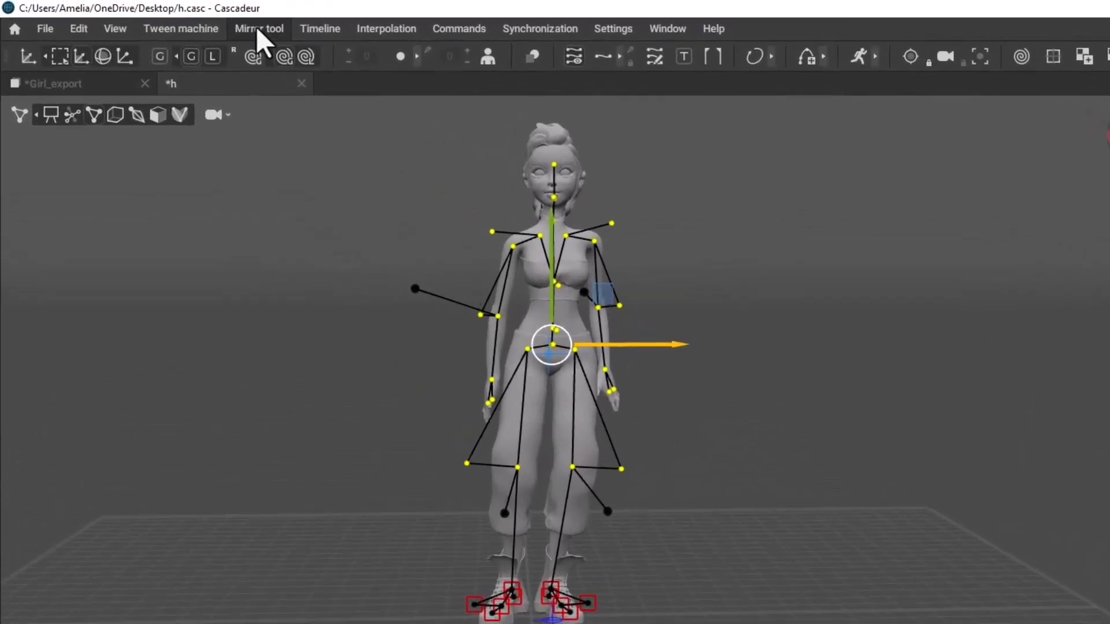
click(256, 29)
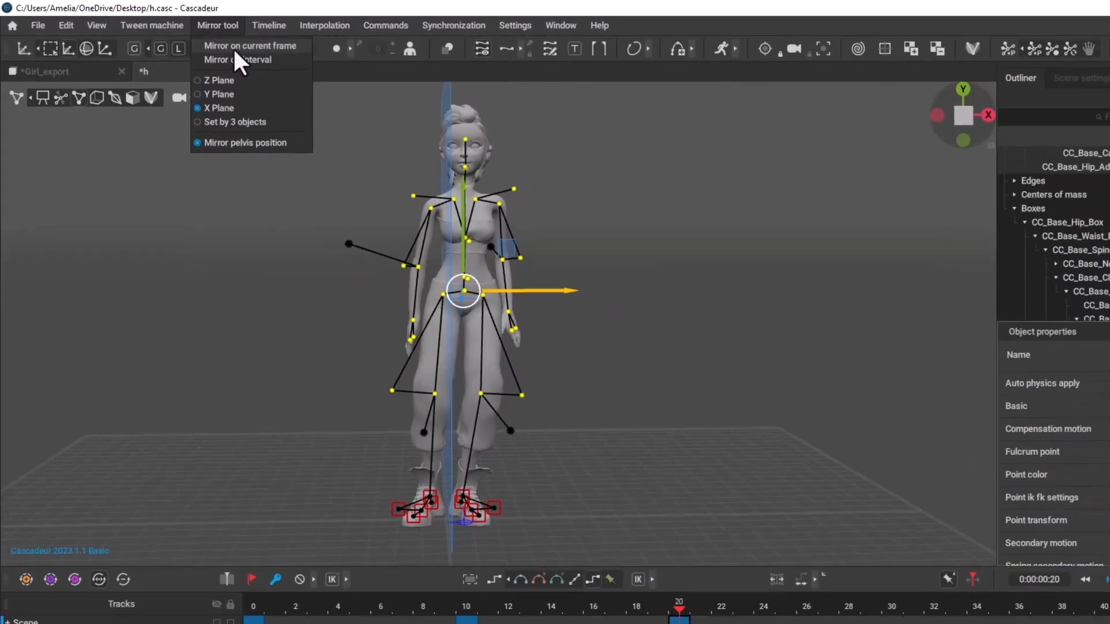
click(280, 56)
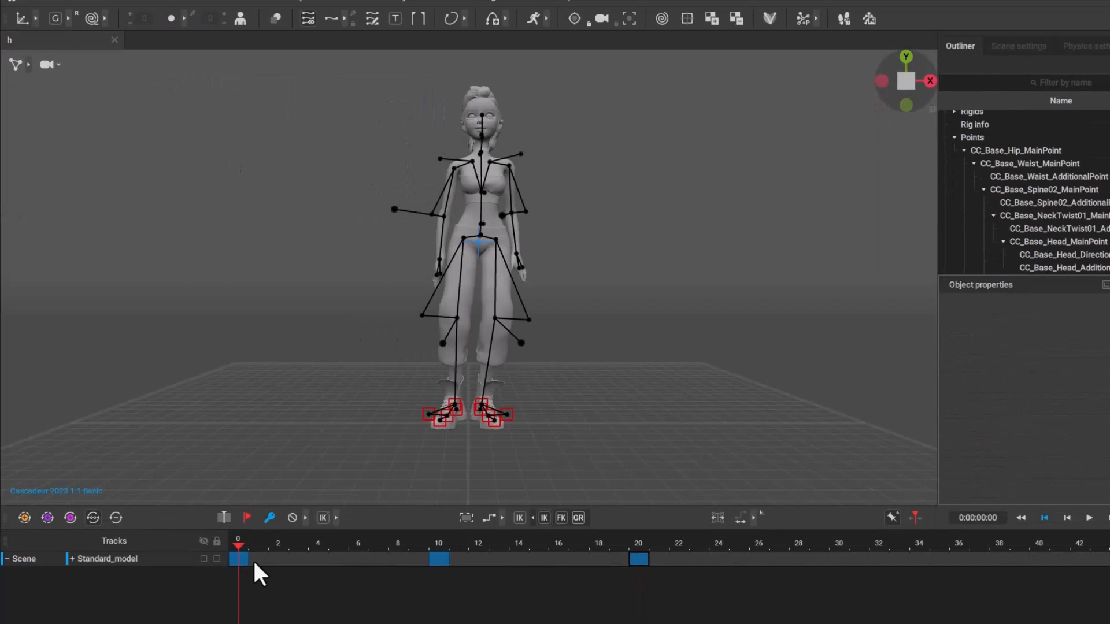
Scrub through the mirrored poses and apply Bezier interpolation to frames 0 through 20.
drag(252, 560, 511, 561)
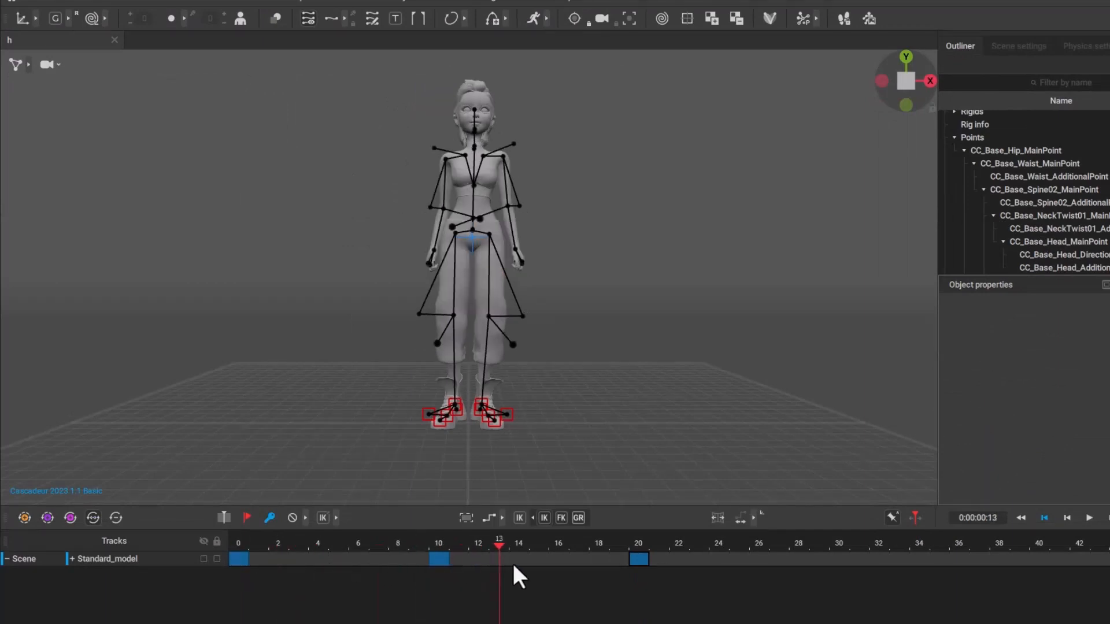
drag(619, 564, 207, 571)
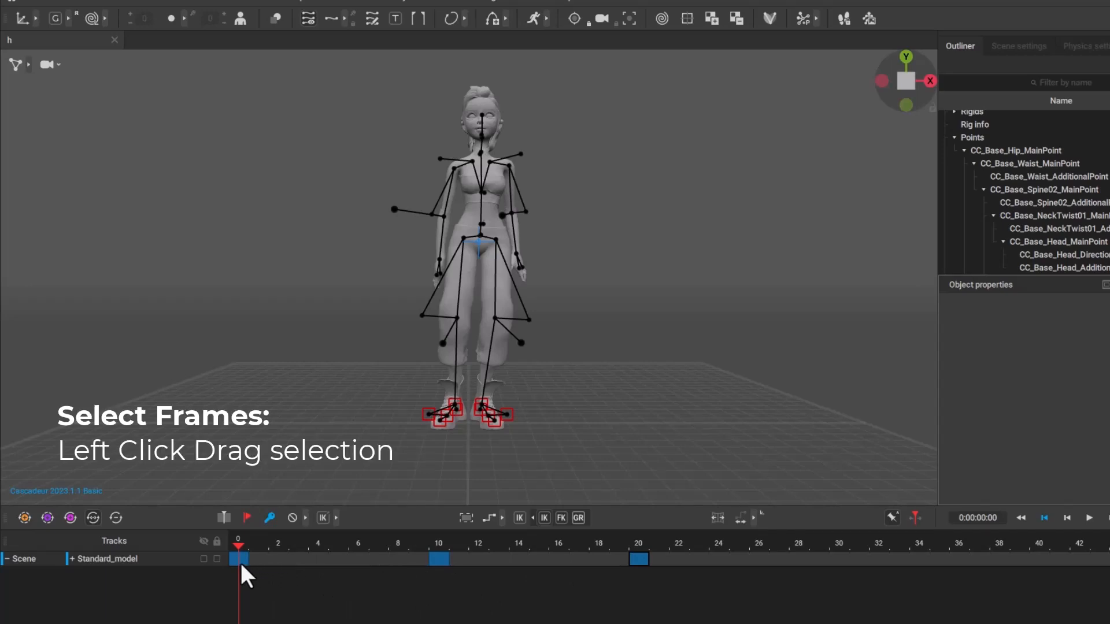
drag(237, 564, 635, 559)
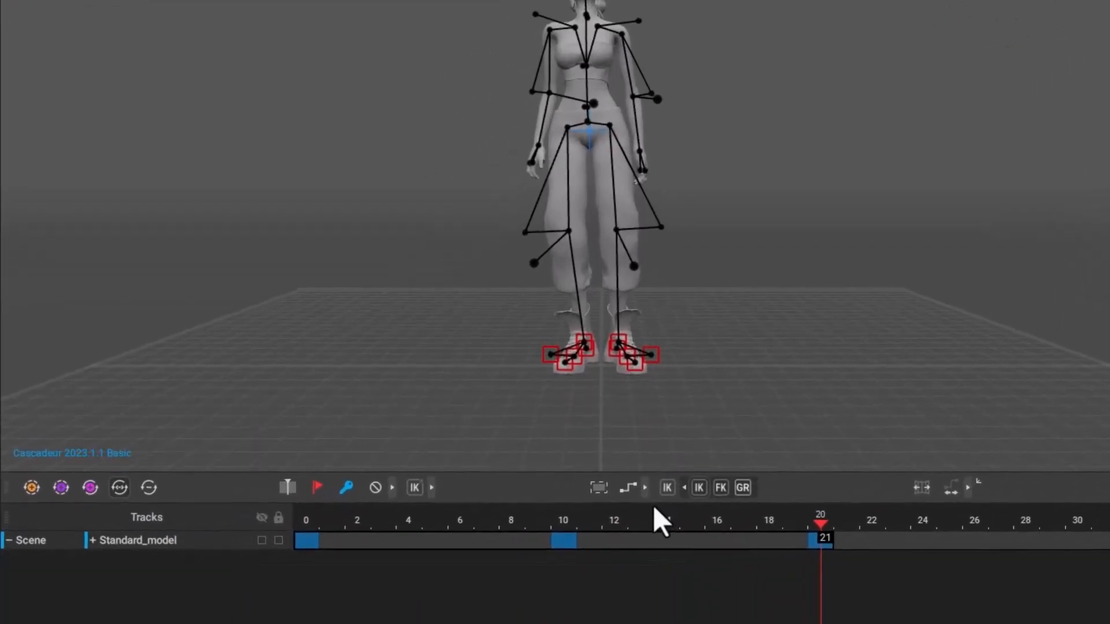
click(645, 488)
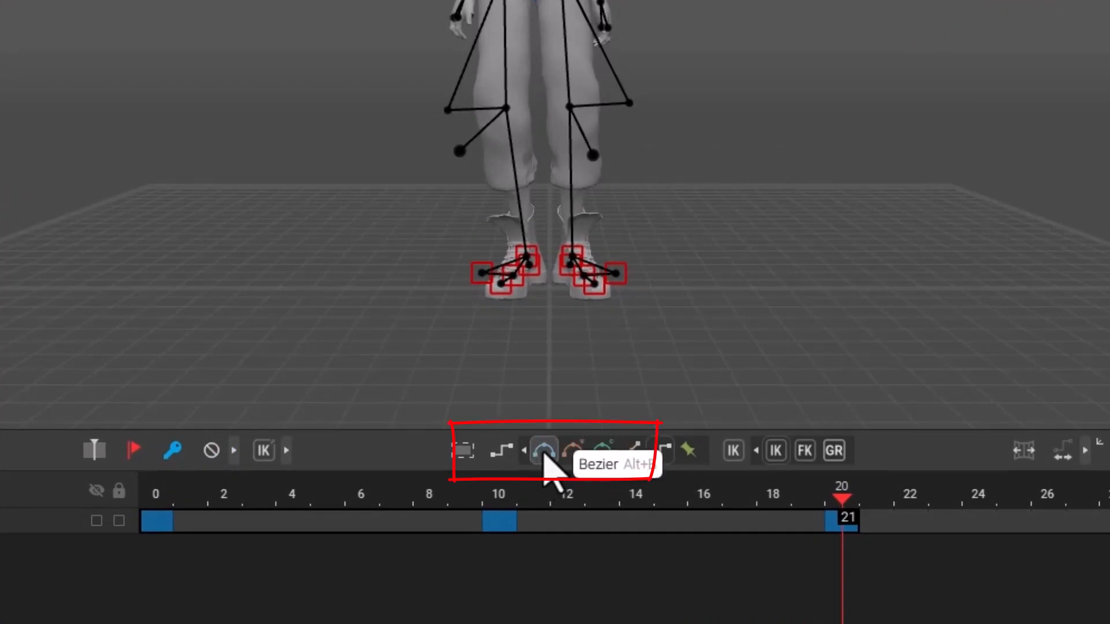
click(544, 454)
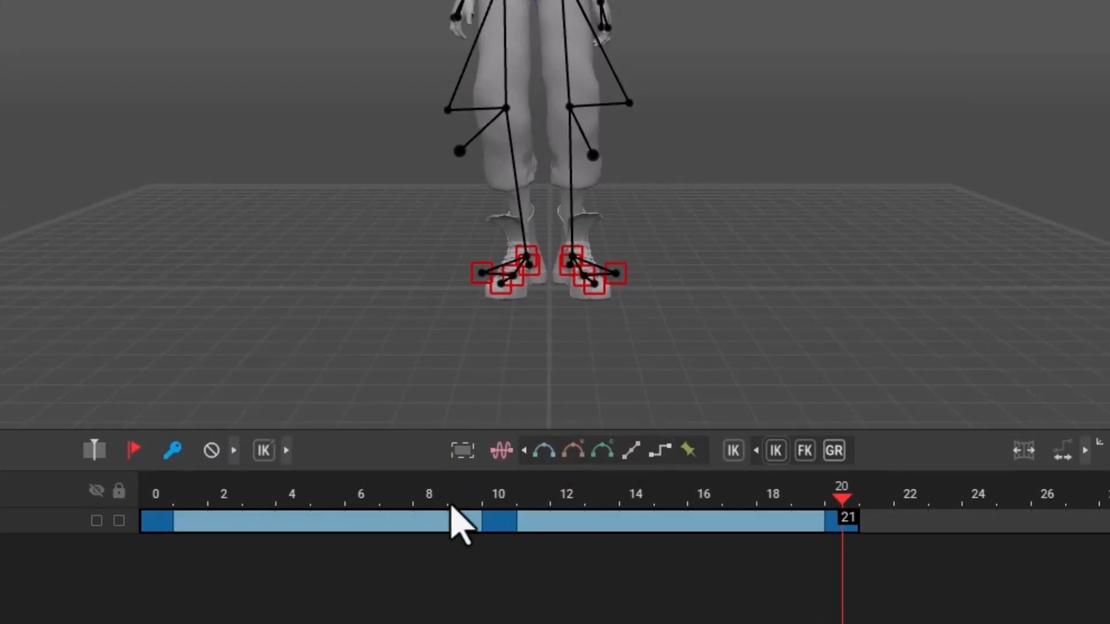
Return to frame 0, fit the timeline range to the last keyframe at frame 20, and play the animation.
click(293, 519)
click(155, 520)
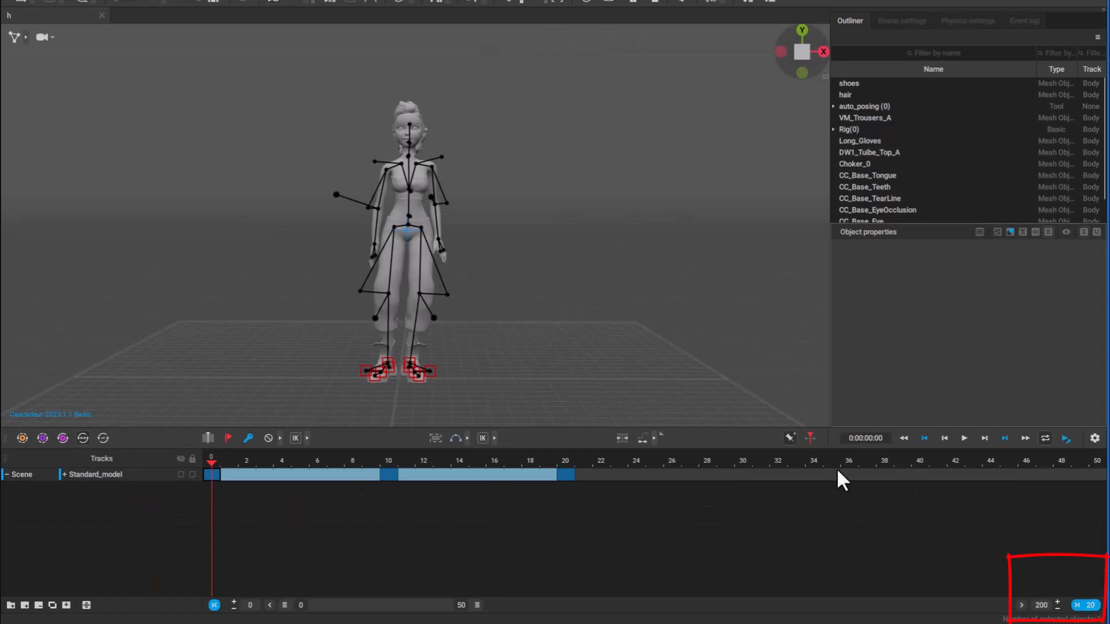
click(1075, 605)
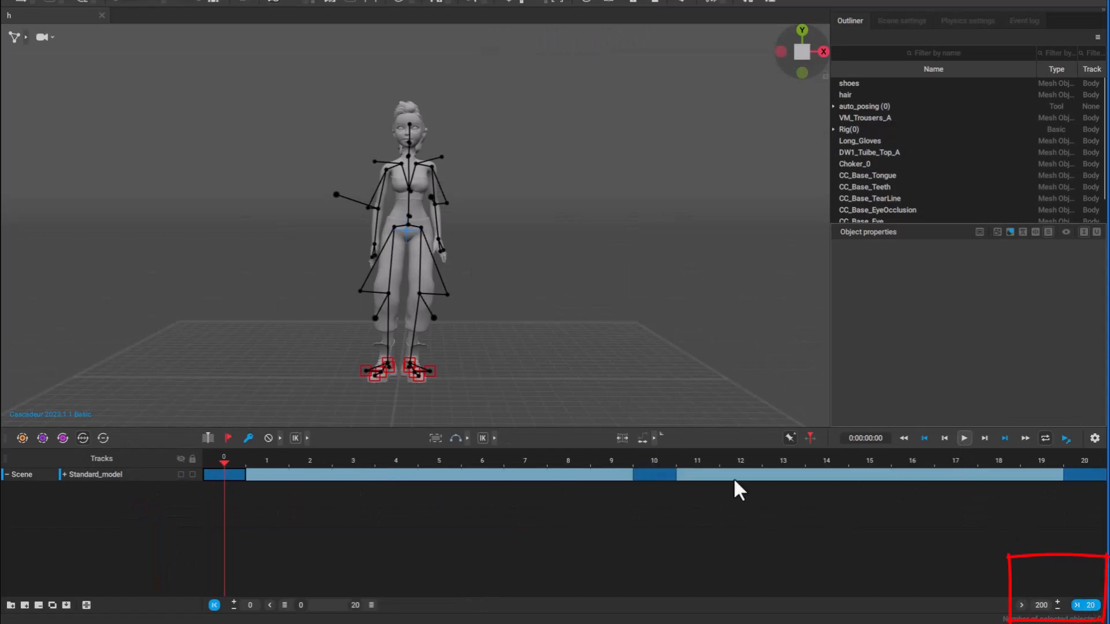
click(963, 438)
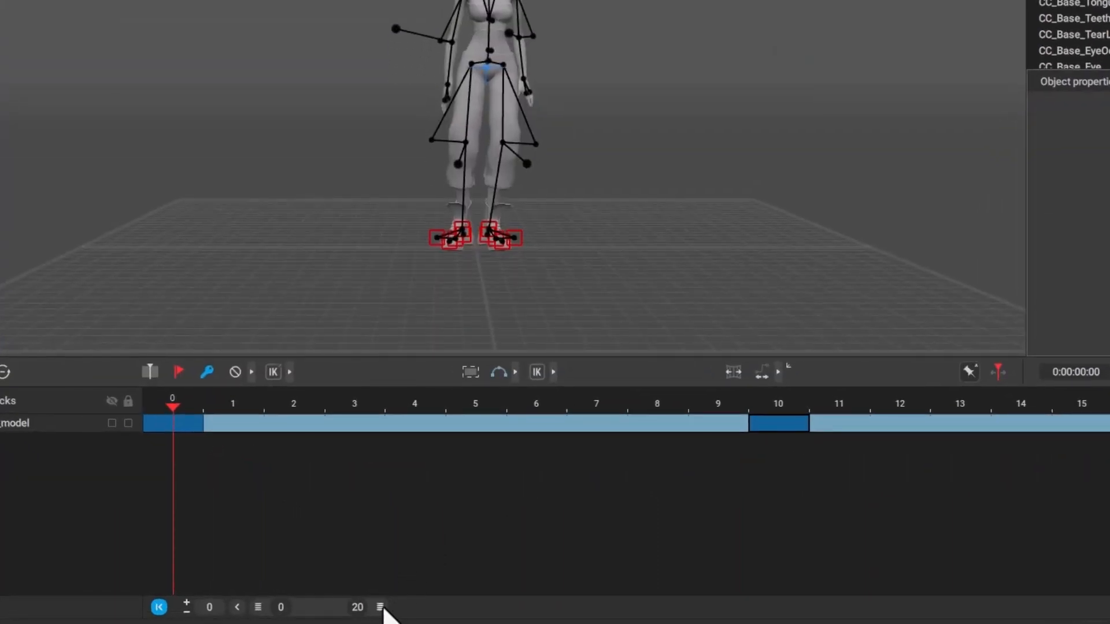
Extend the visible timeline range to frame 74 and move the last keyframe from frame 20 to frame 70.
drag(385, 608, 475, 608)
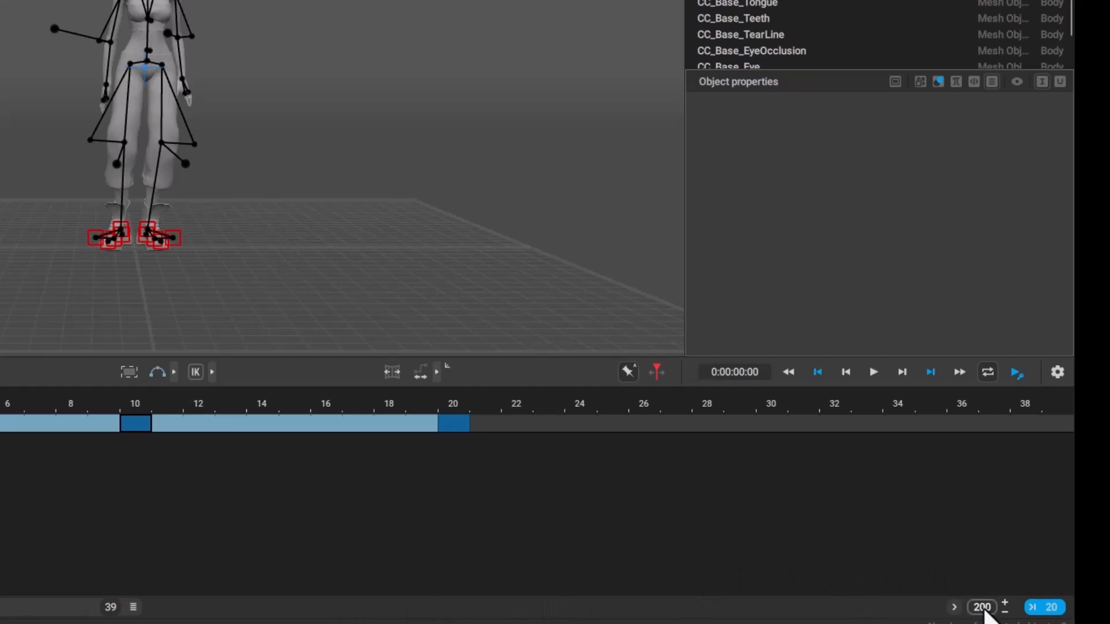
drag(440, 617, 566, 616)
click(450, 481)
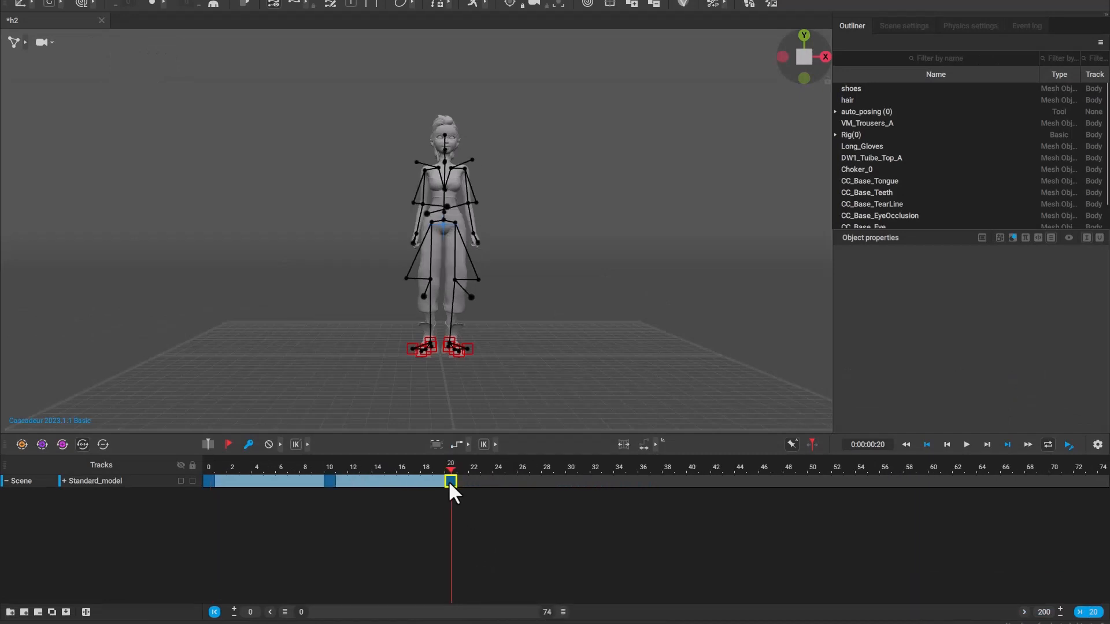
middle_drag(449, 483, 1054, 484)
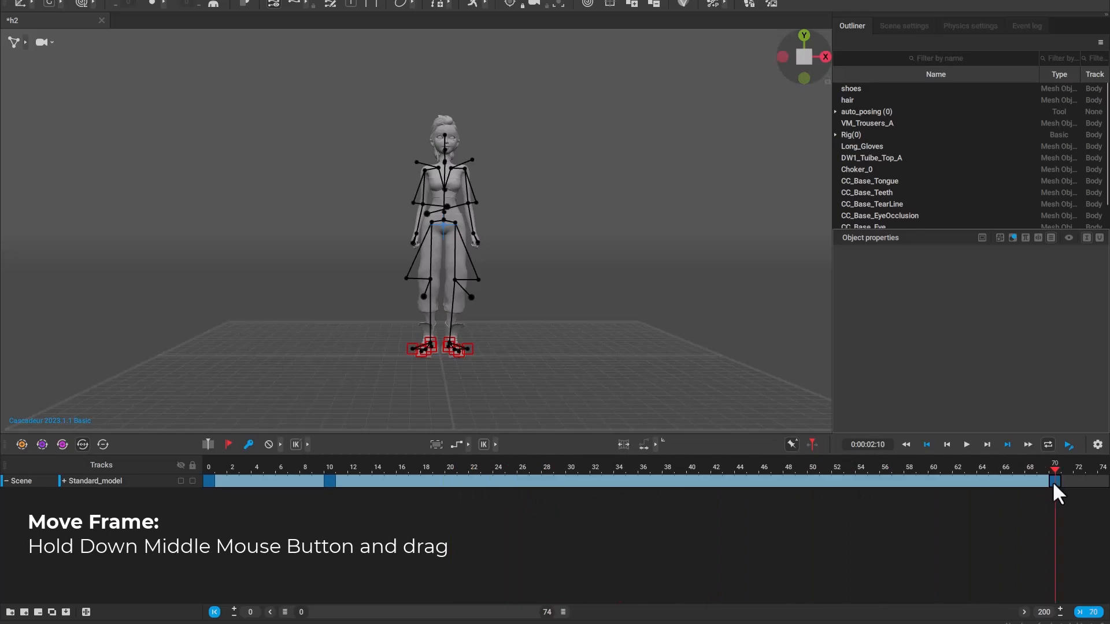
Move the middle keyframe from frame 10 to frame 35 and play the slowed animation.
click(328, 480)
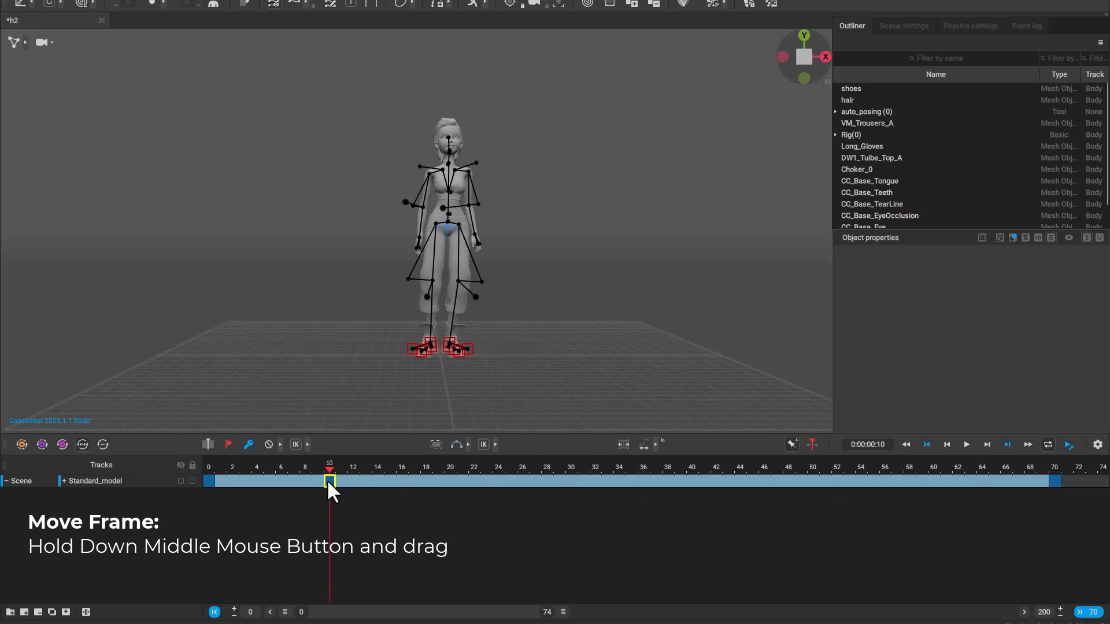
drag(327, 480, 629, 477)
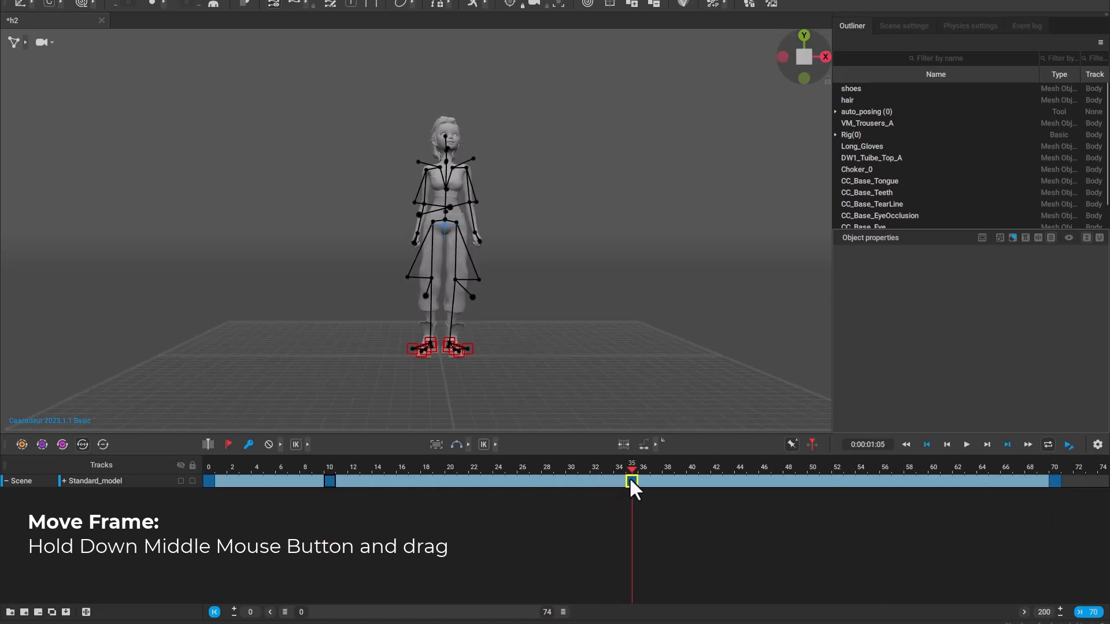
middle_drag(629, 477, 629, 477)
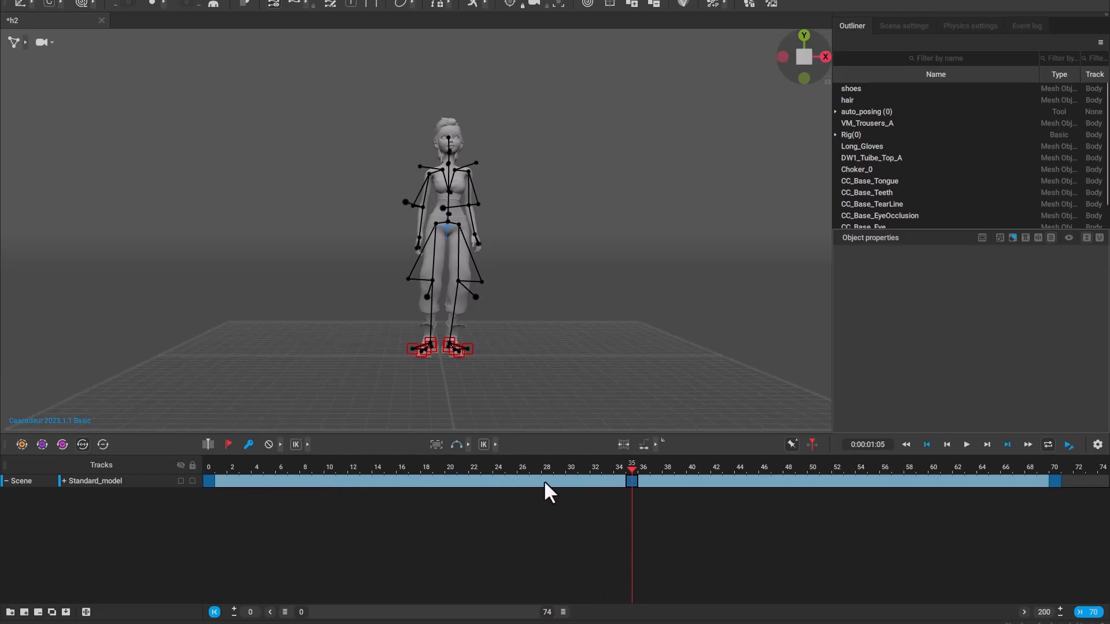
key(space)
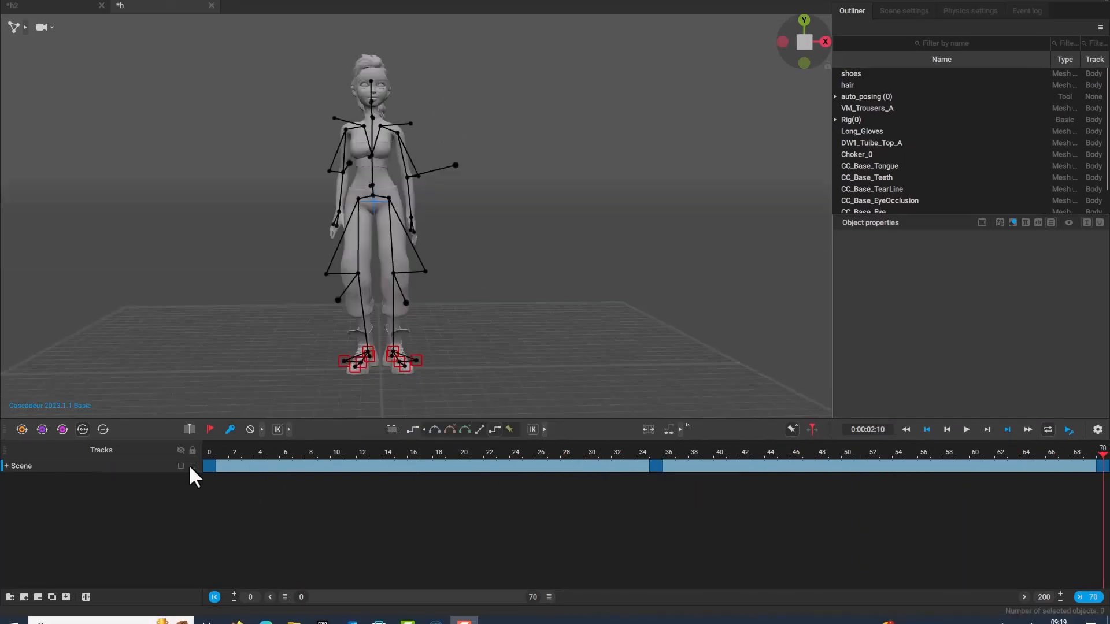
Extend the visible timeline to frame 155 and duplicate the keyframes at frames 0 and 35 to frames 145 and 110.
click(205, 468)
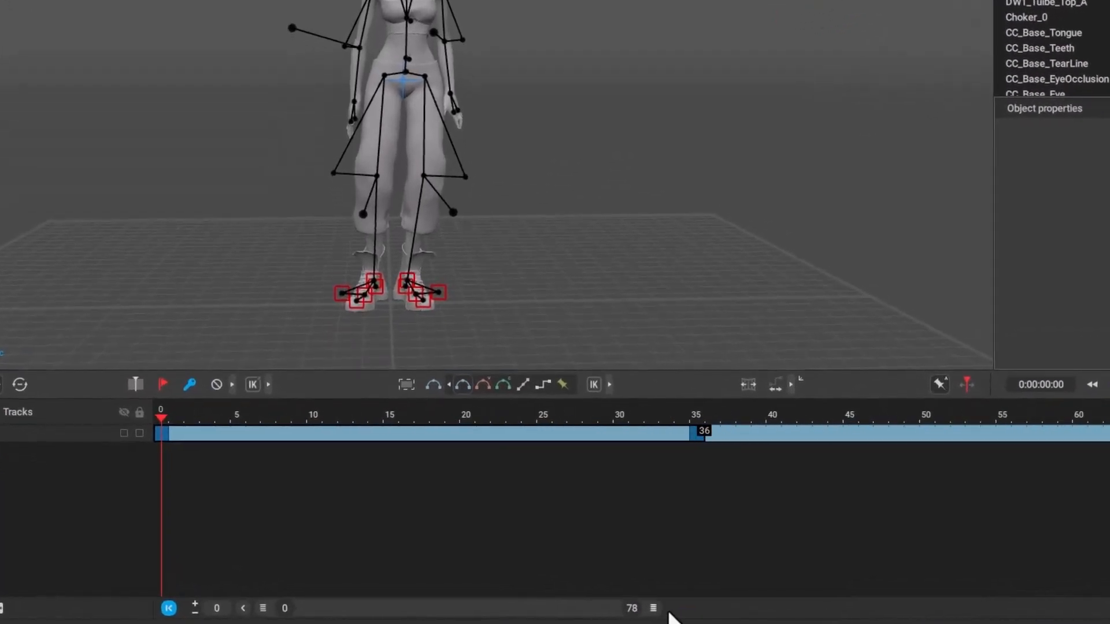
drag(669, 612, 1020, 594)
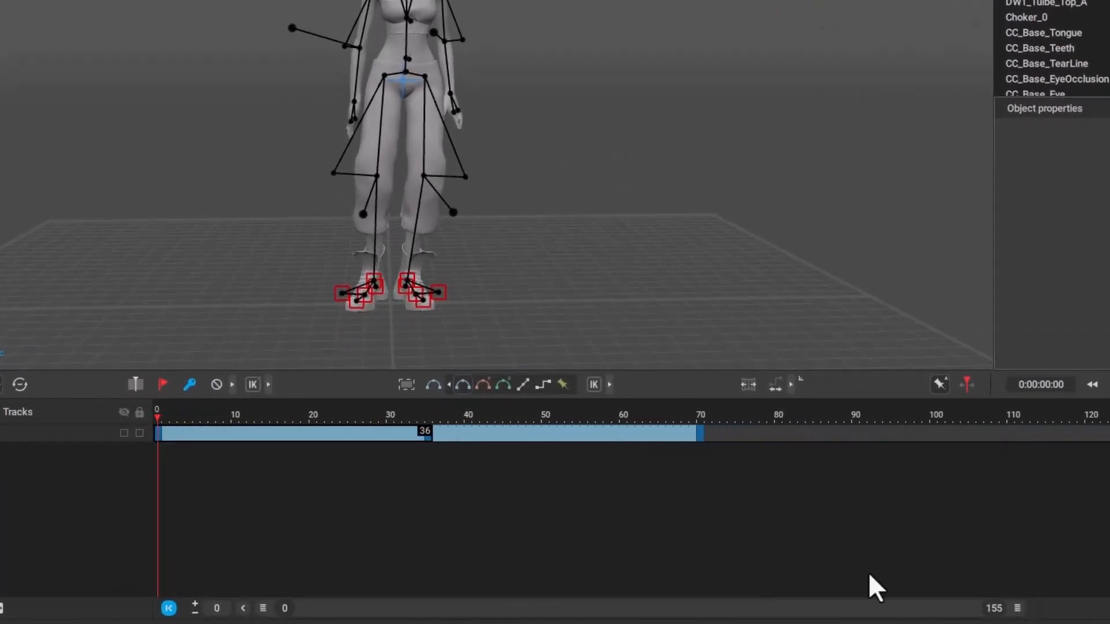
click(165, 438)
click(158, 438)
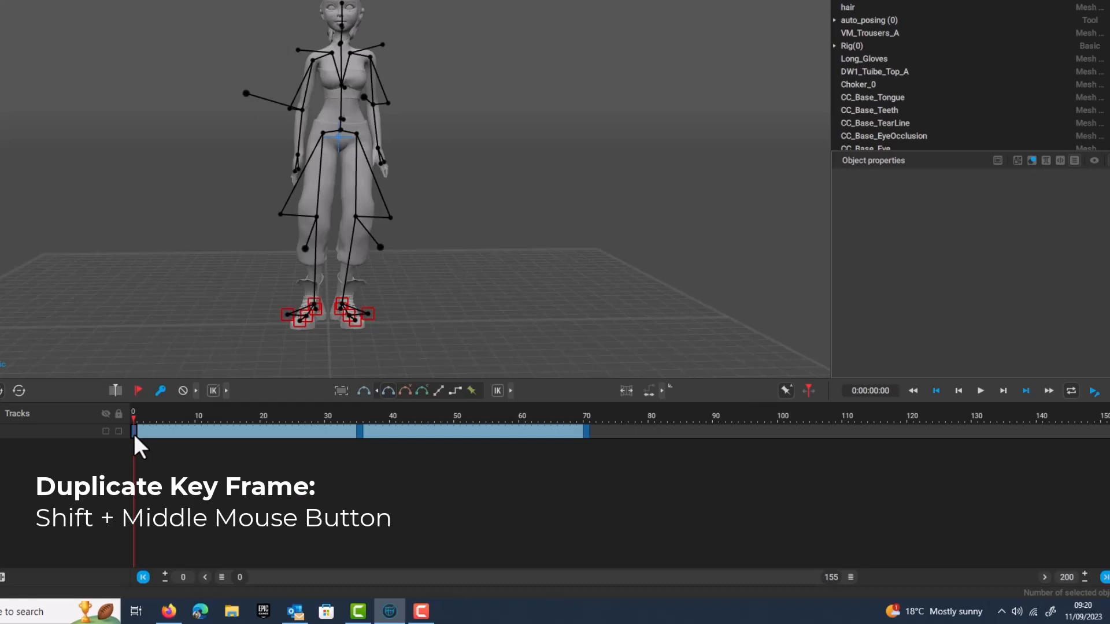
shift+middle_drag(134, 434, 1069, 447)
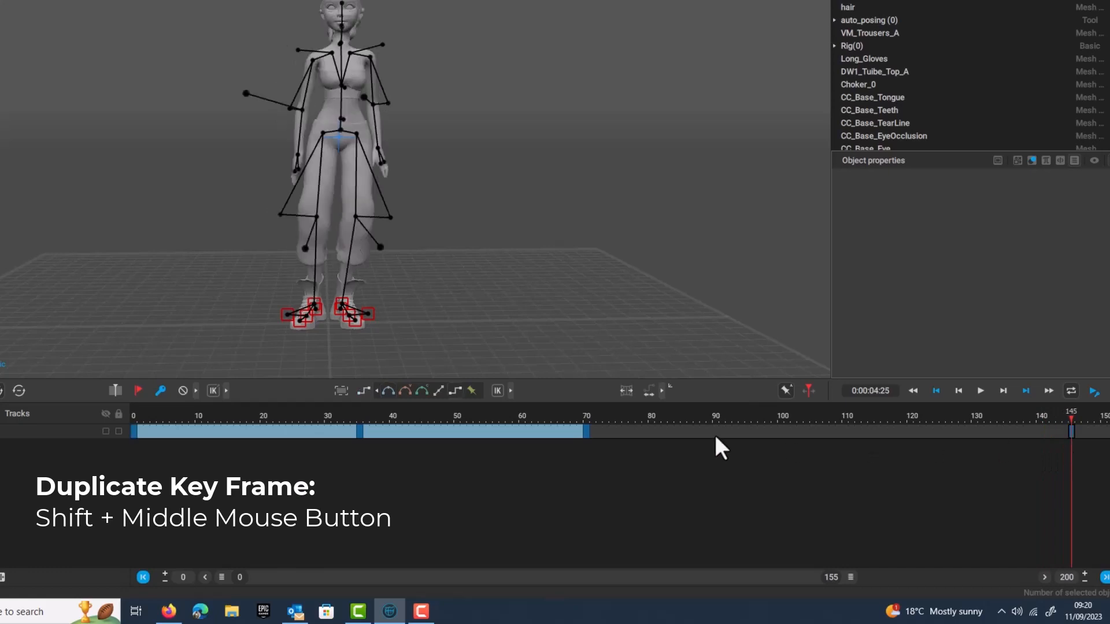
click(359, 431)
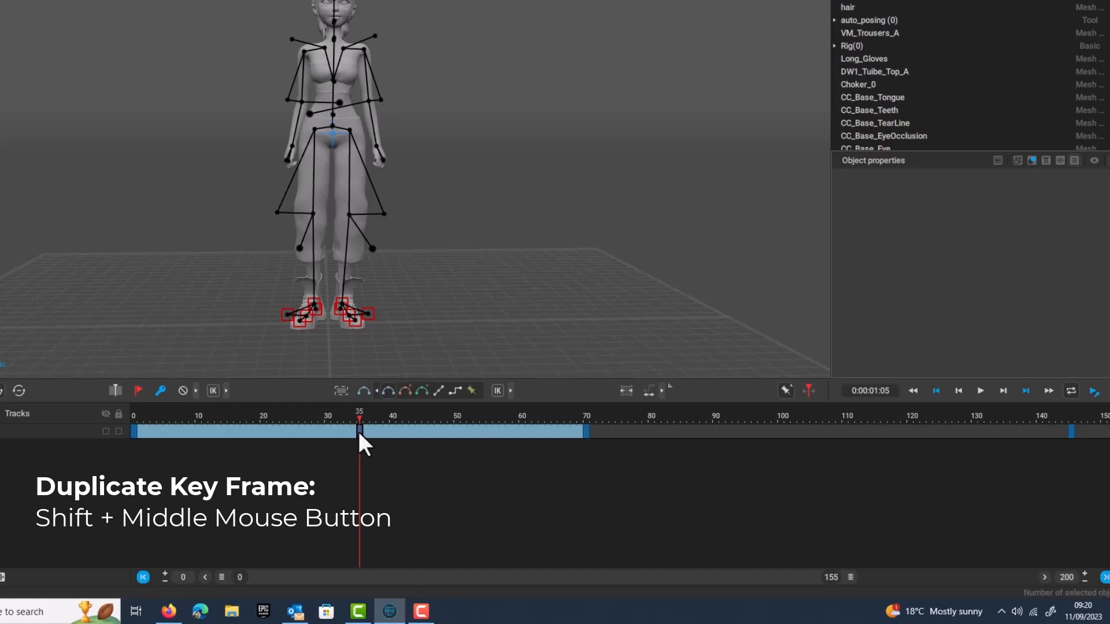
shift+middle_drag(358, 431, 843, 436)
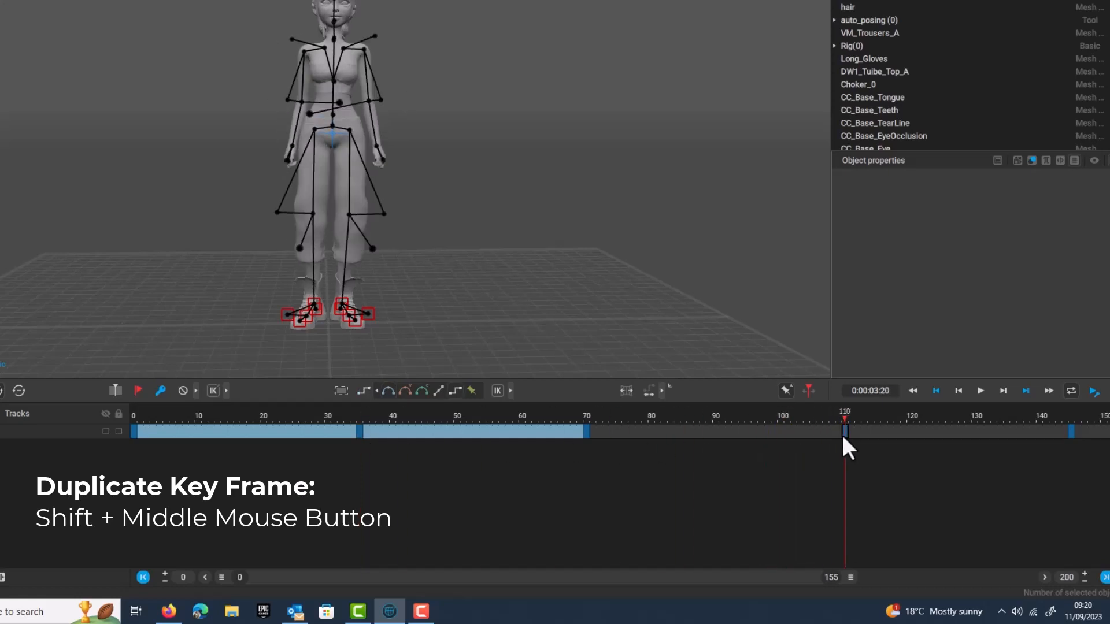
Apply Bezier interpolation to the frames from 70 through 145.
click(1067, 431)
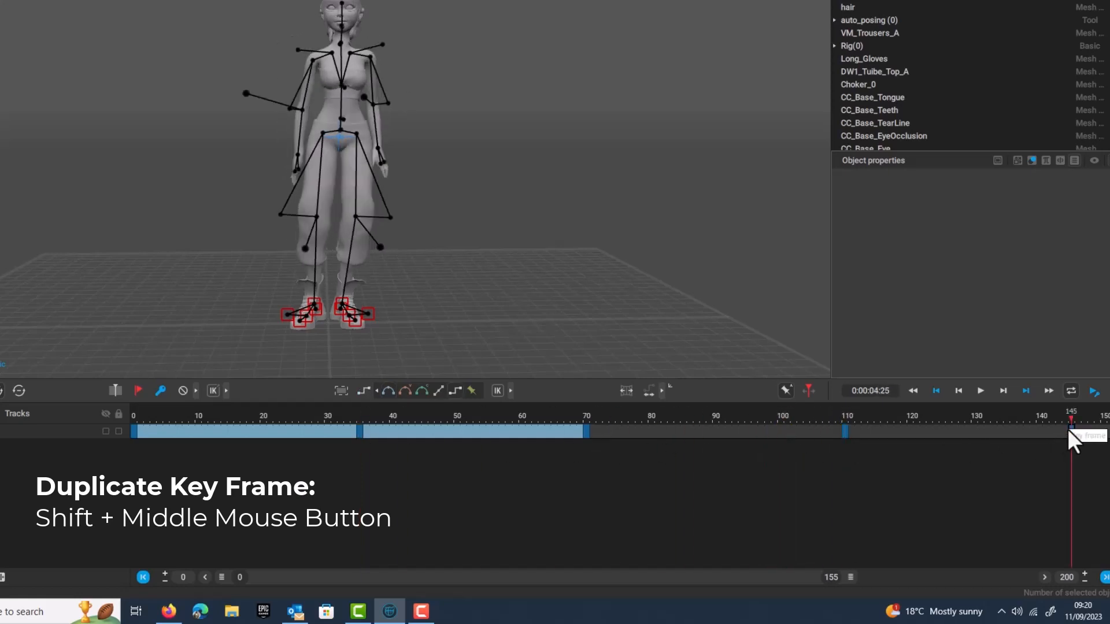
shift+click(585, 432)
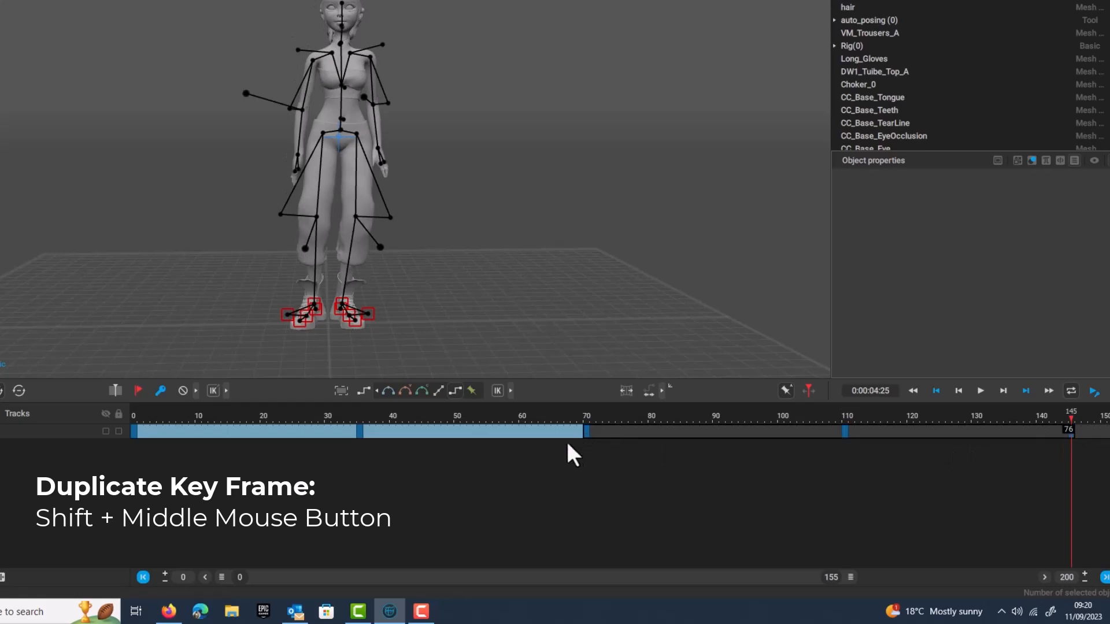
click(384, 391)
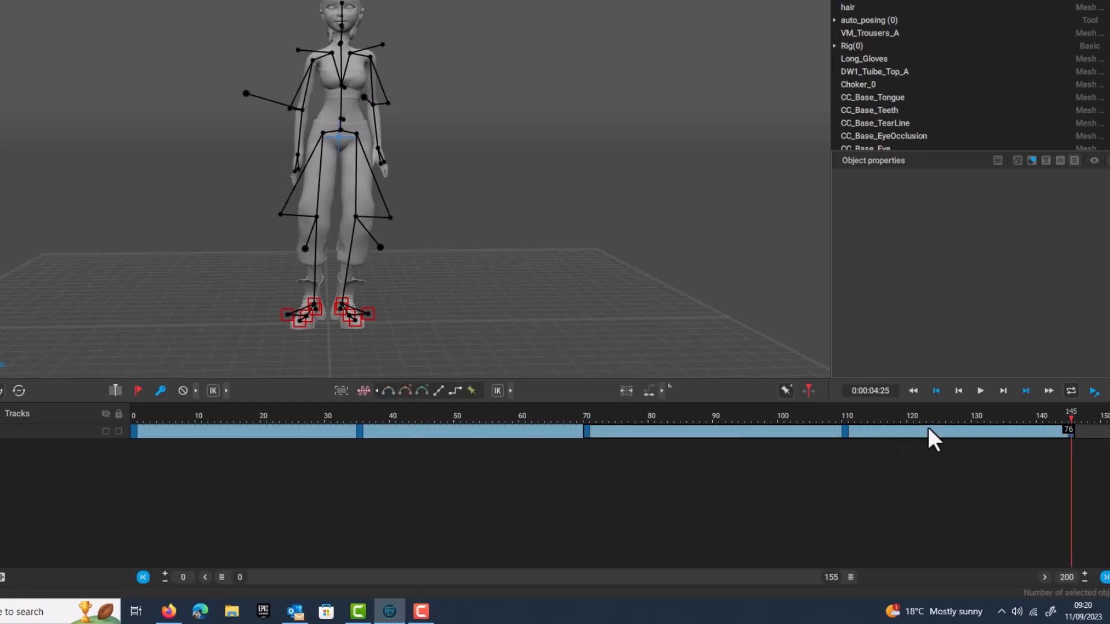
Fit the timeline range to the last keyframe at frame 145 and play the animation from frame 0.
click(1106, 578)
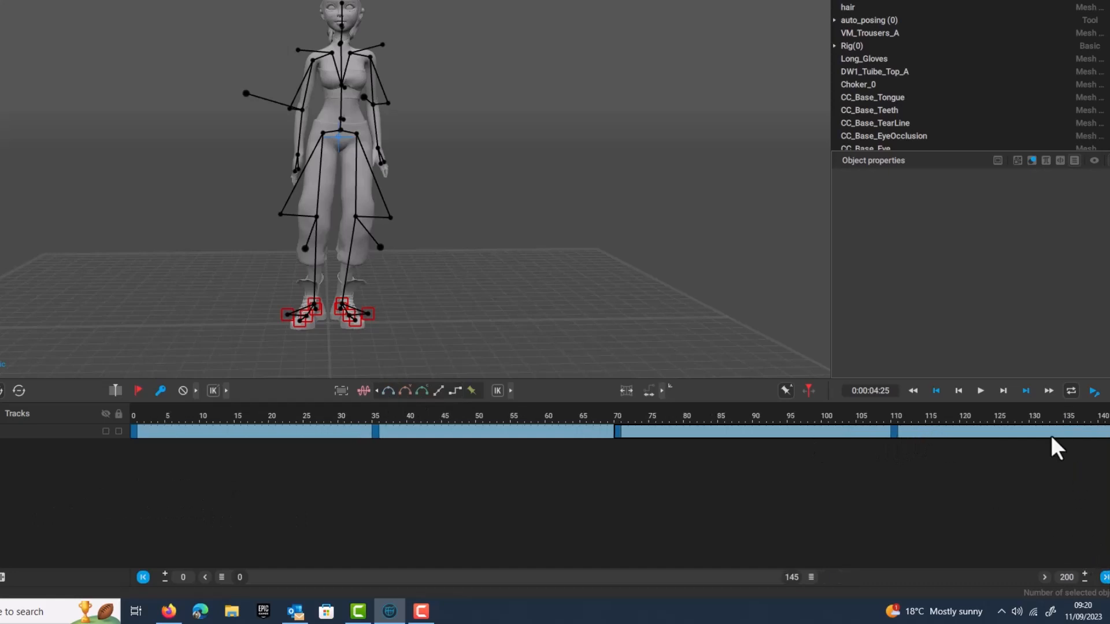
drag(990, 419, 133, 417)
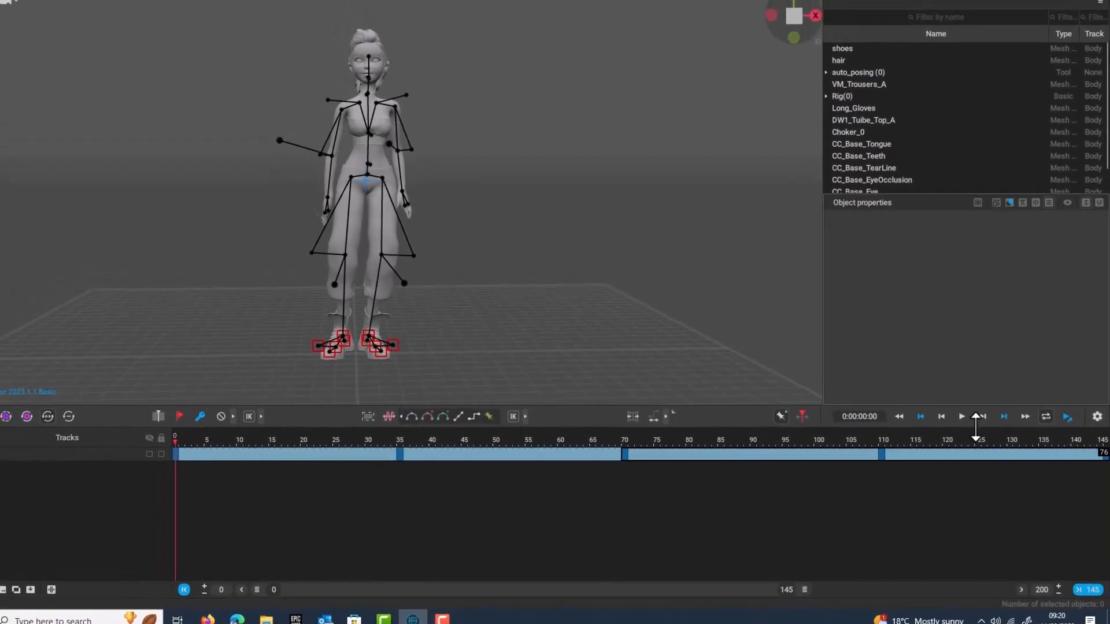
click(962, 415)
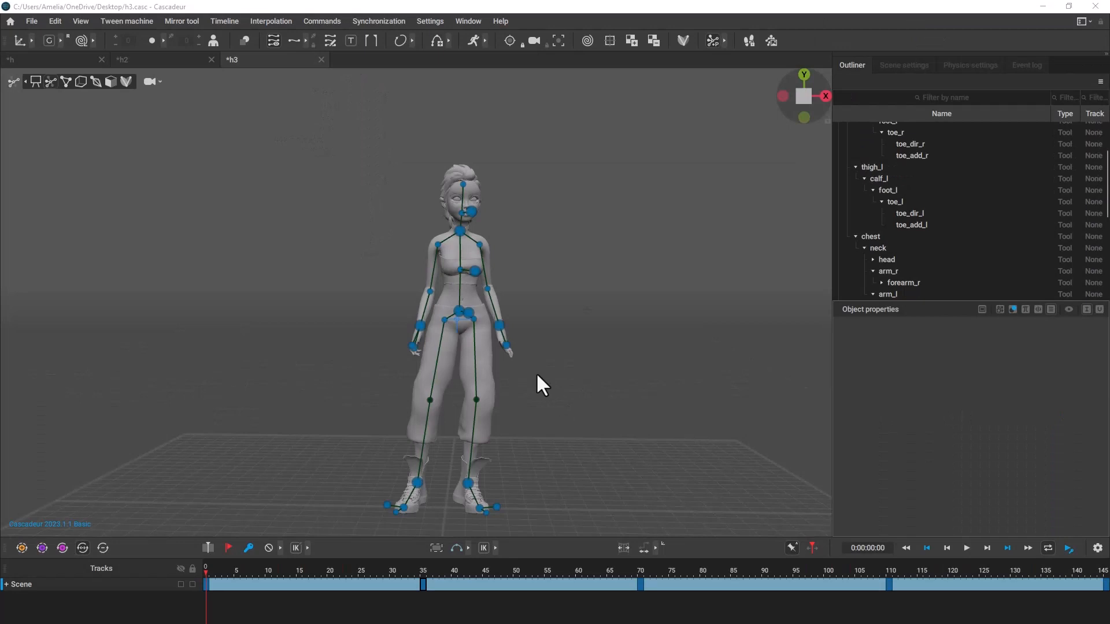
Select both shoulder points, arm_r and arm_l, at frame 35 and raise them slightly along the vertical axis.
scroll(490, 301, up, 3)
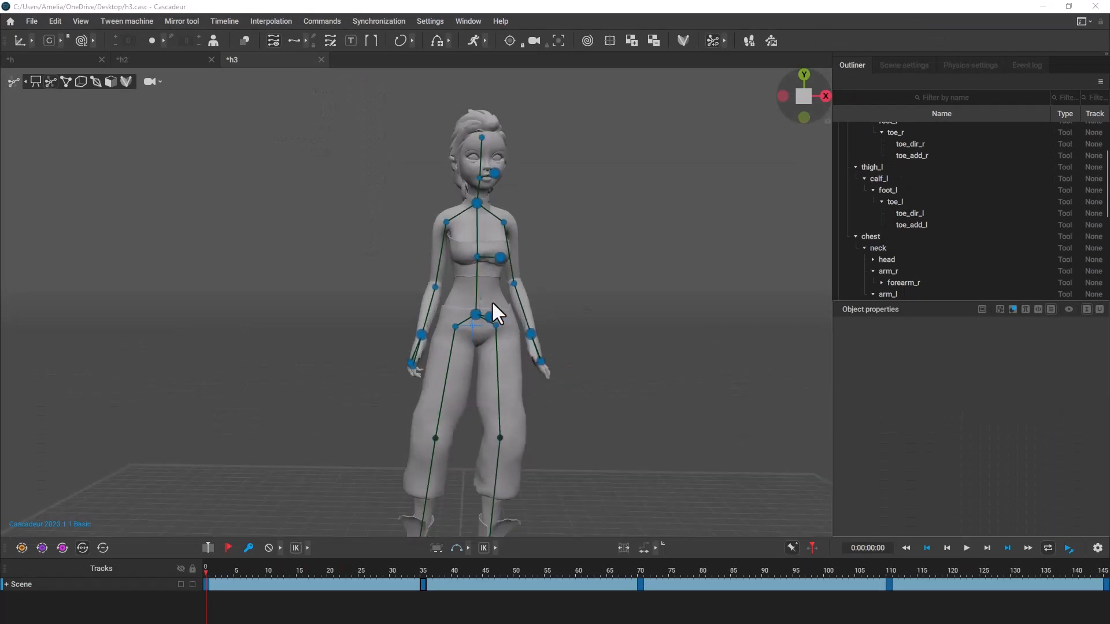
drag(286, 581, 423, 582)
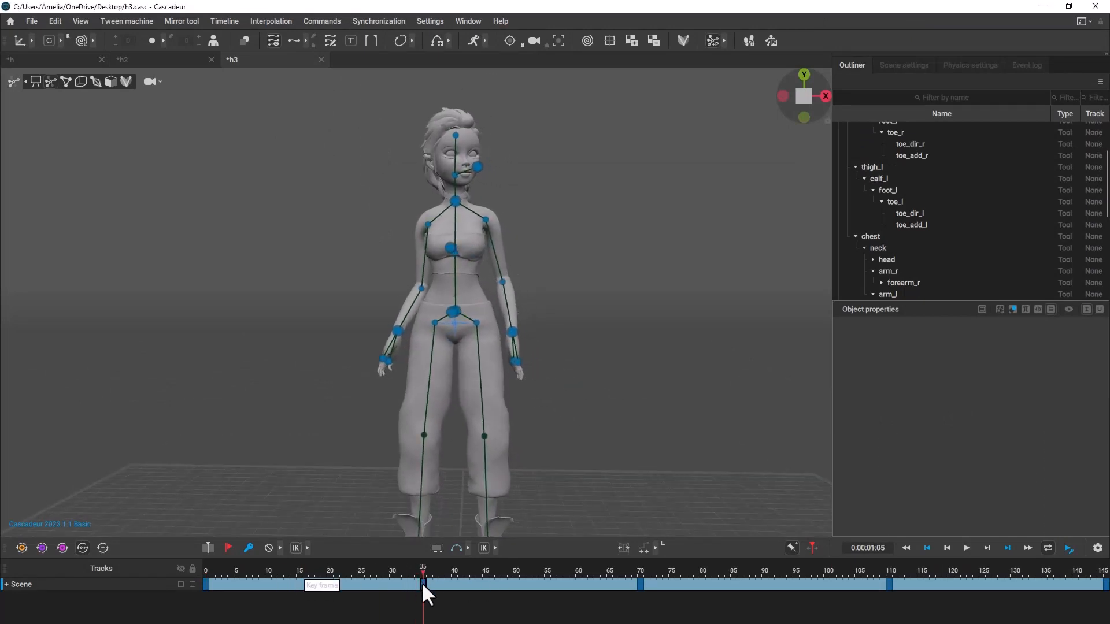
click(427, 225)
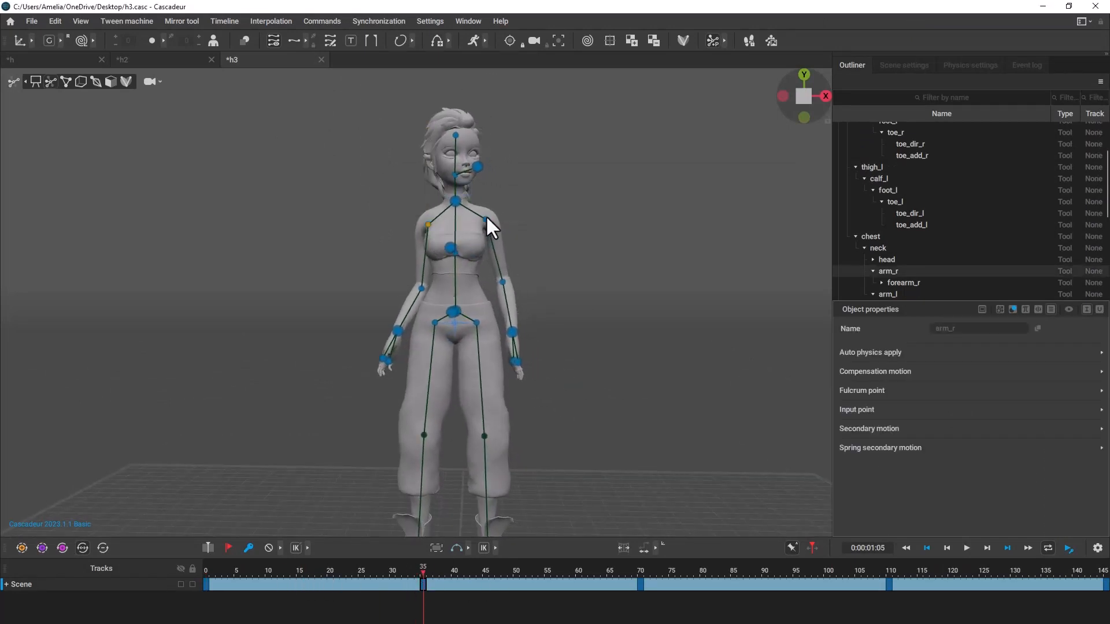
ctrl+click(486, 219)
drag(456, 187, 455, 180)
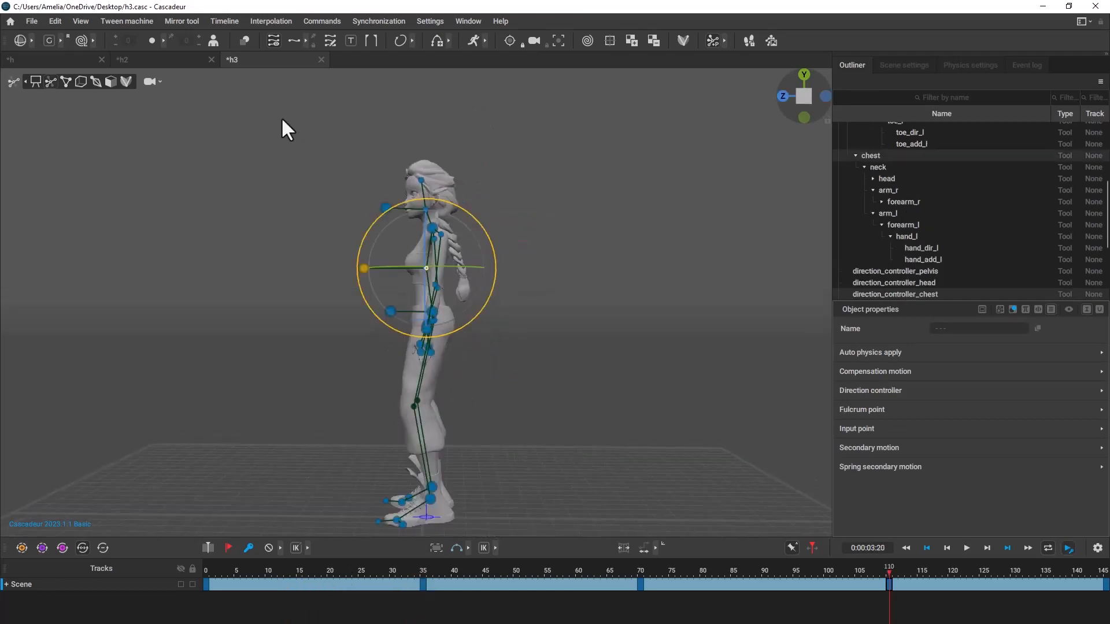
Select the upper-body AutoPosing points, rotate them slightly at frame 110 in side view, and preview the animation.
drag(282, 120, 507, 289)
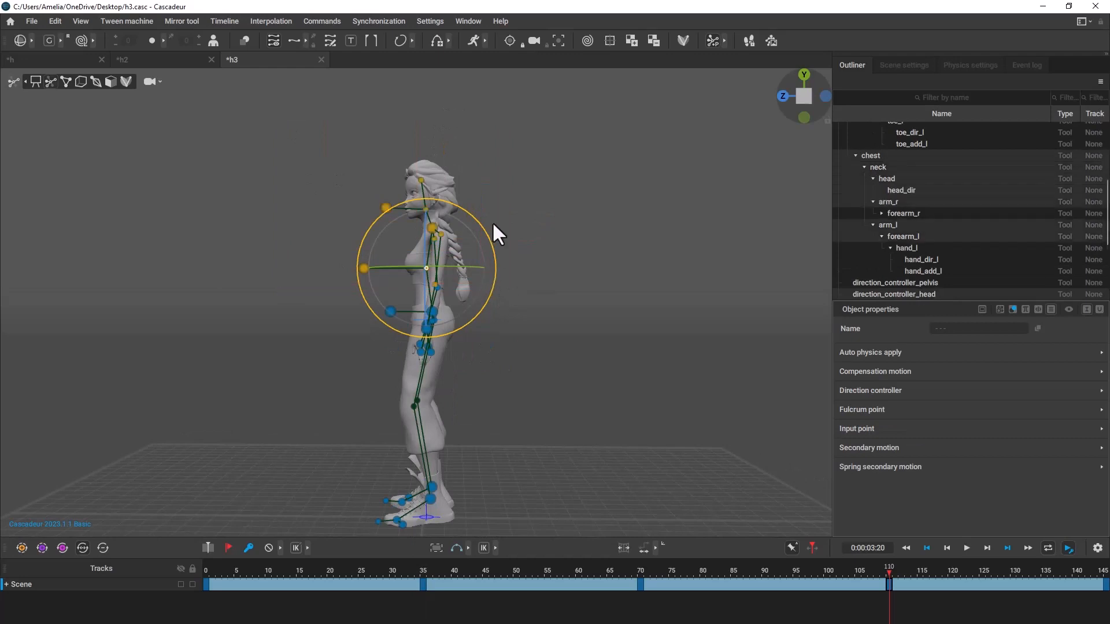
drag(487, 234, 488, 240)
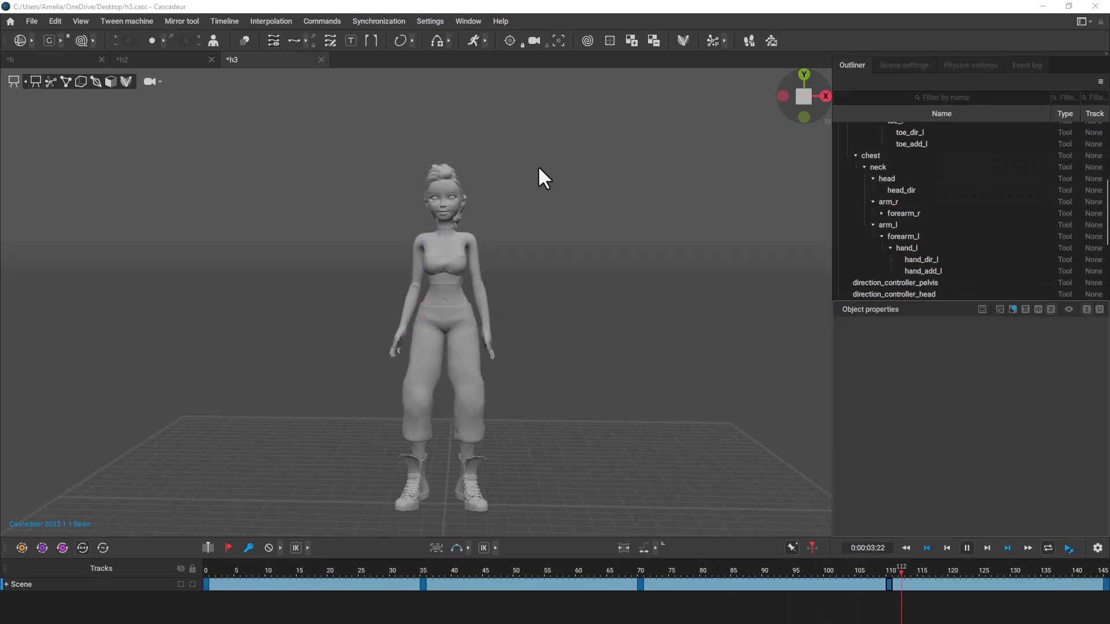
click(967, 548)
Duplicate the keyframe at frame 0 onto frame 145 so the animation loops.
click(205, 586)
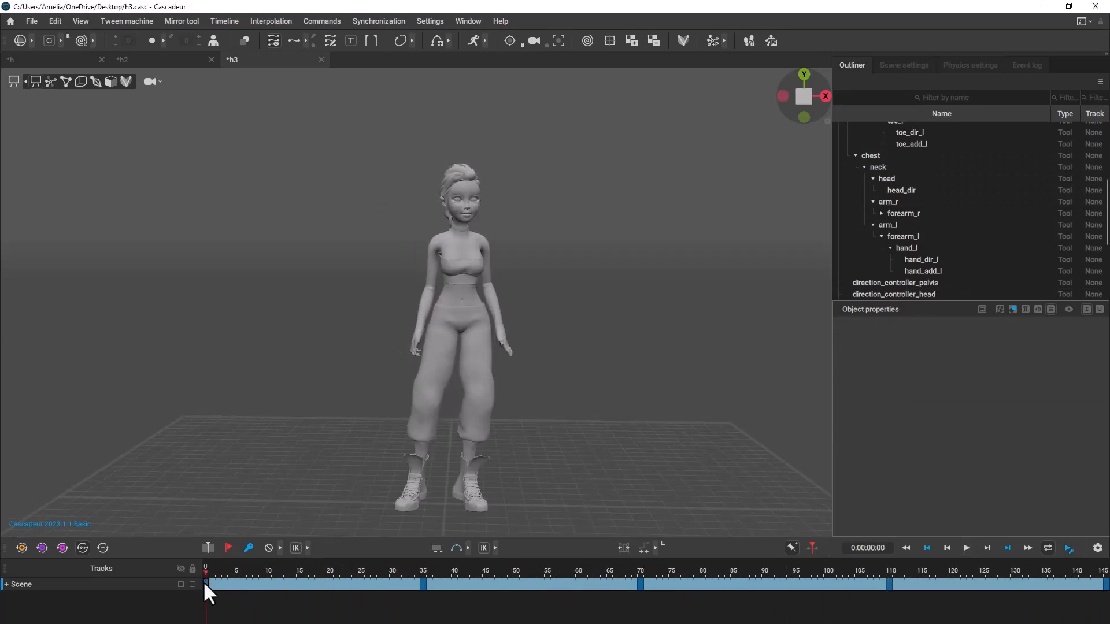
click(1023, 550)
shift+middle_drag(206, 585, 1104, 585)
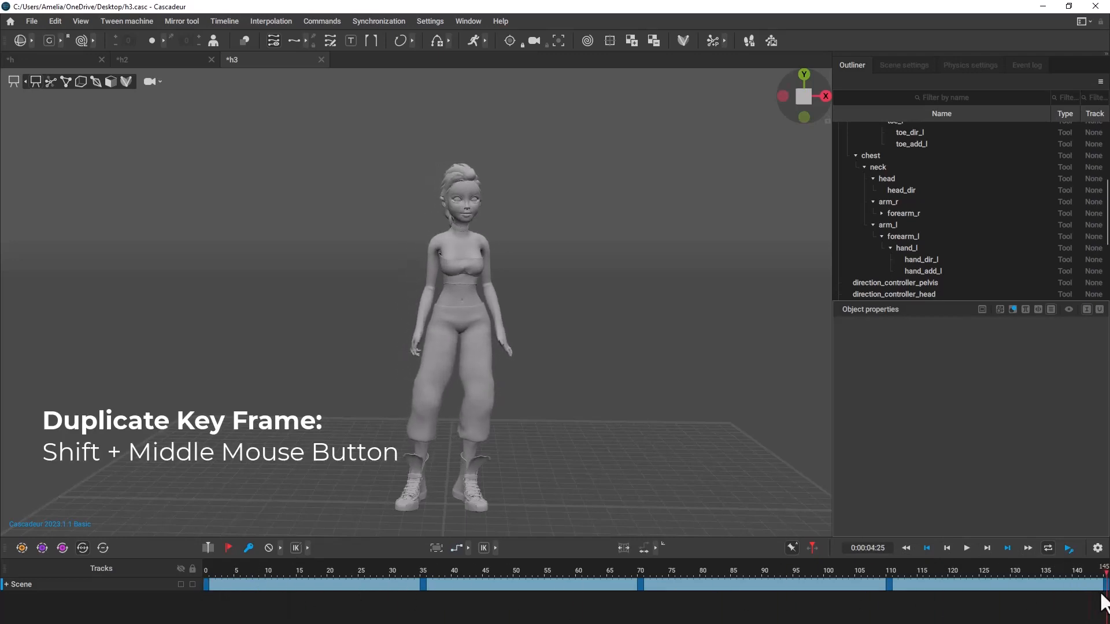
Extend the visible timeline range to frame 164 and move the end keyframe from frame 145 to frame 146.
drag(1106, 584, 114, 595)
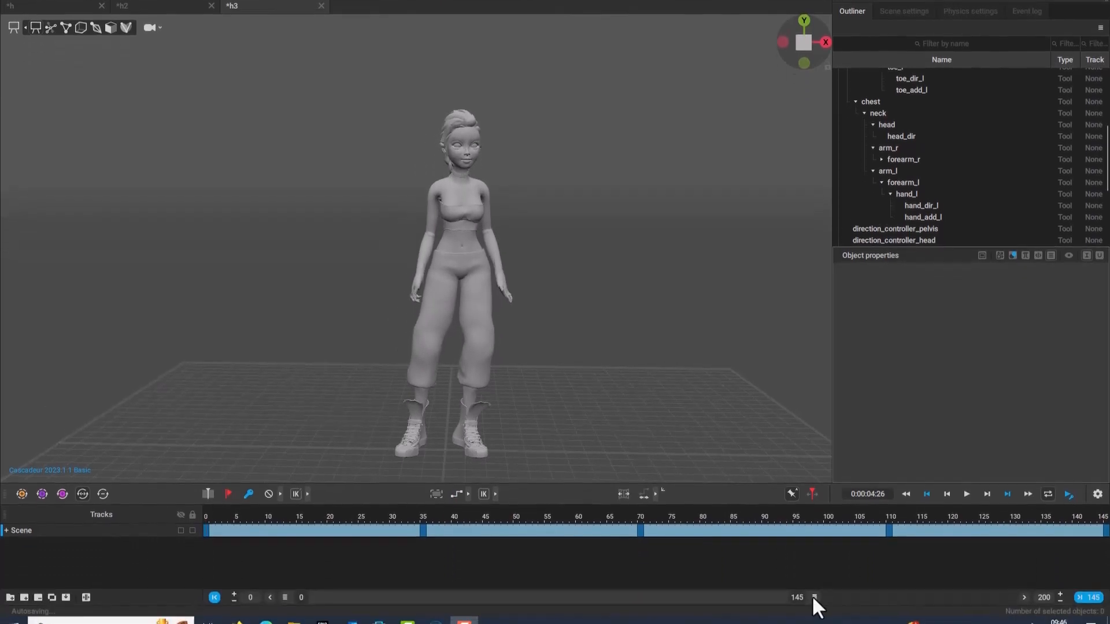
drag(831, 581, 885, 581)
click(1001, 516)
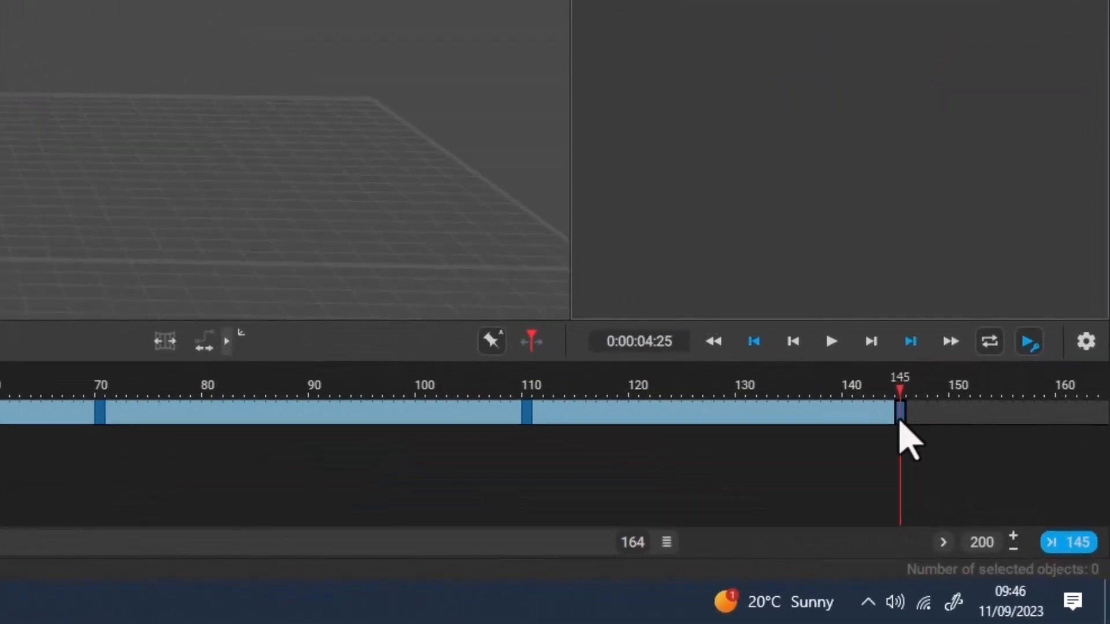
drag(900, 419, 909, 413)
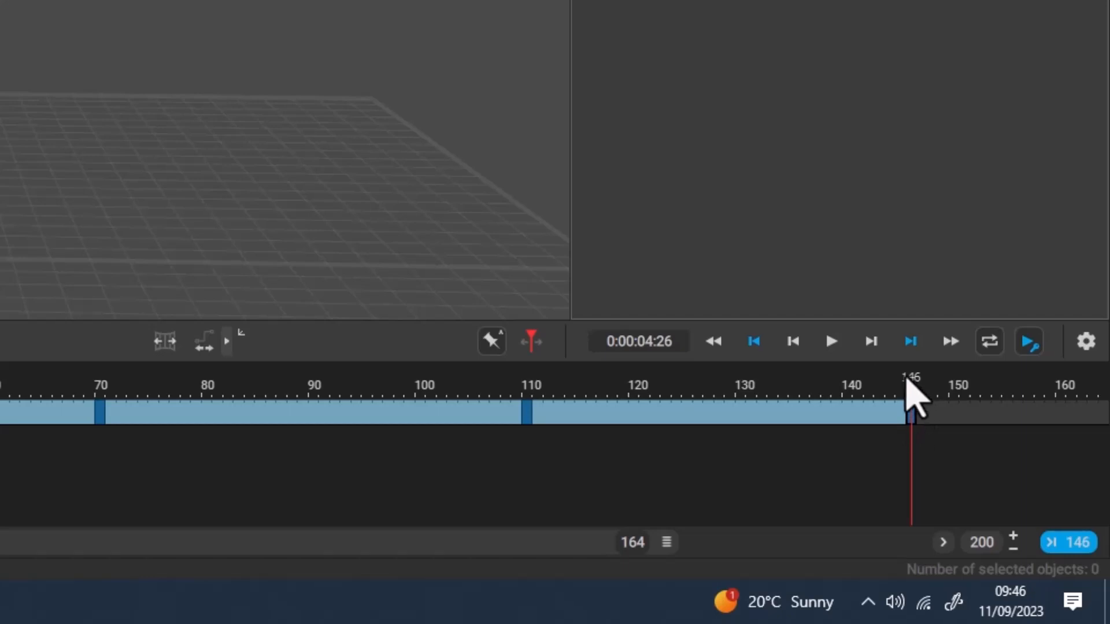
drag(906, 376, 915, 377)
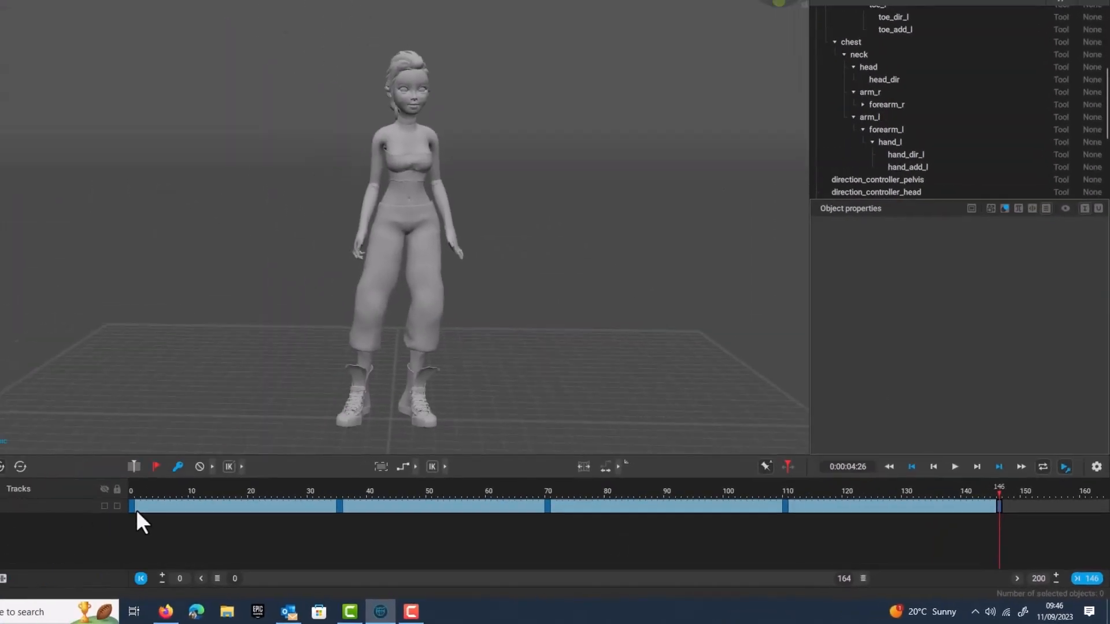
Select the timeline interval from frame 0 to frame 145 and create a cycle from it.
click(992, 502)
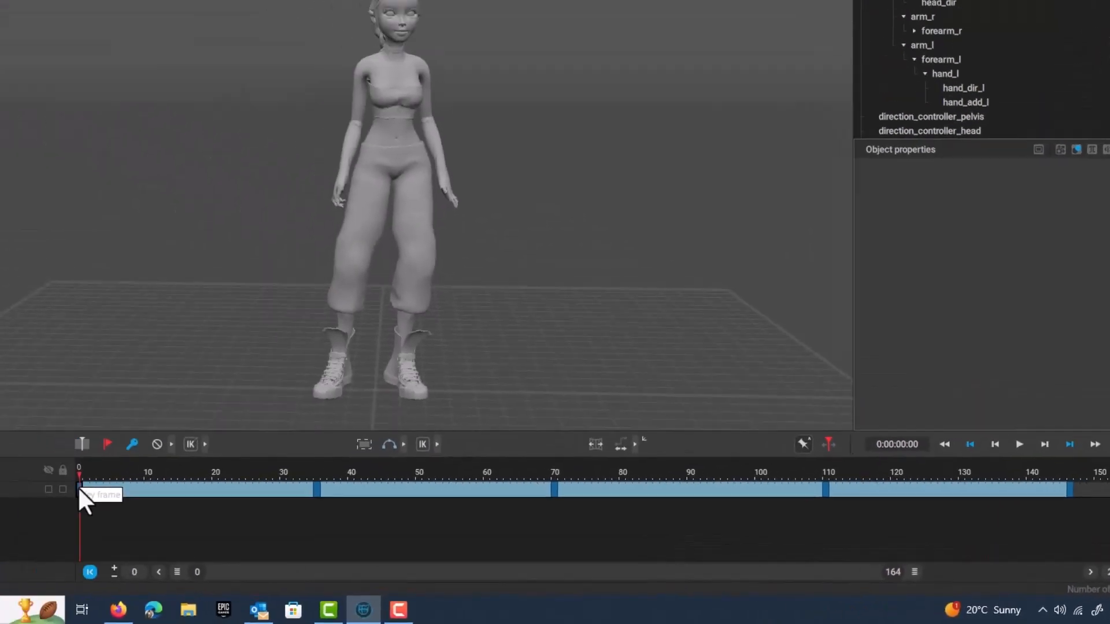
drag(114, 494, 1056, 492)
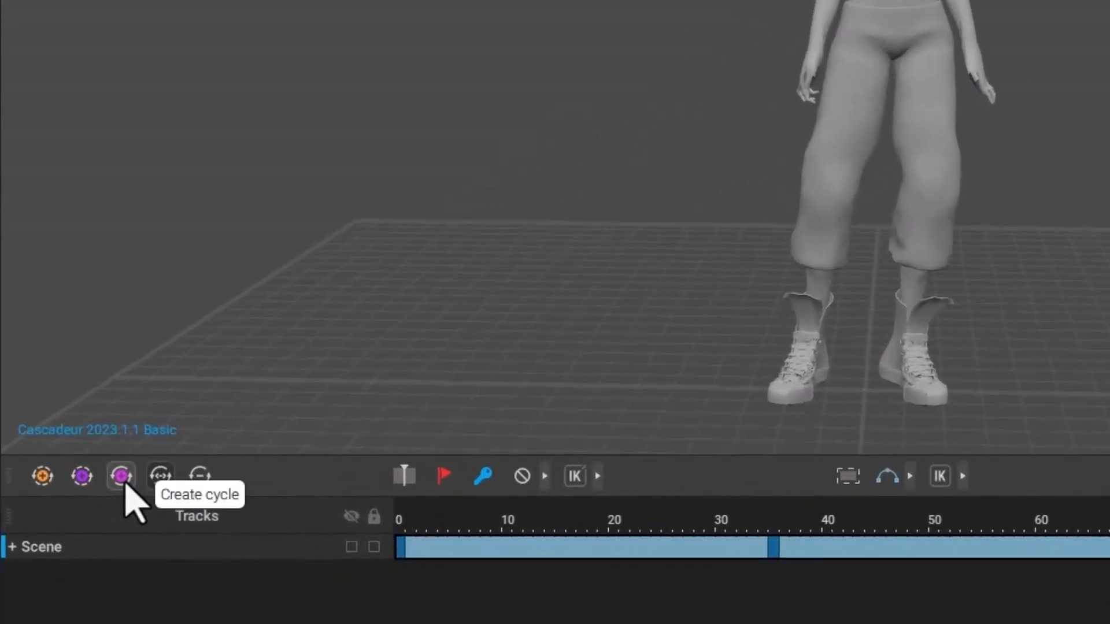
click(125, 483)
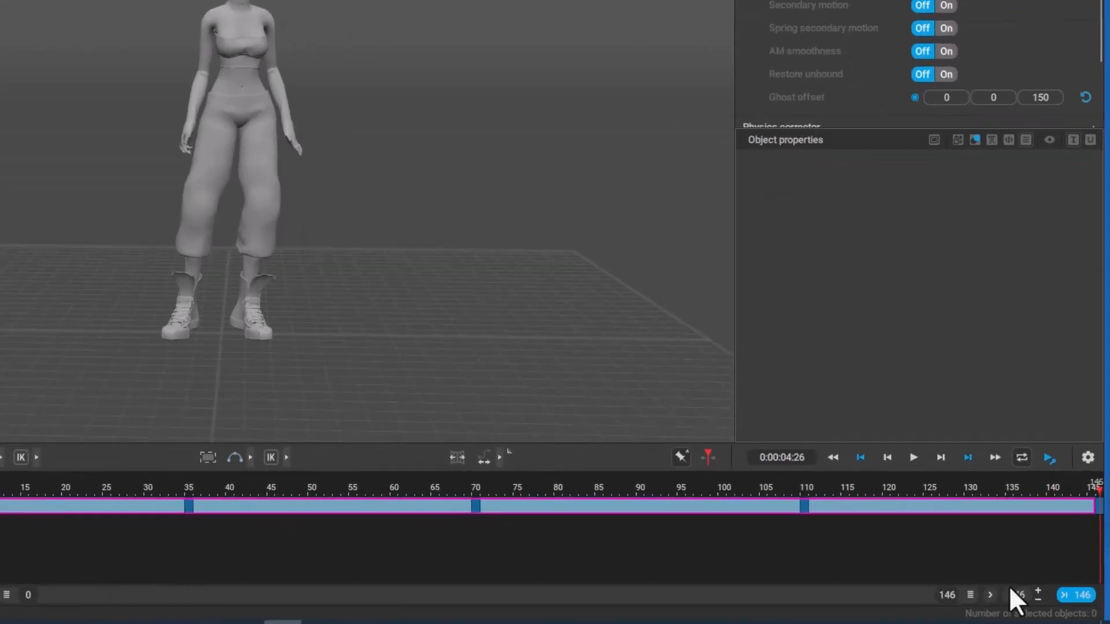
Set the timeline's end frame to 145 and play the looping animation.
click(1030, 600)
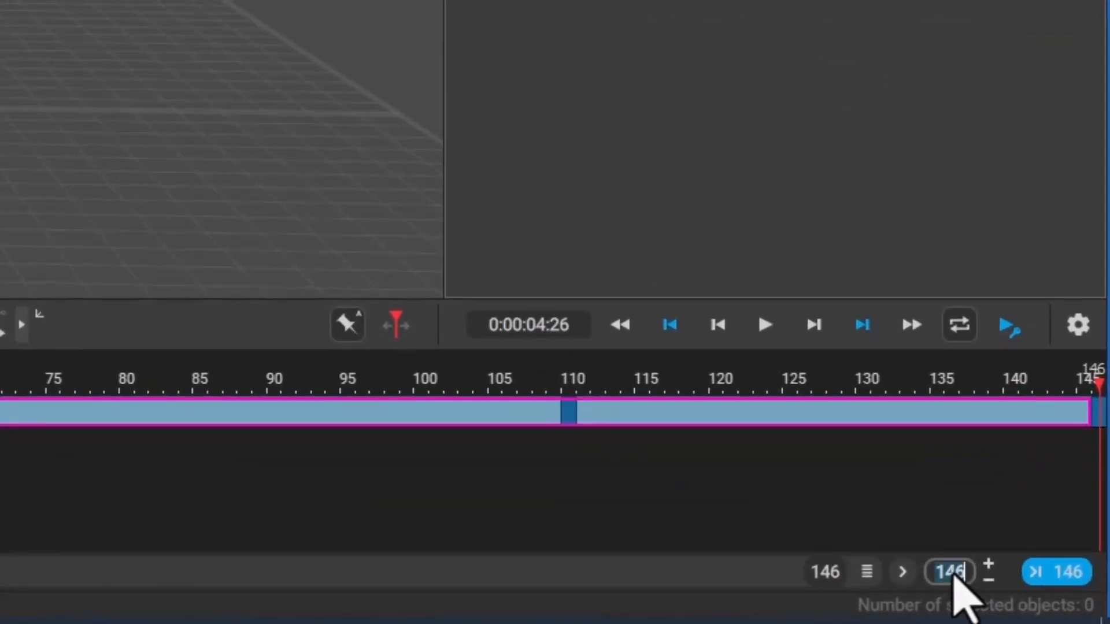
text(145)
key(Return)
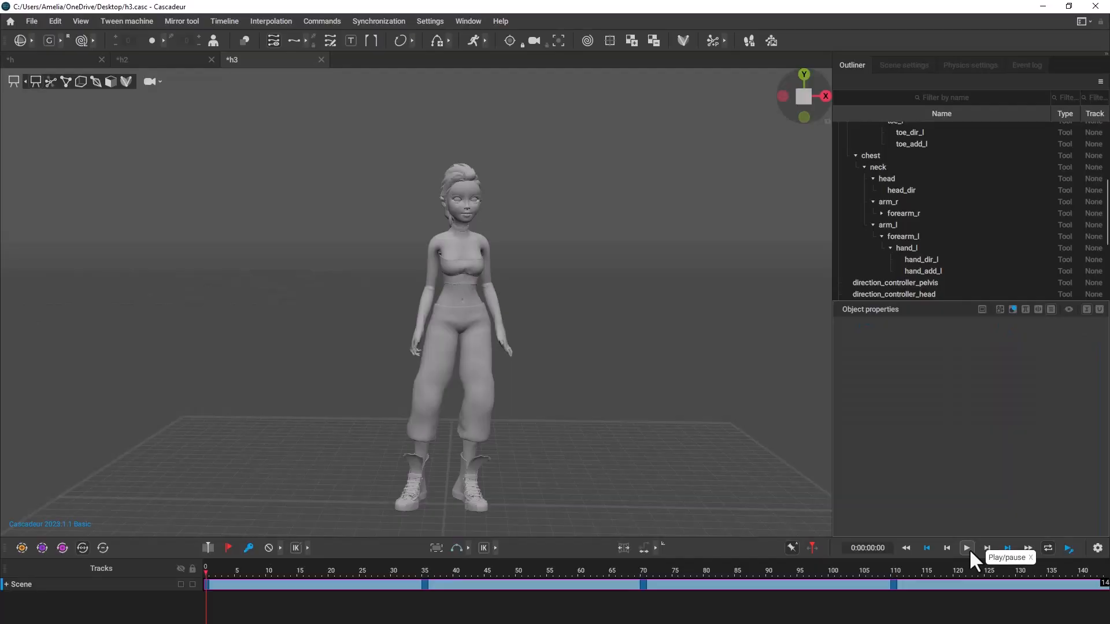
click(765, 325)
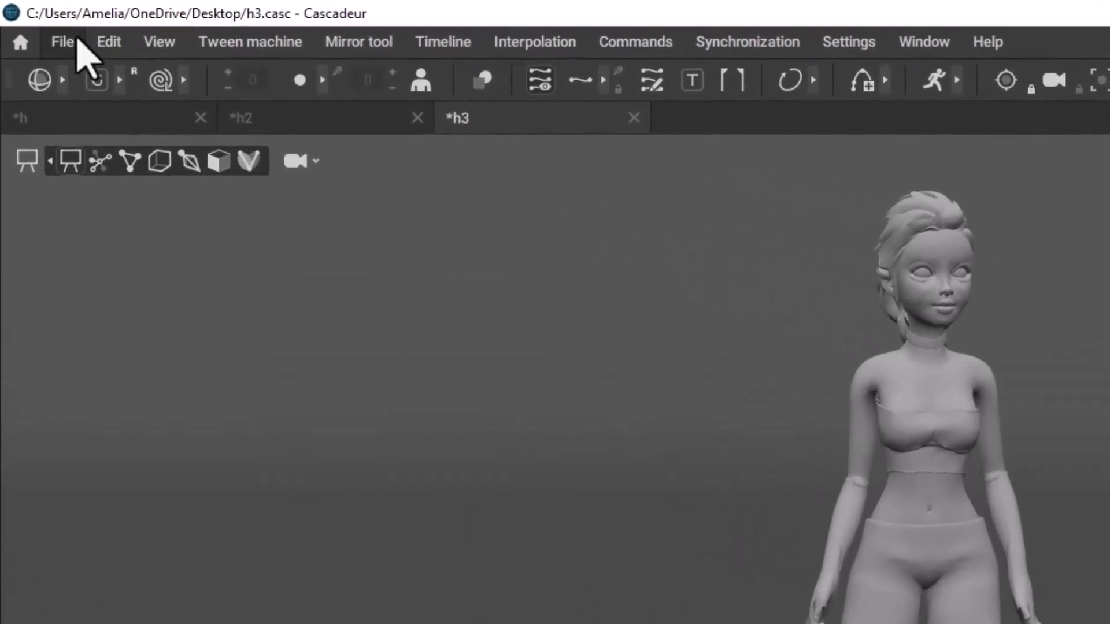
Export the whole scene as an FBX file named Export_To_Blender into the final folder.
click(77, 39)
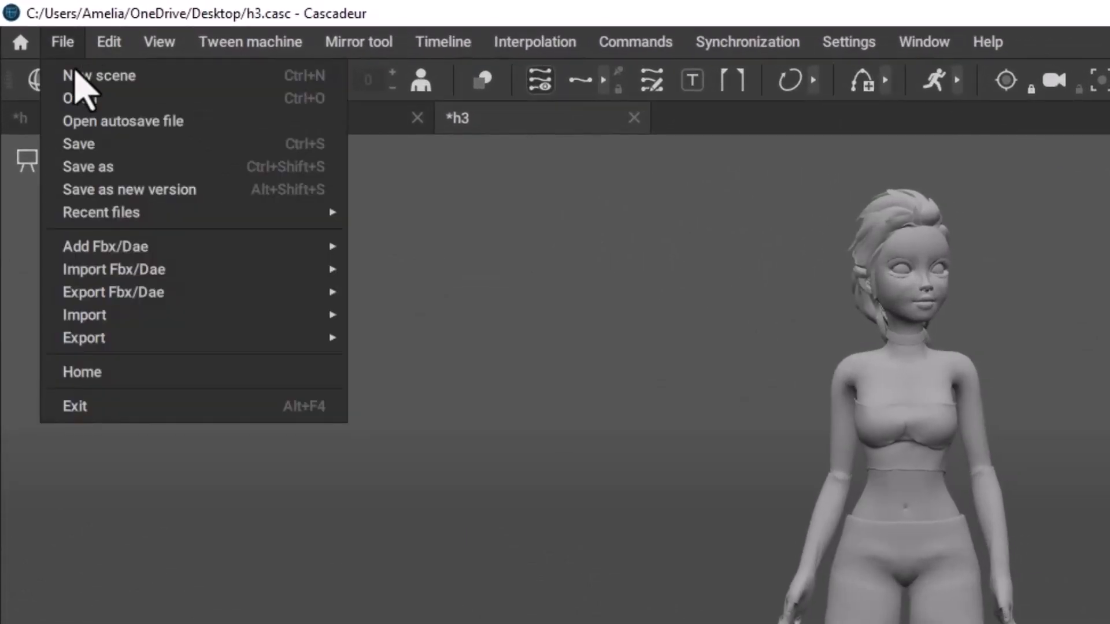
mouse_move(103, 294)
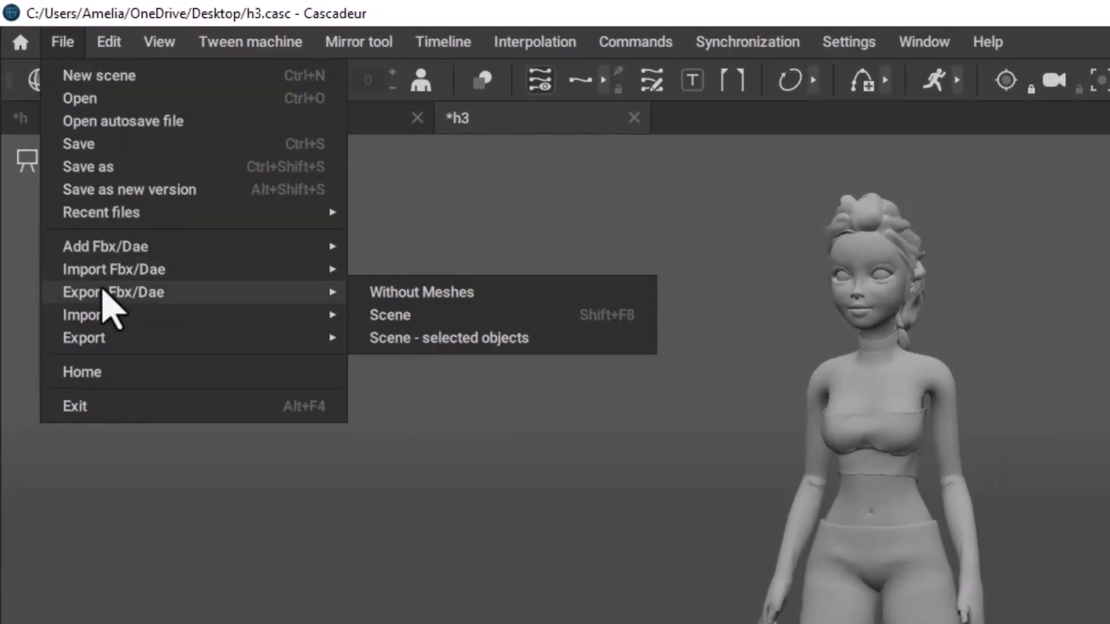
click(469, 317)
text(Export_To_Blender)
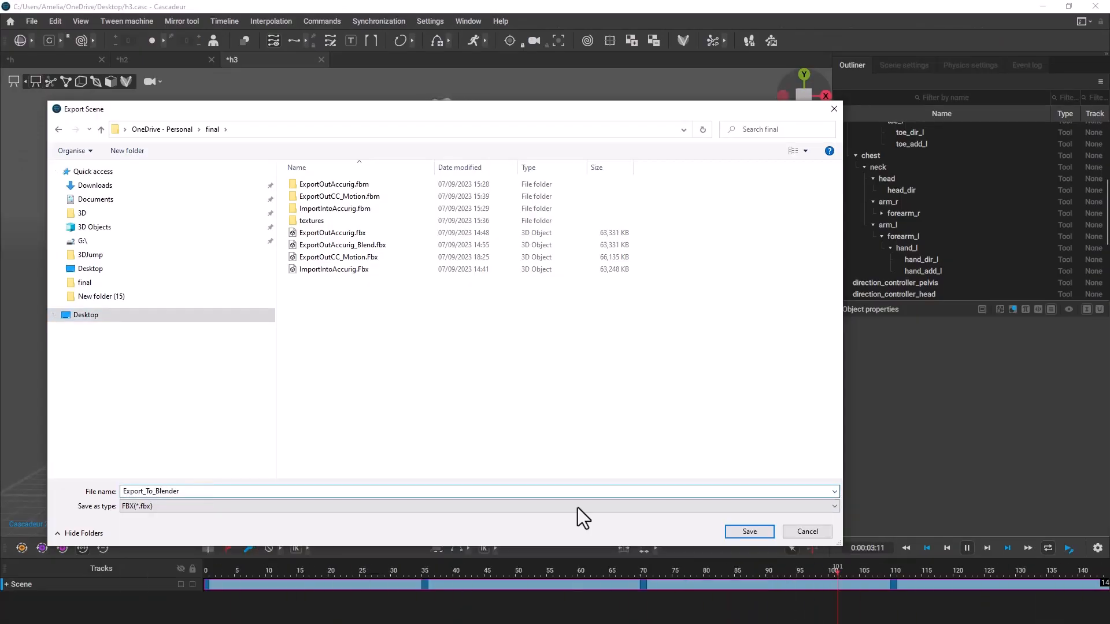
click(754, 533)
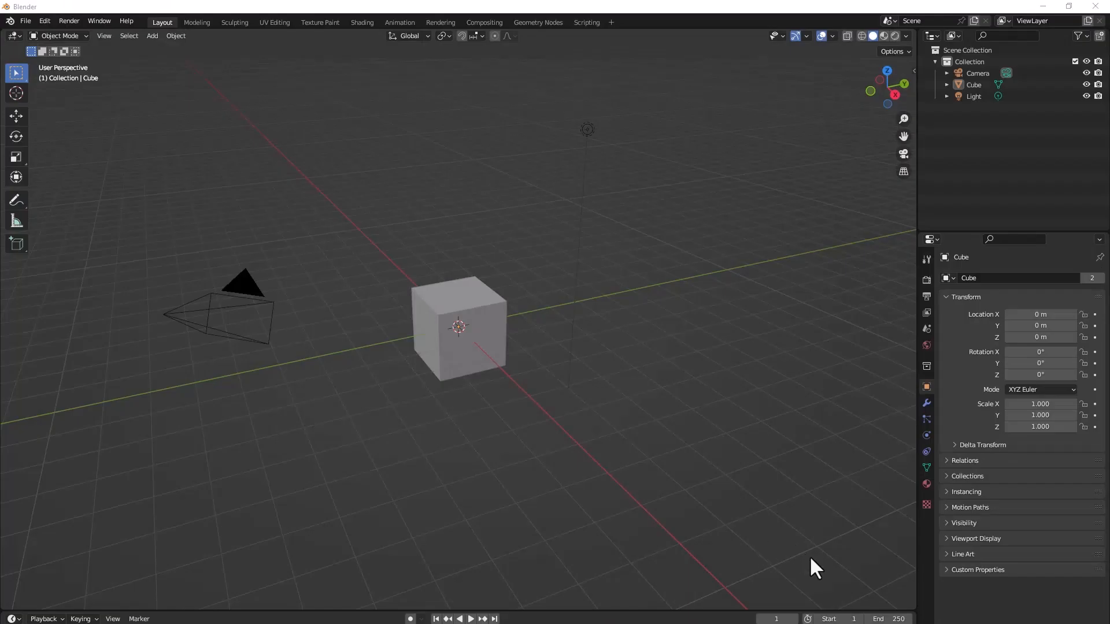
Switch to Blender, delete all default scene objects, and choose Export_To_Blender.fbx for FBX import.
drag(813, 558, 73, 107)
key(Delete)
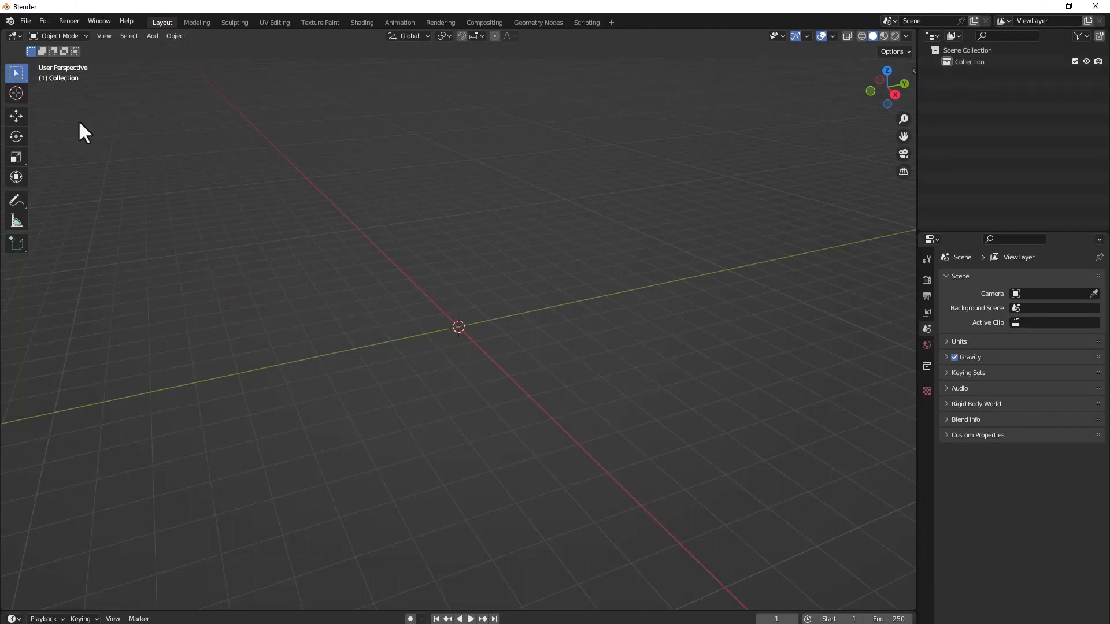
click(25, 20)
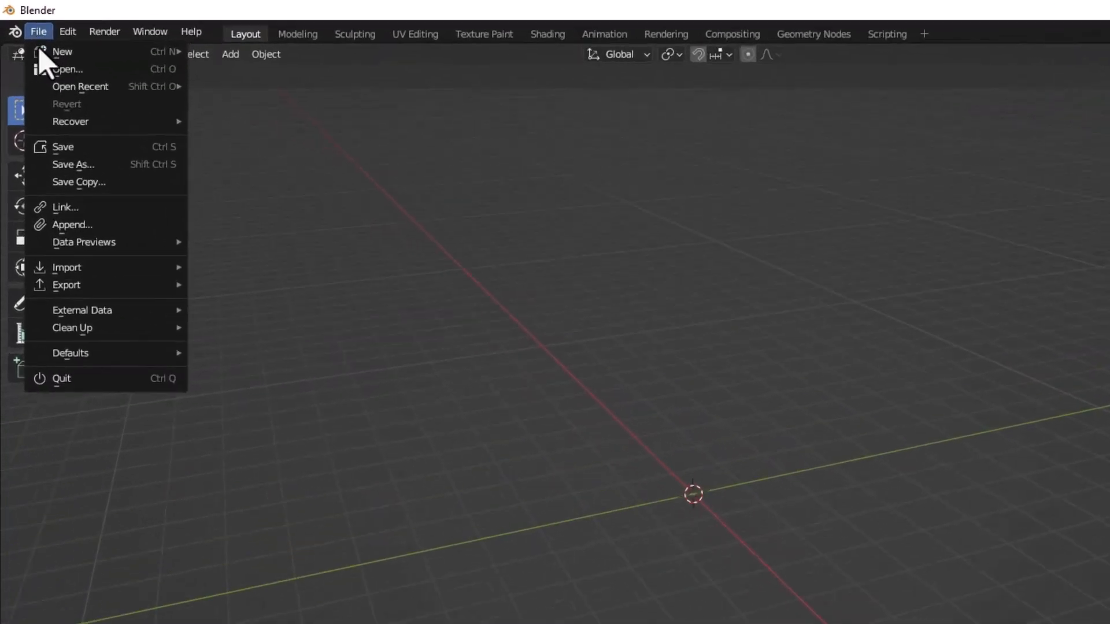
mouse_move(74, 179)
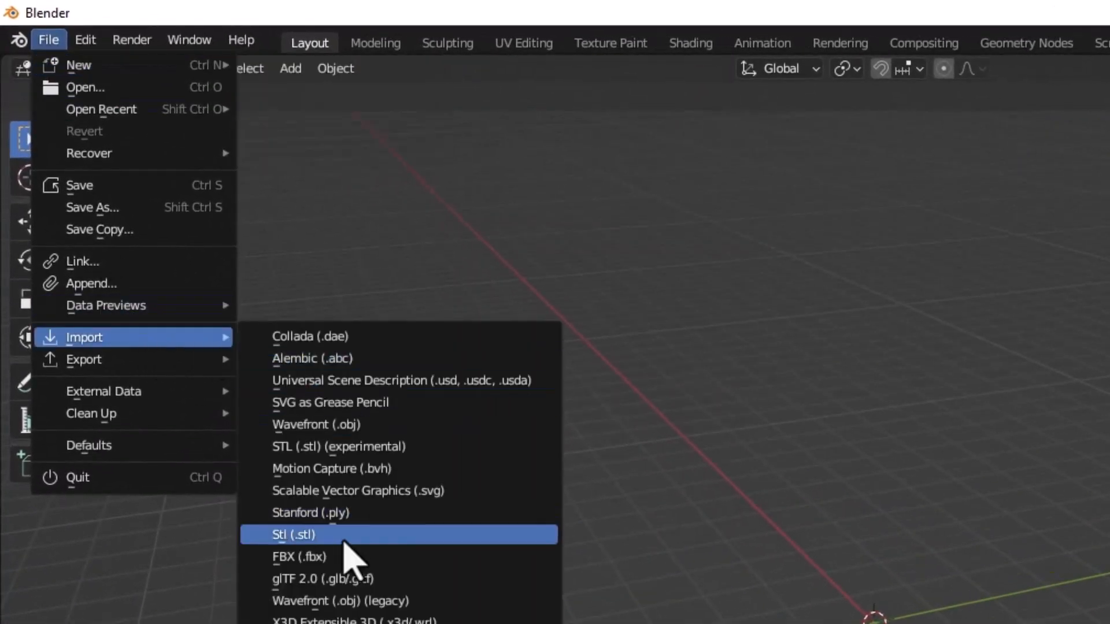
click(347, 561)
click(935, 520)
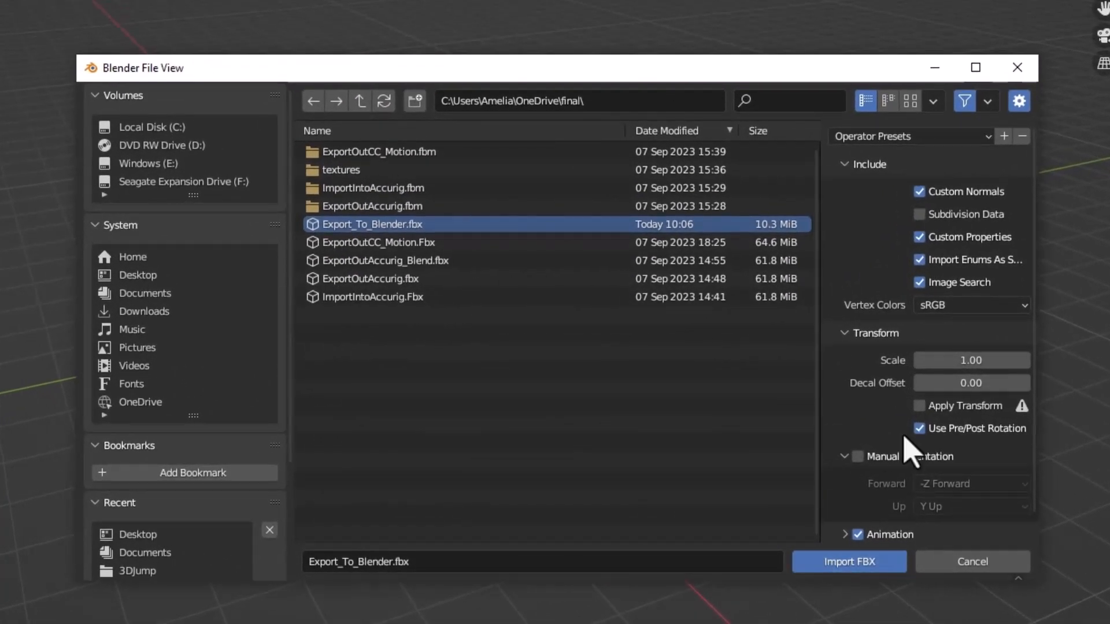
Review the animation and armature import options, keep animation enabled, and import the FBX file.
scroll(935, 220, down, 1)
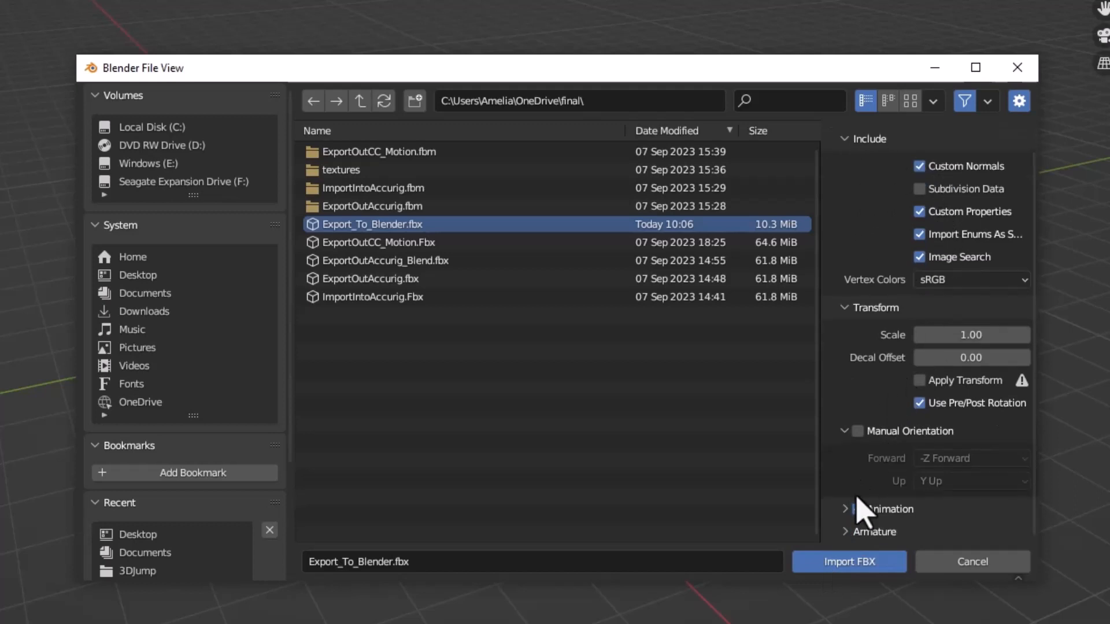
click(847, 510)
scroll(865, 422, down, 1)
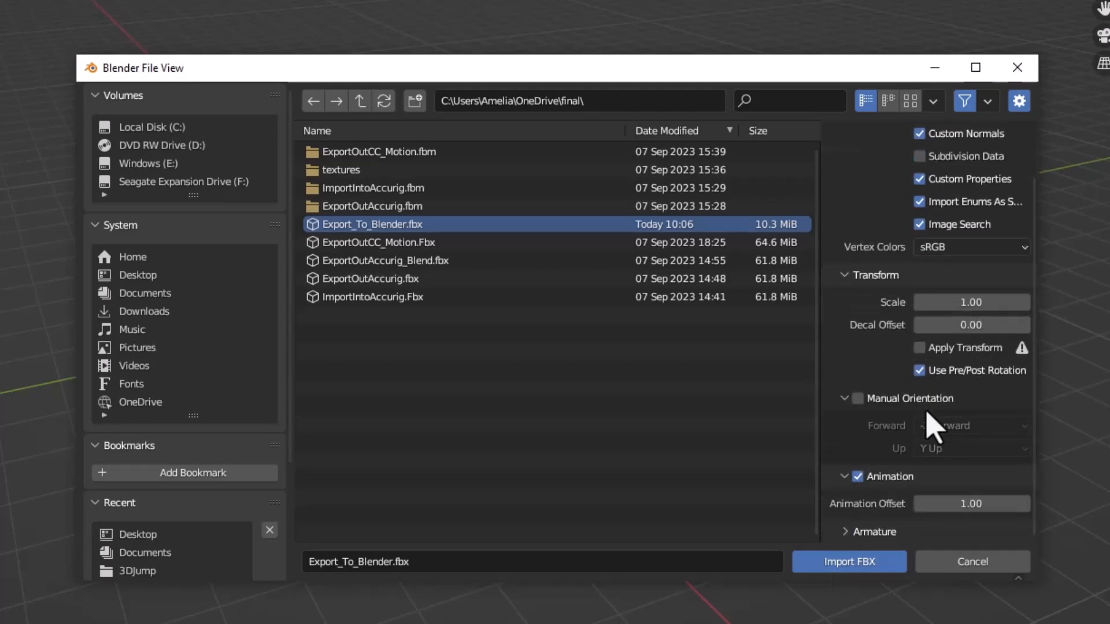
click(887, 532)
scroll(979, 441, down, 4)
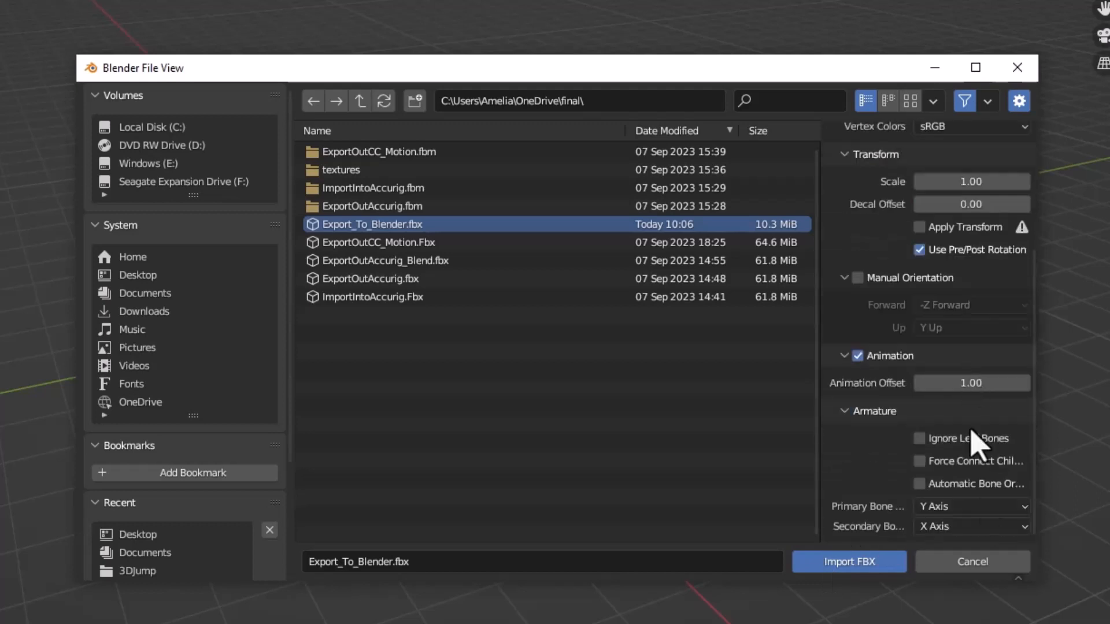
click(850, 564)
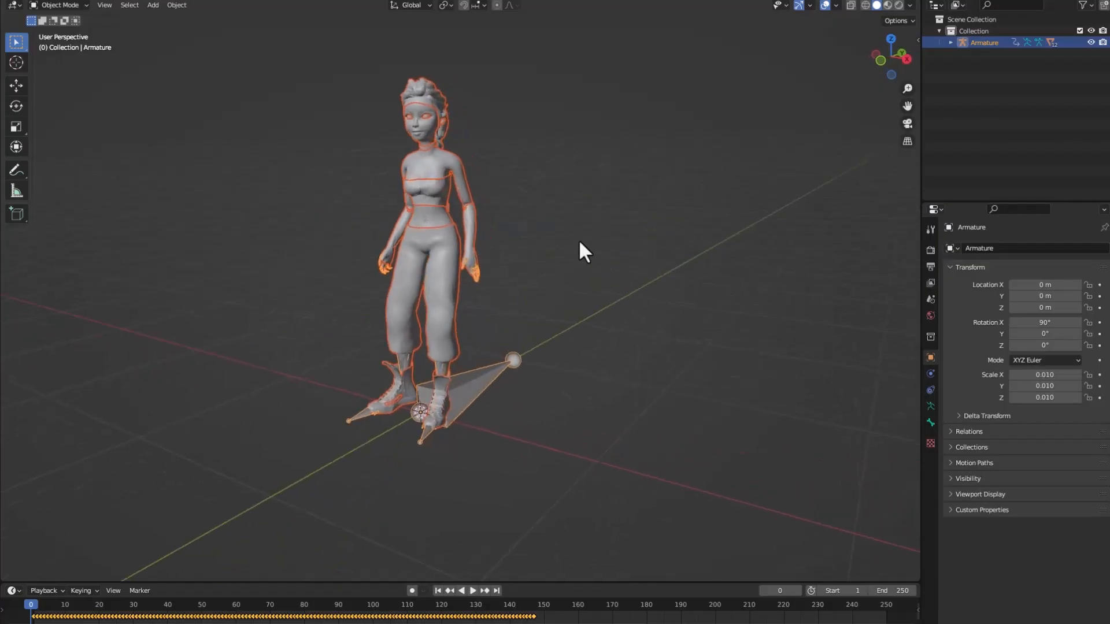
Play the imported animation and examine the character's motion in the viewport.
middle_drag(584, 252, 598, 251)
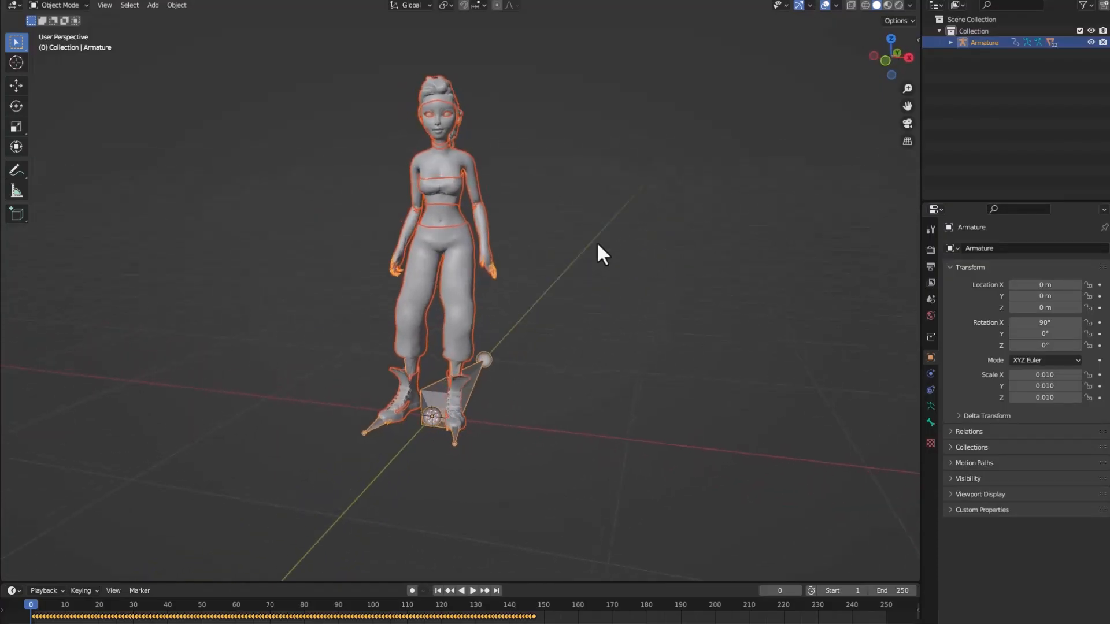
key(space)
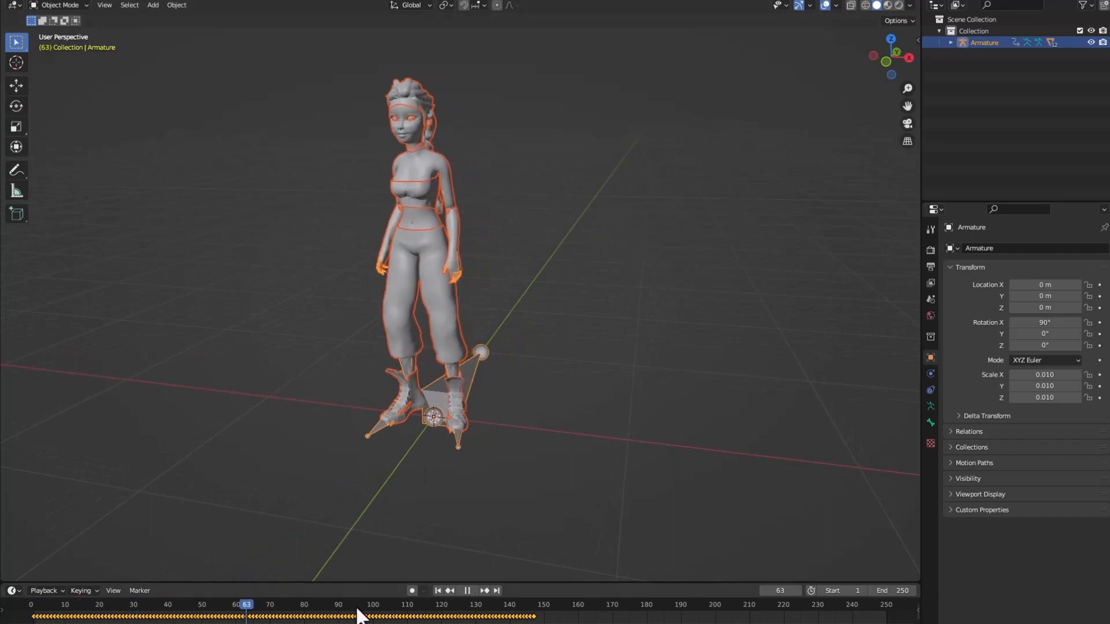
key(space)
middle_drag(275, 294, 327, 341)
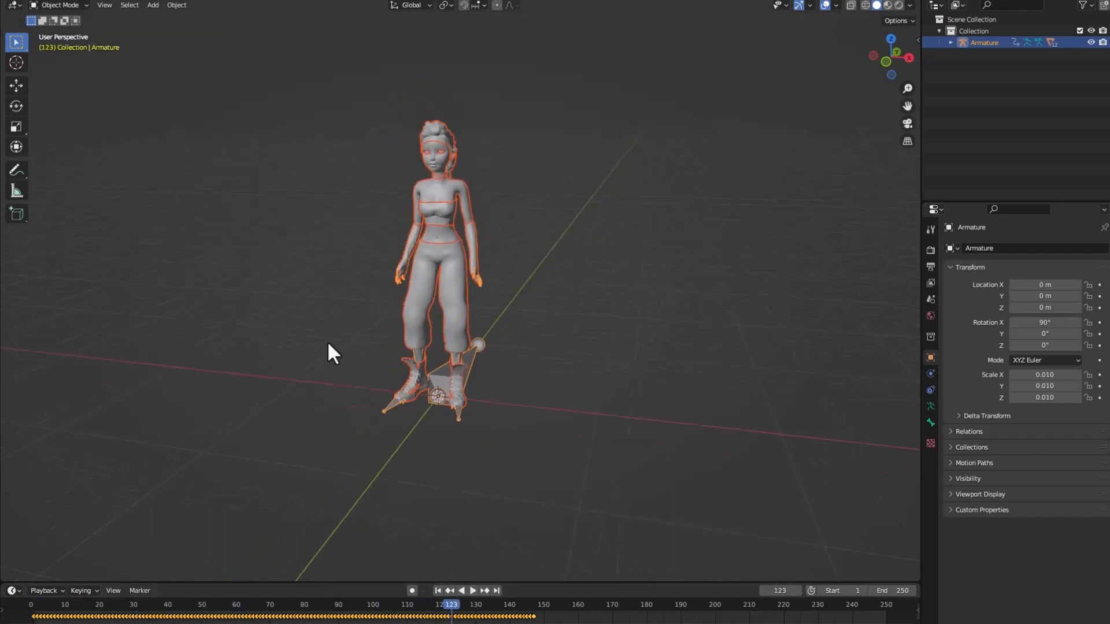
Import the textured character Accurig_Export_Mesh.fbx from the Desktop folder and show the viewport in material preview shading.
click(29, 3)
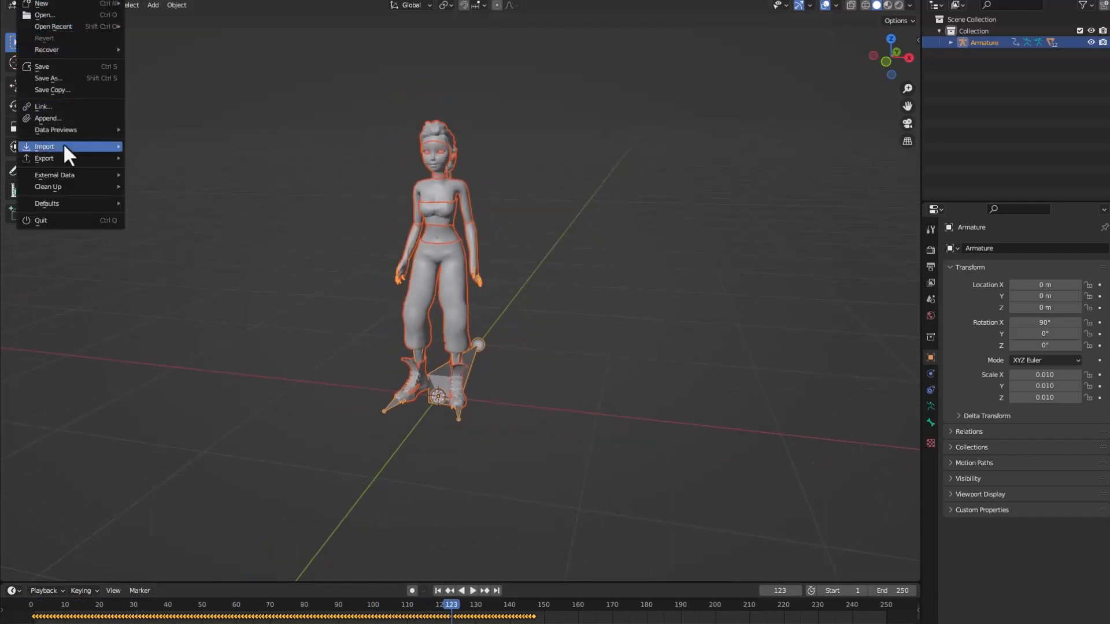
mouse_move(67, 143)
click(165, 262)
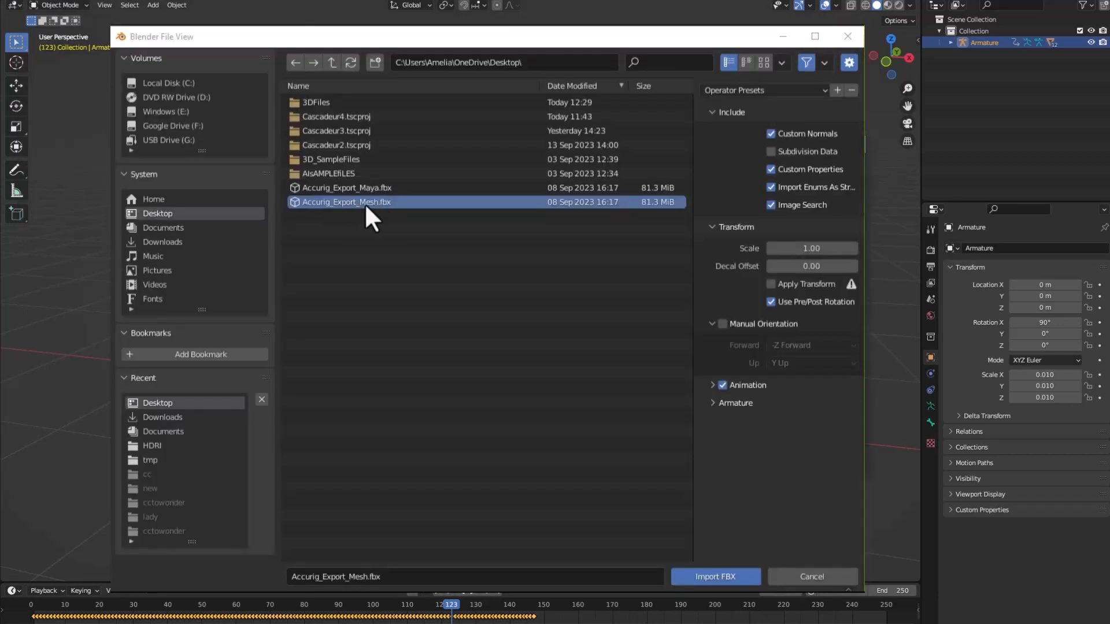
click(715, 578)
click(886, 7)
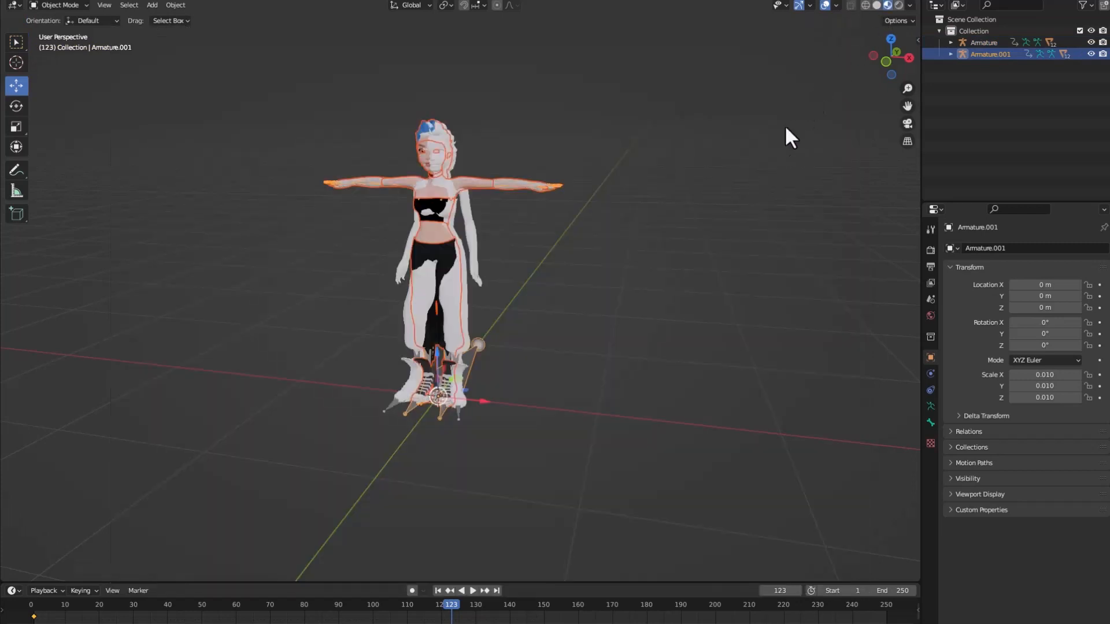
Move the animated Armature about -1.27 m along the X axis, beside the textured character.
click(981, 42)
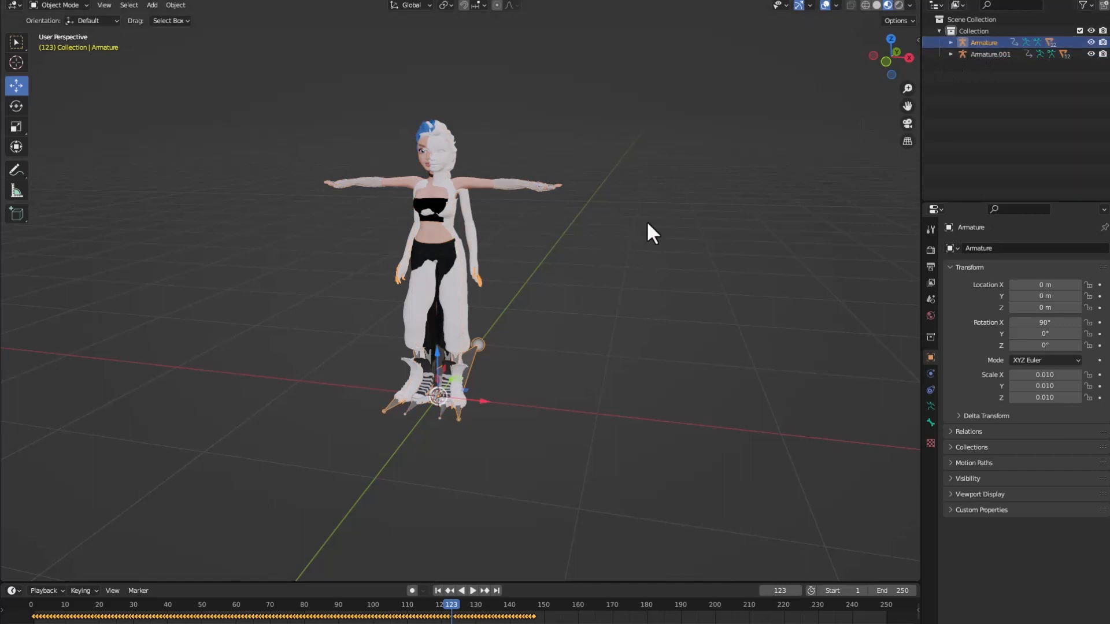
drag(483, 400, 302, 389)
middle_drag(520, 368, 534, 373)
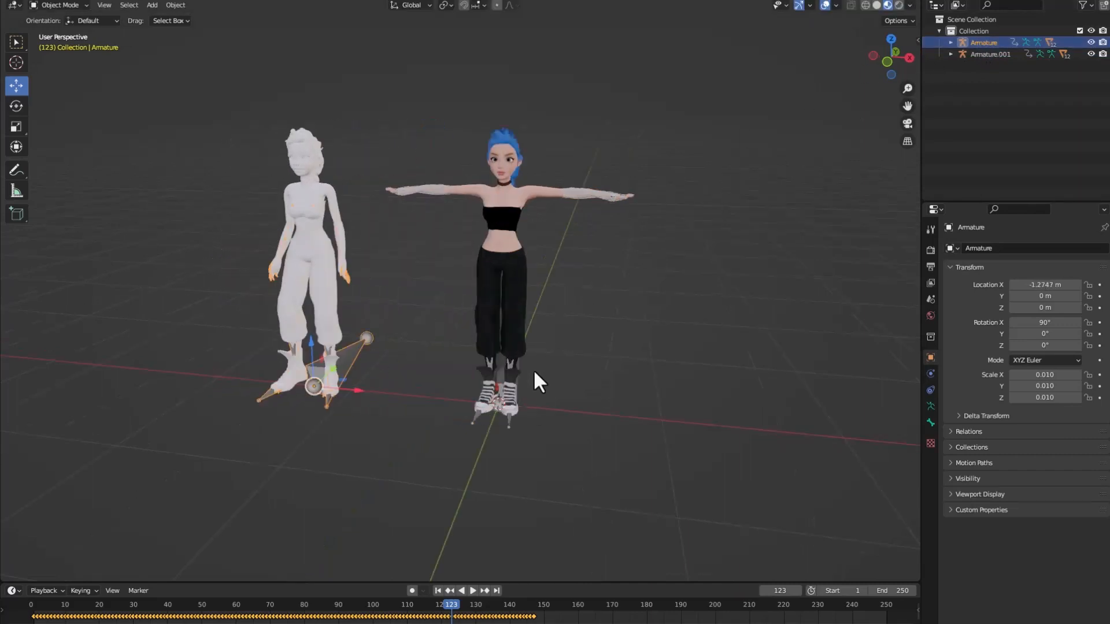
Go to frame 1 and copy the keyframes of the animated Armature.
click(437, 591)
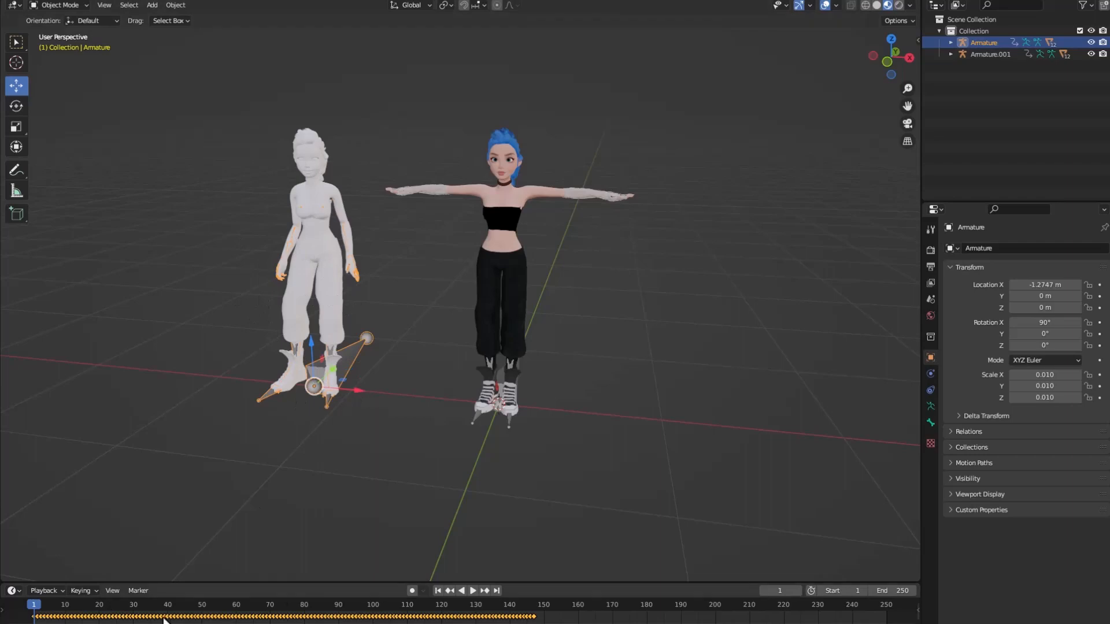
right_click(33, 620)
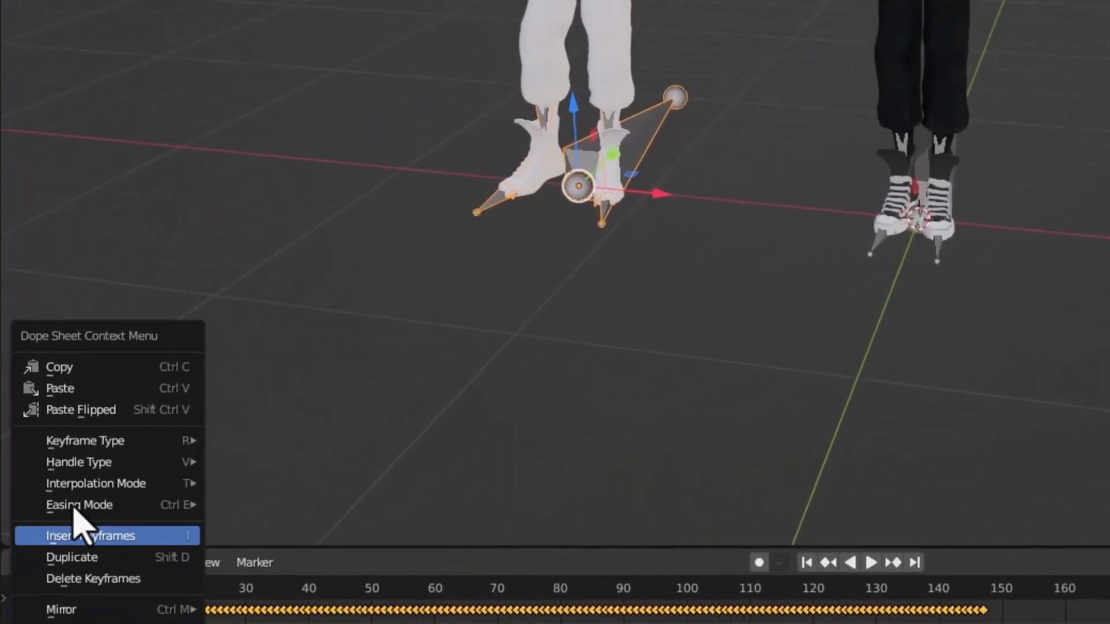
click(73, 366)
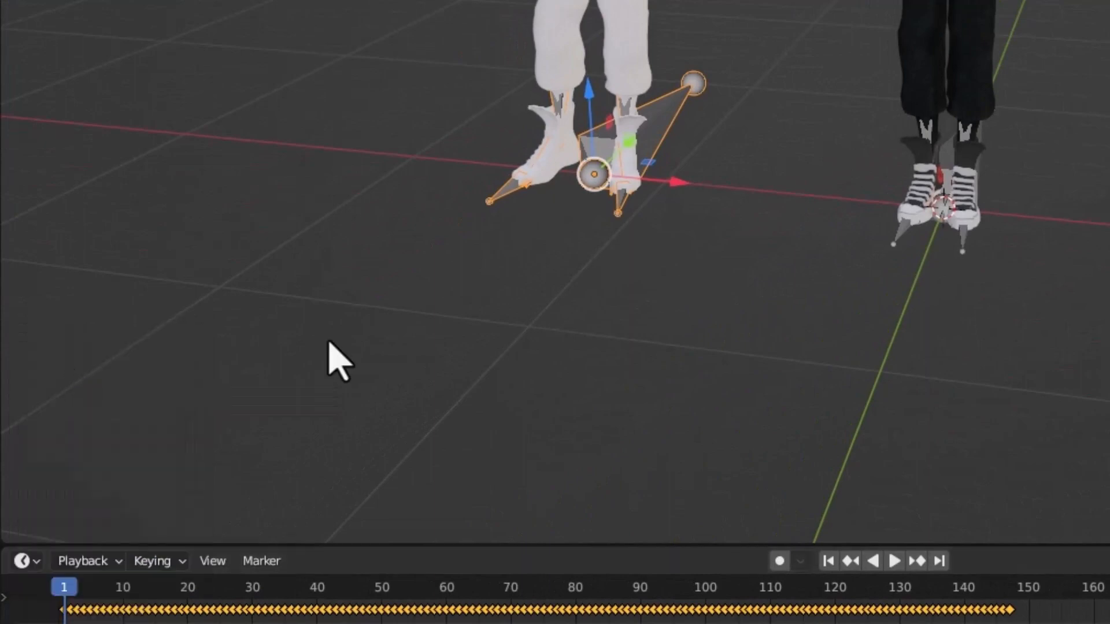
Paste the copied keyframes onto the textured character's Armature.001 at frame 1 and delete the original animated Armature.
click(973, 47)
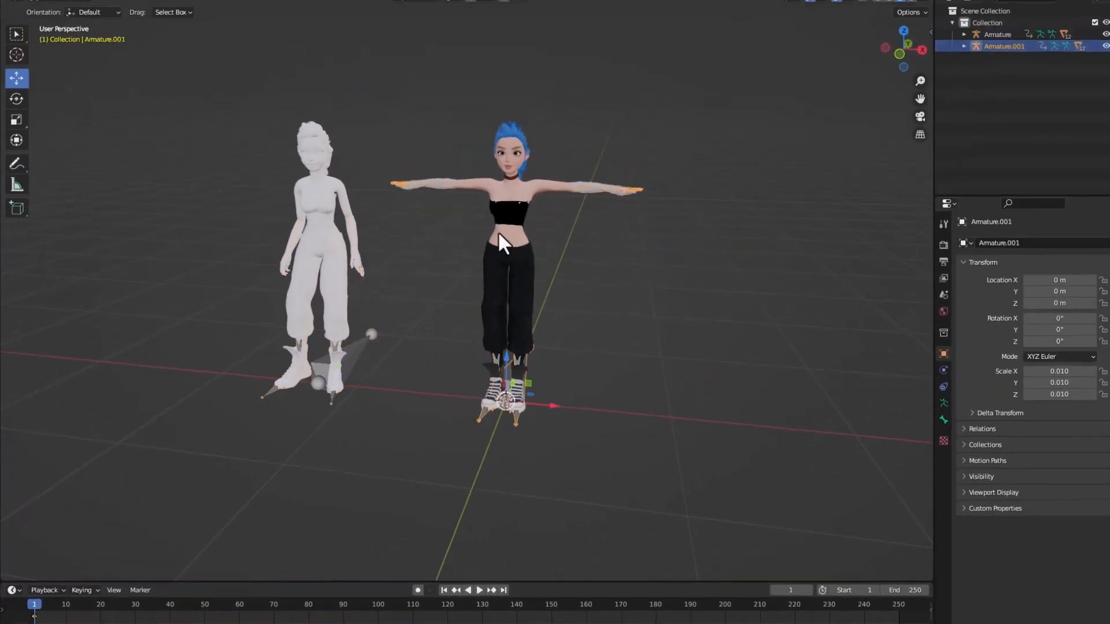
right_click(40, 617)
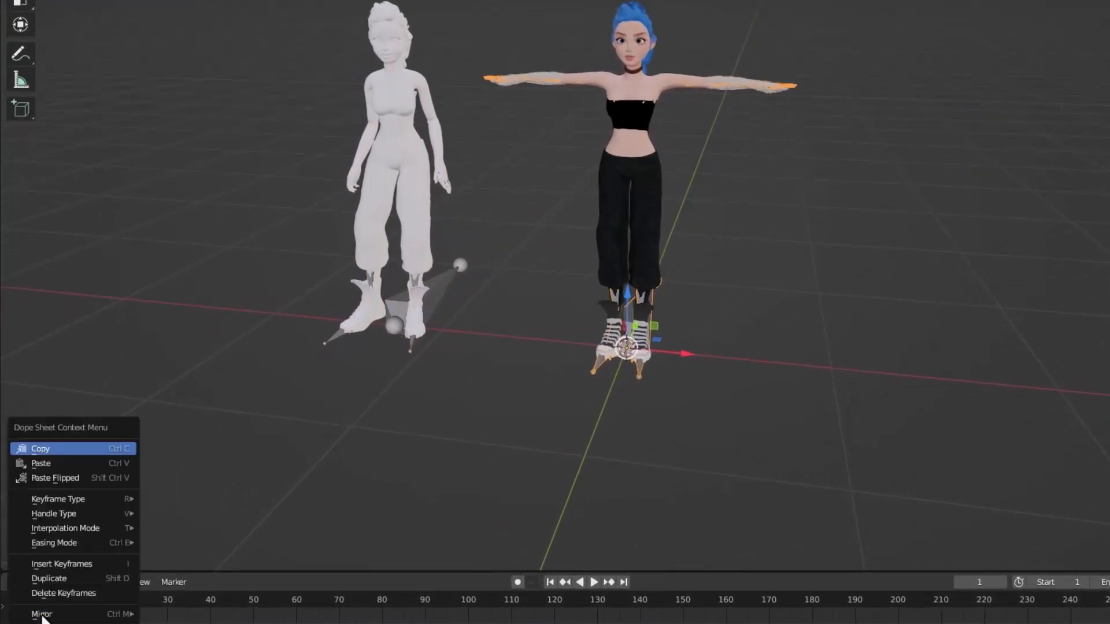
click(41, 463)
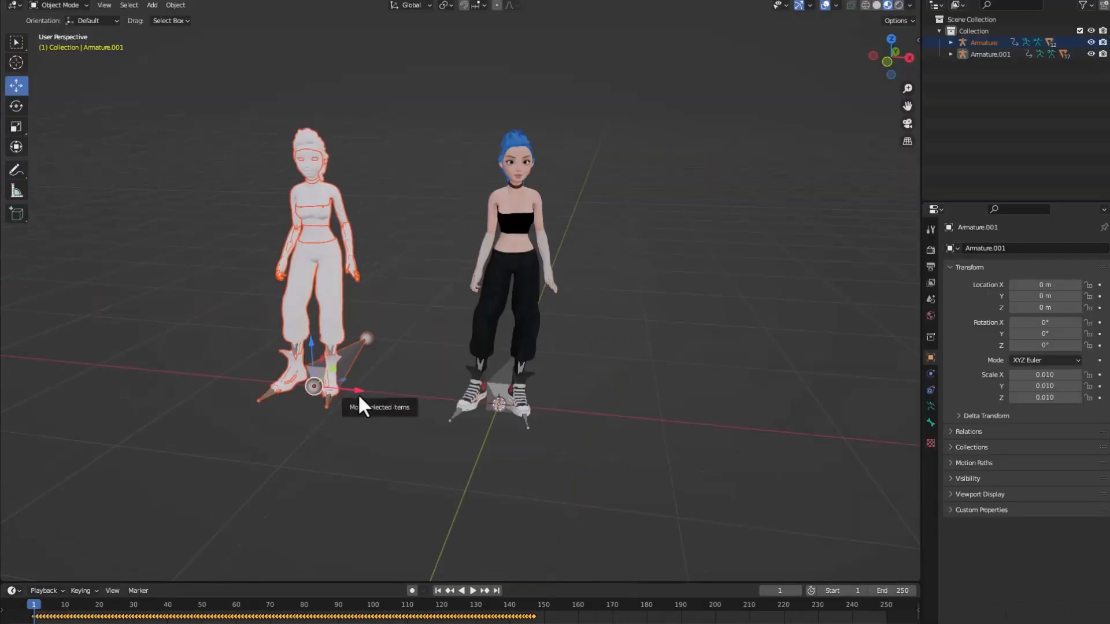
key(Delete)
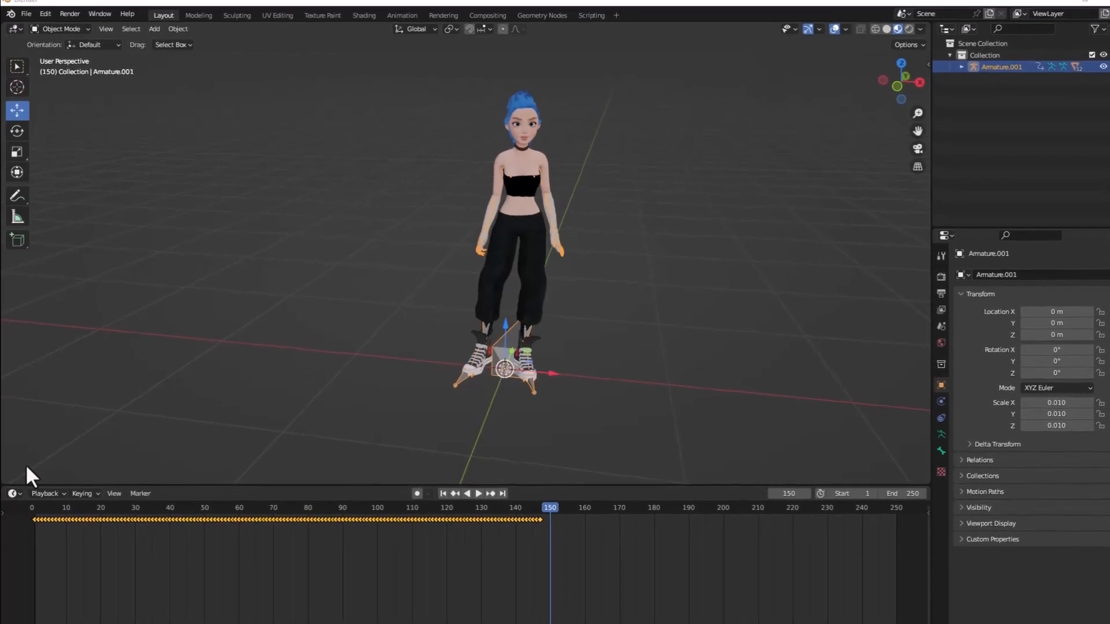
Switch the timeline area to the Nonlinear Animation editor and return to frame 1.
click(19, 482)
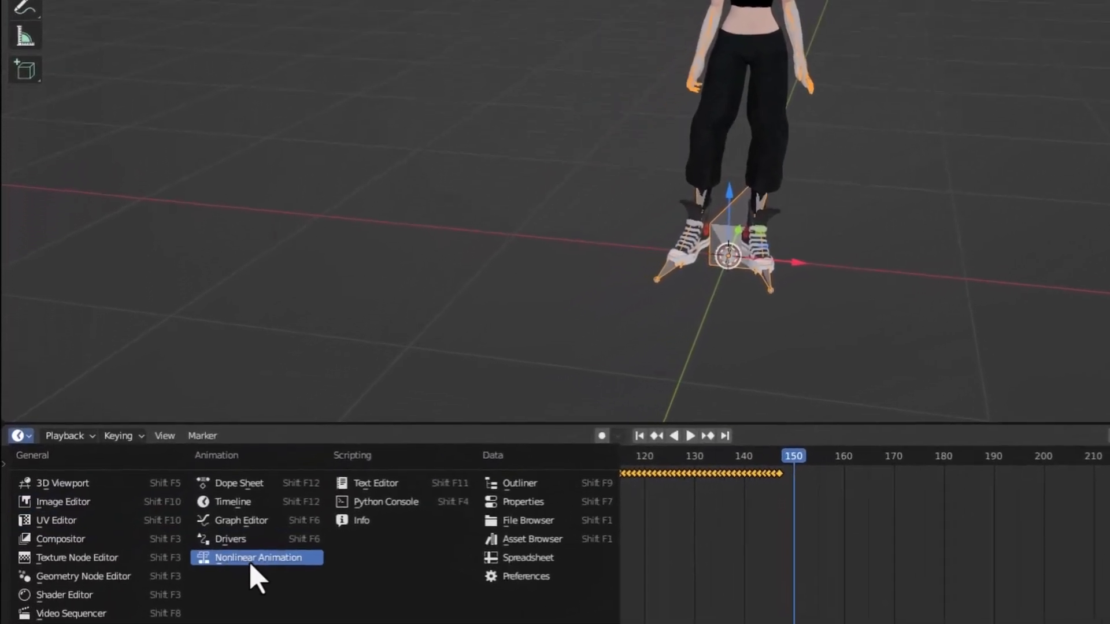
click(252, 560)
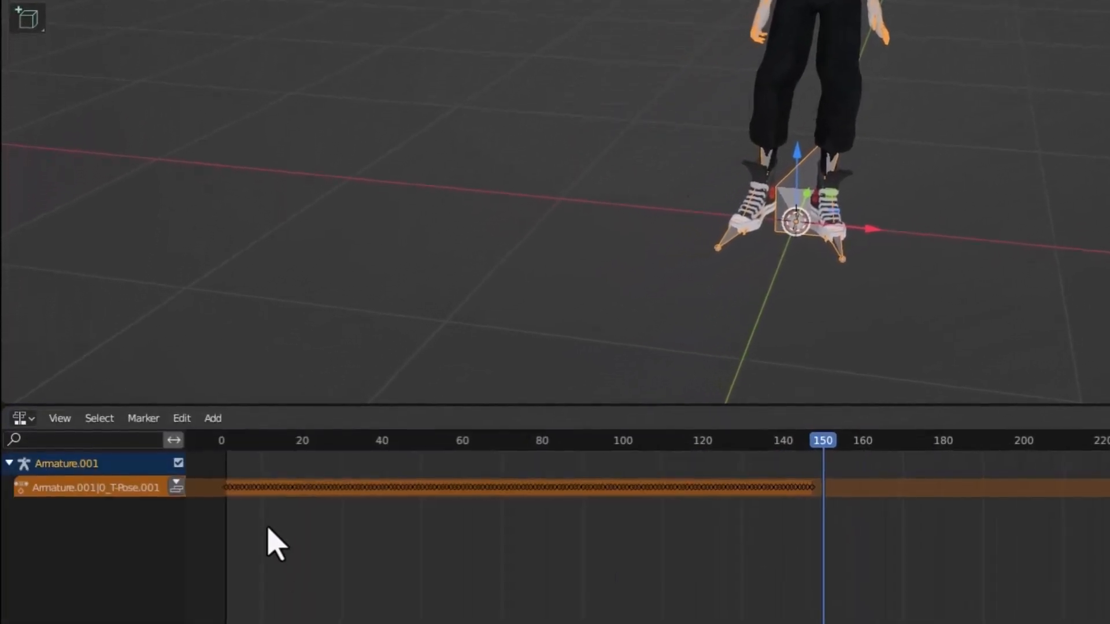
drag(271, 449, 226, 451)
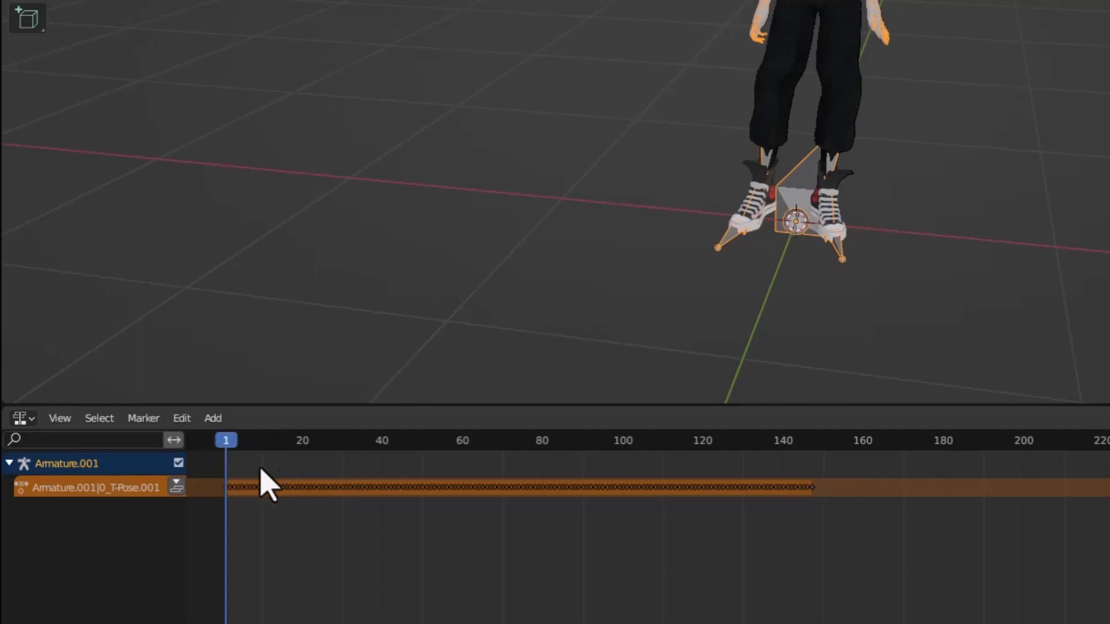
Rename the action of Armature.001 to Idle_1 and push it down onto the NLA stack as a strip.
double_click(116, 488)
text(Idle)
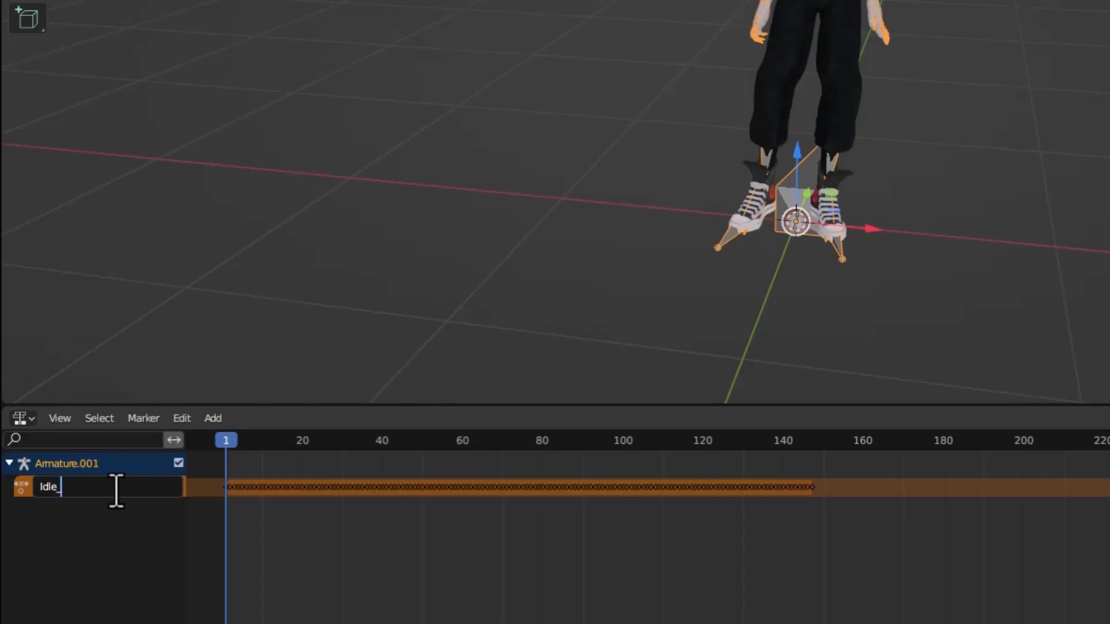
text(_1)
key(Return)
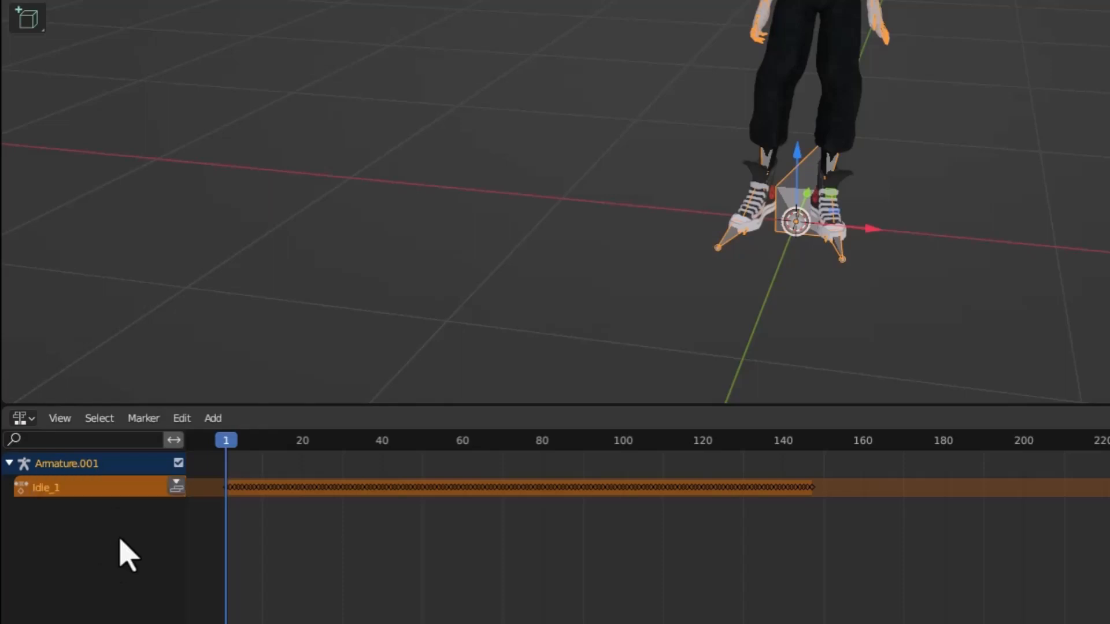
click(176, 488)
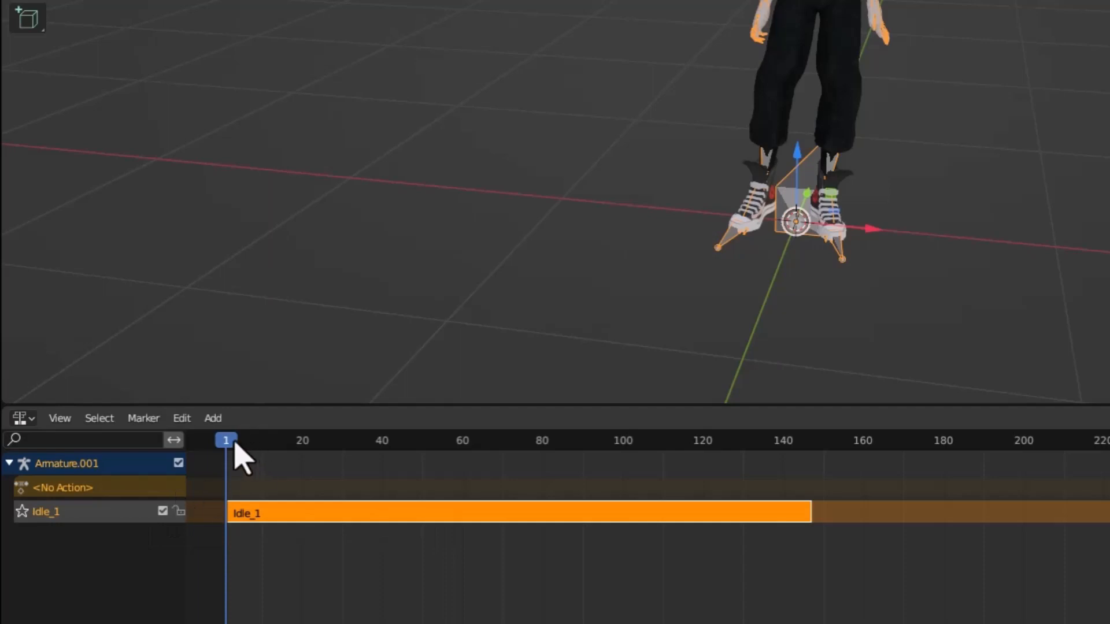
Scrub through the Idle_1 strip and examine the playback scale and repeat options in its Action Clip settings.
drag(236, 443, 743, 457)
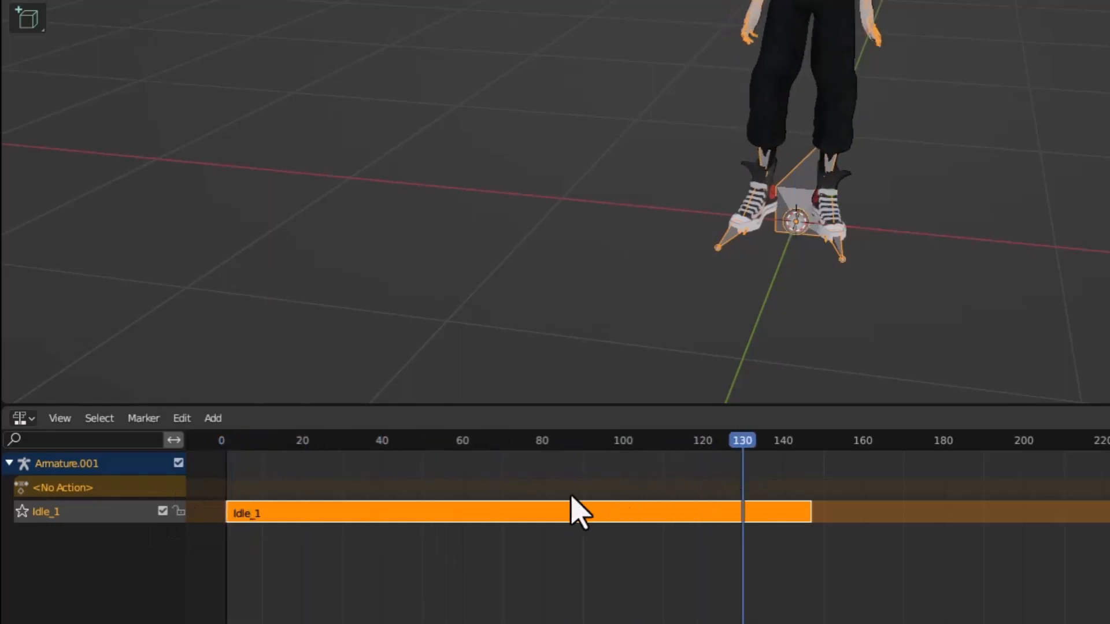
drag(572, 509, 255, 508)
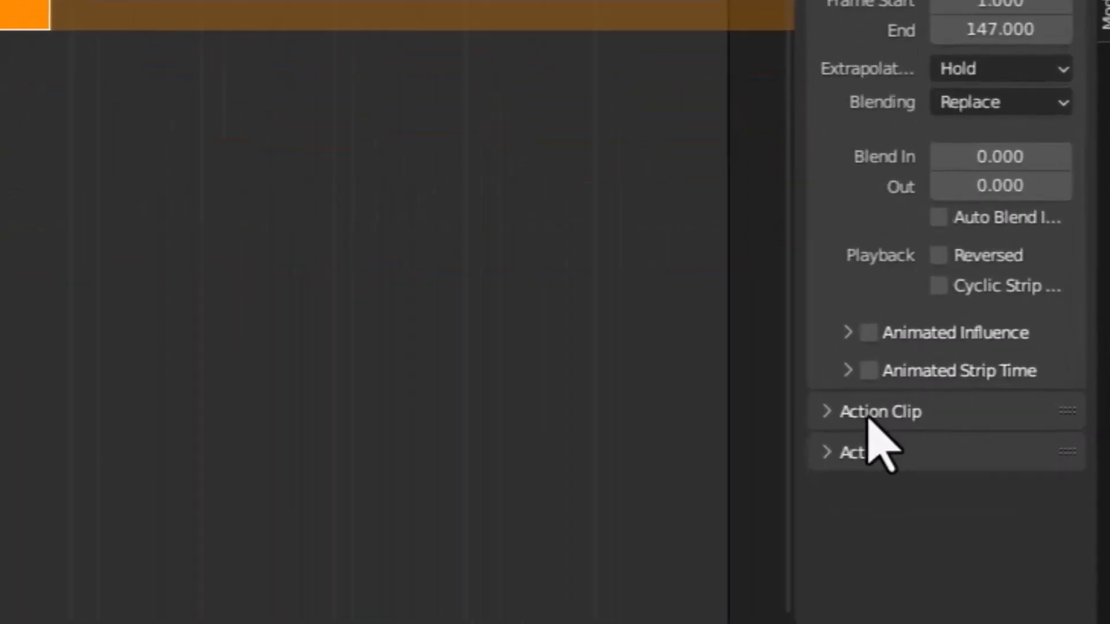
click(879, 532)
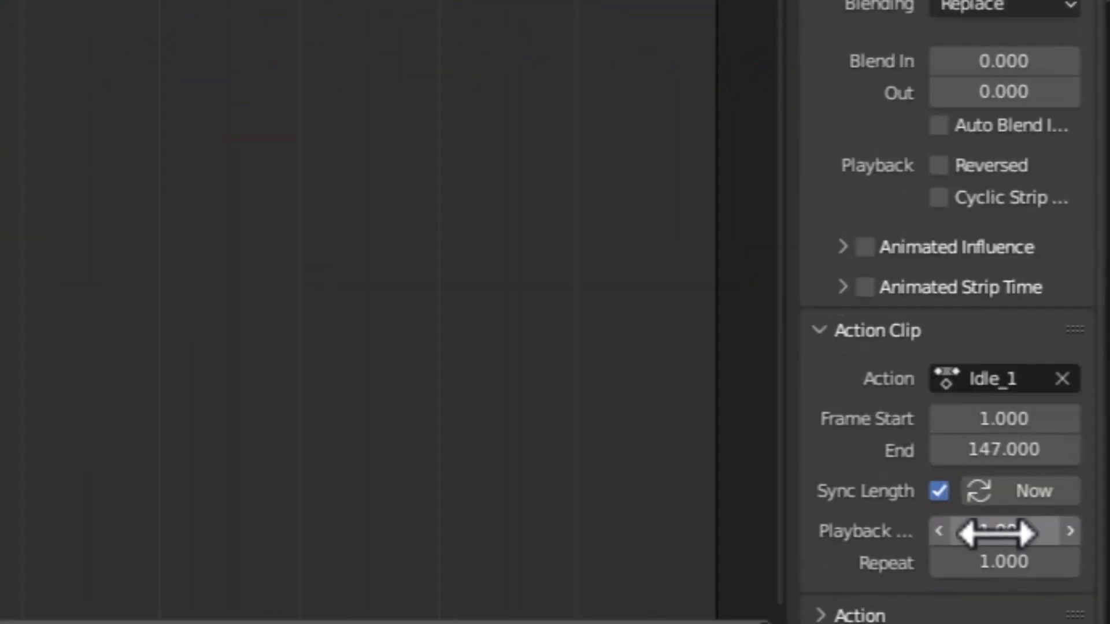
mouse_move(1001, 532)
mouse_down()
mouse_move(1024, 532)
mouse_move(999, 533)
mouse_up()
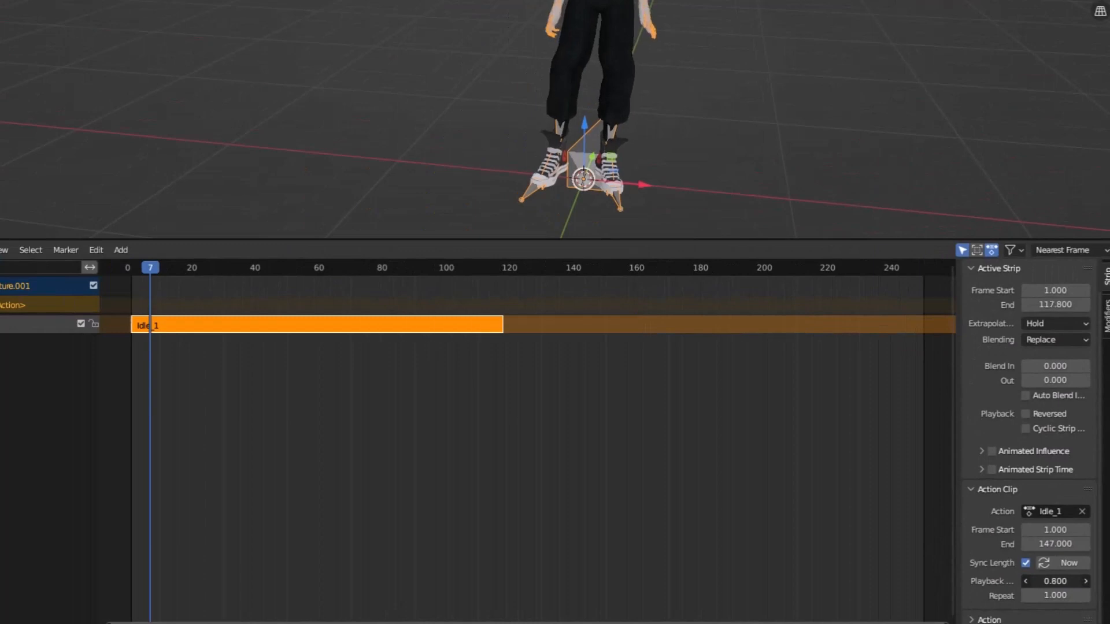
drag(1055, 581, 1066, 604)
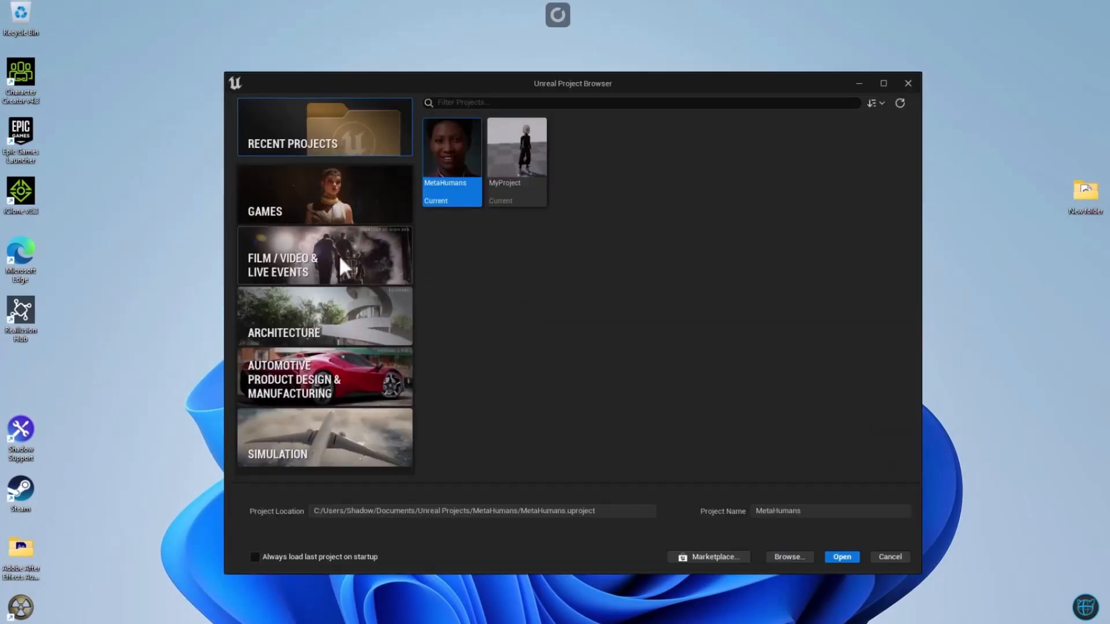
Switch to Unreal Editor and create a folder named Cascharacter in the project's Content folder.
click(304, 267)
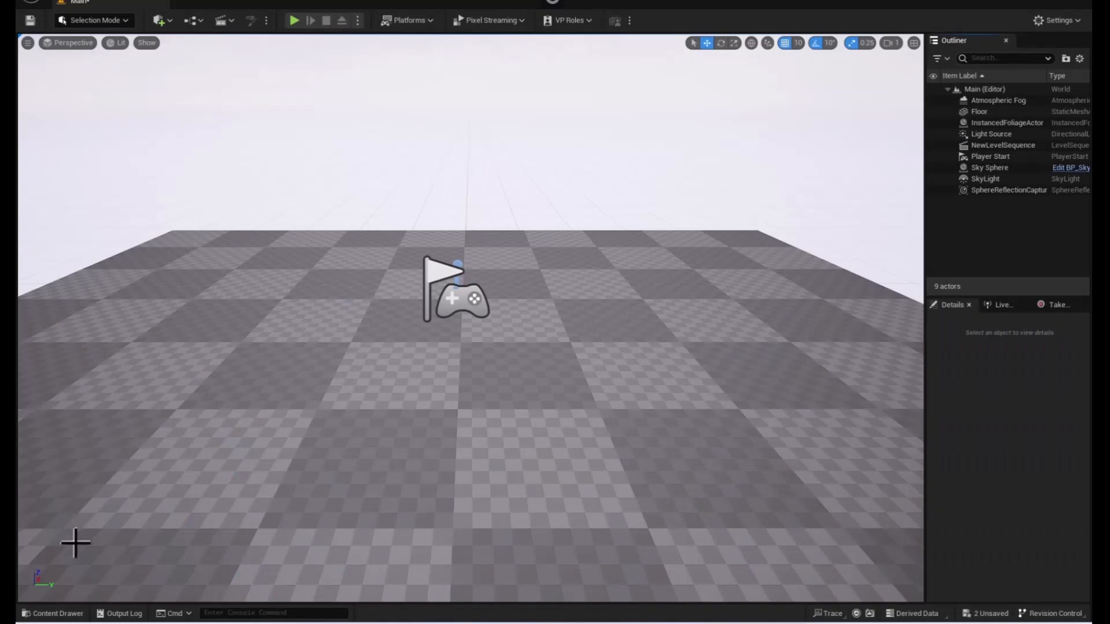
click(65, 612)
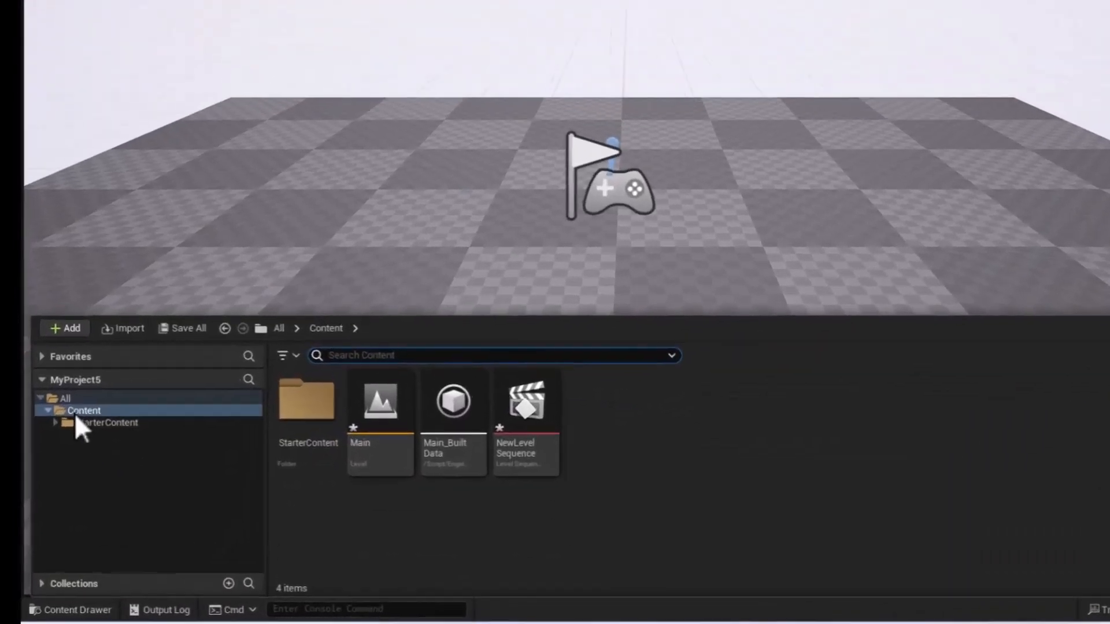
click(75, 414)
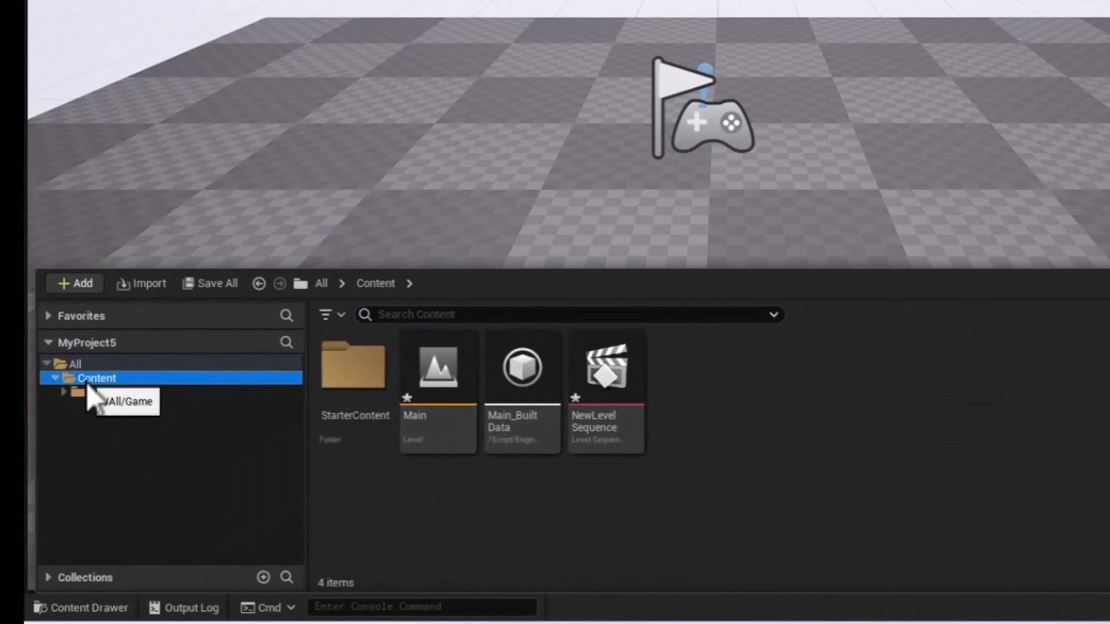
click(735, 415)
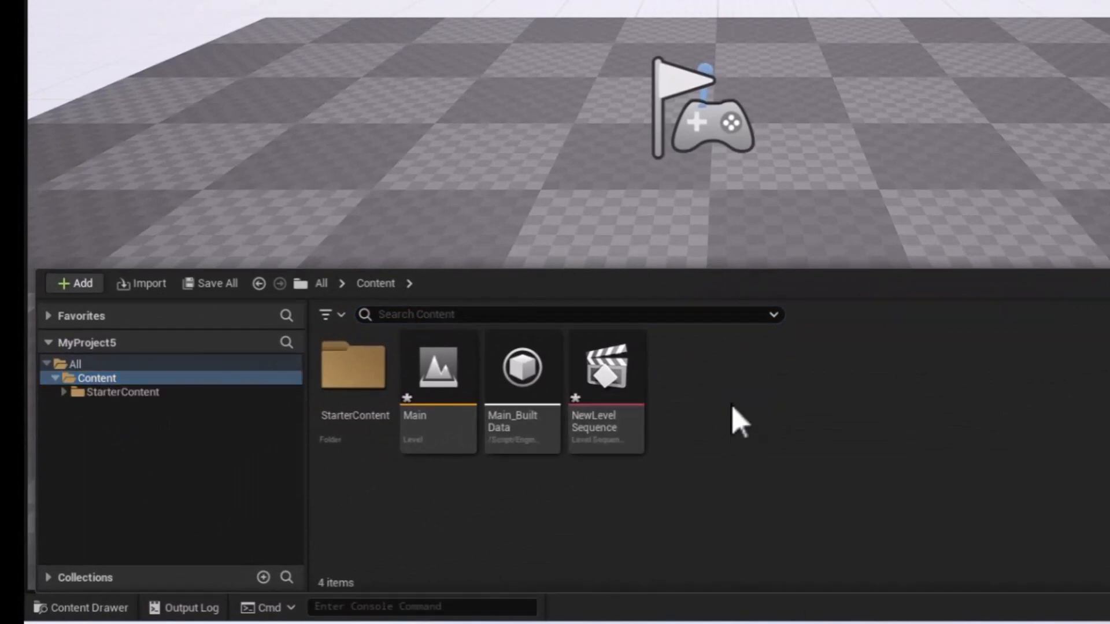
right_click(732, 406)
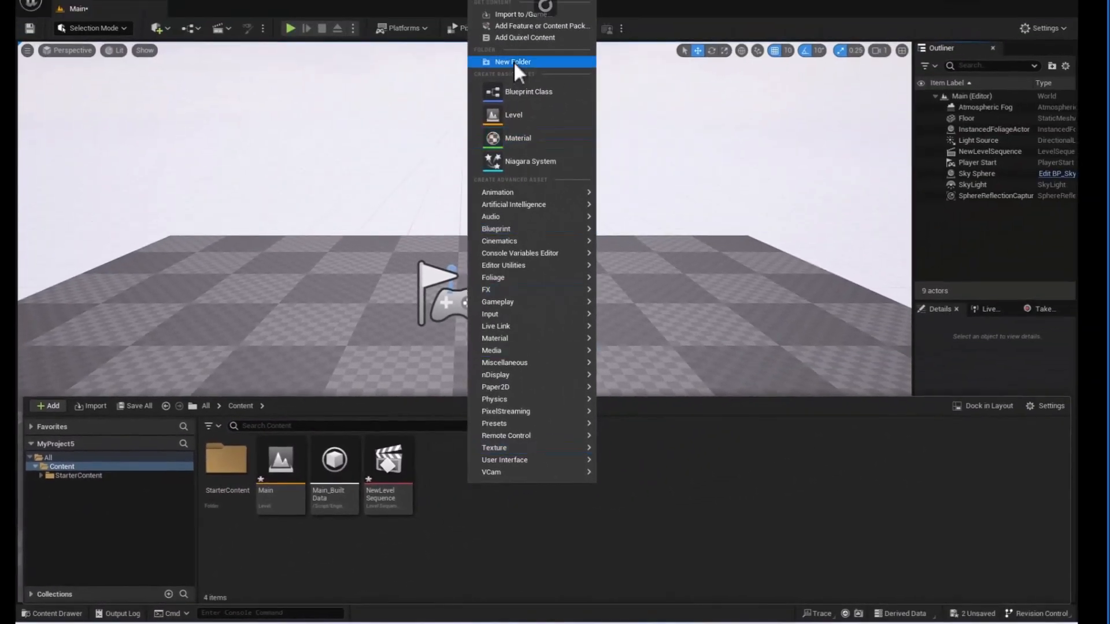
click(514, 61)
text(C)
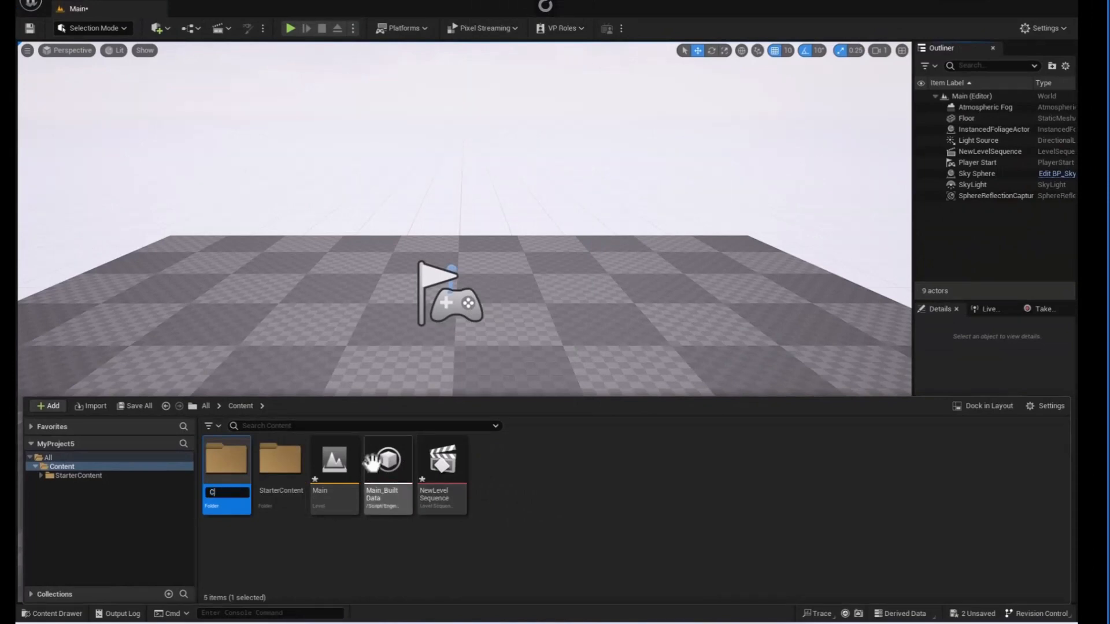
text(ascharacter)
key(Return)
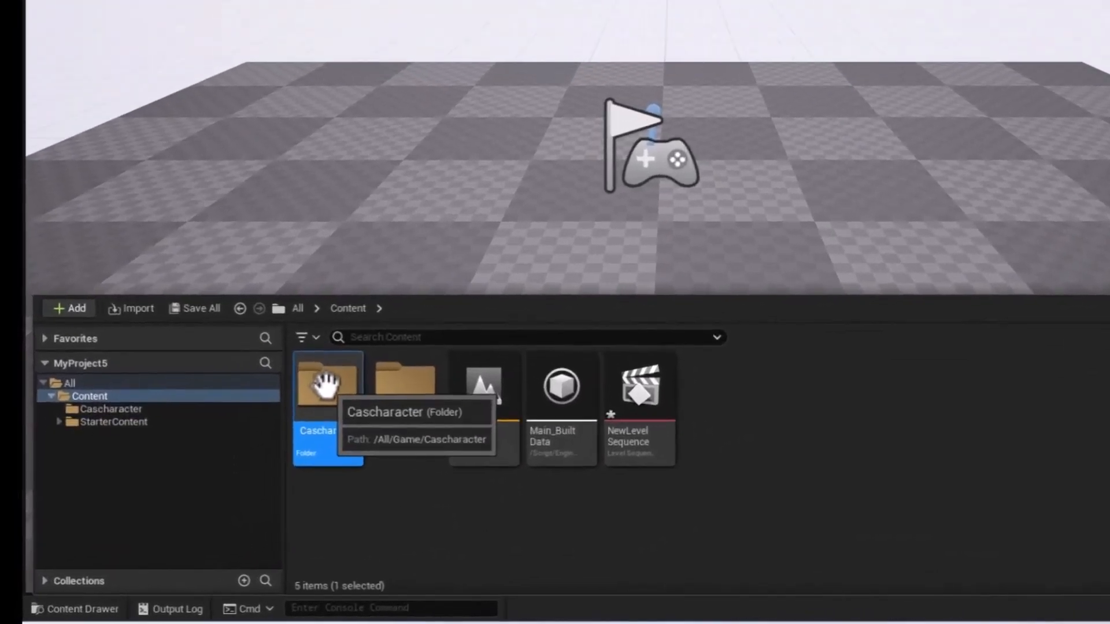
Import Accurig_Export_Mesh from Downloads into the new character folder as a skeletal mesh with animations, using Import All.
double_click(249, 442)
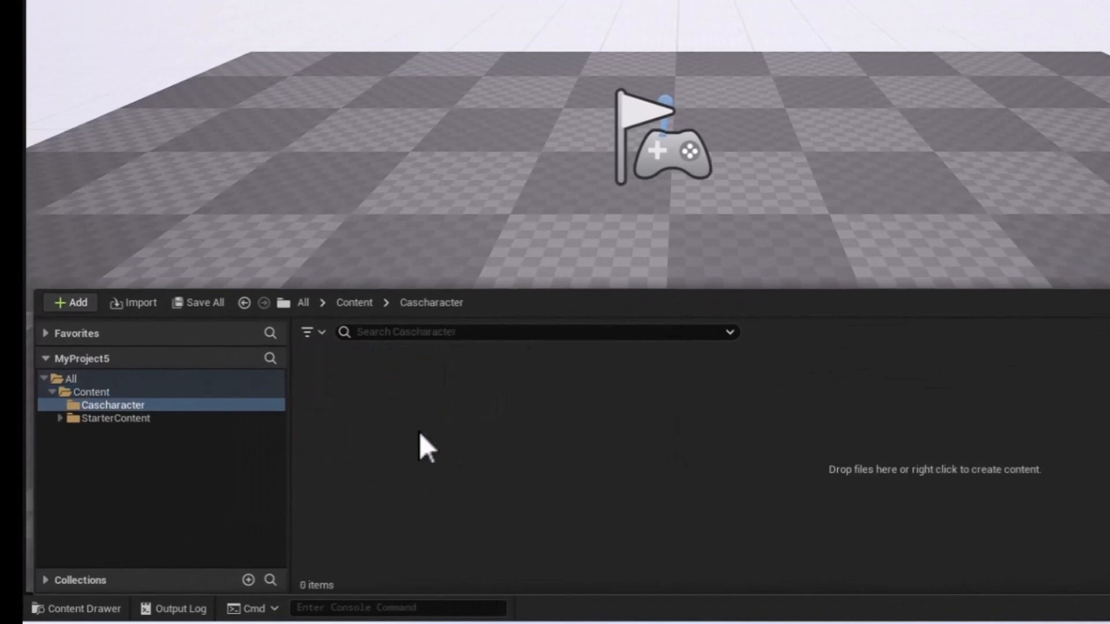
right_click(550, 479)
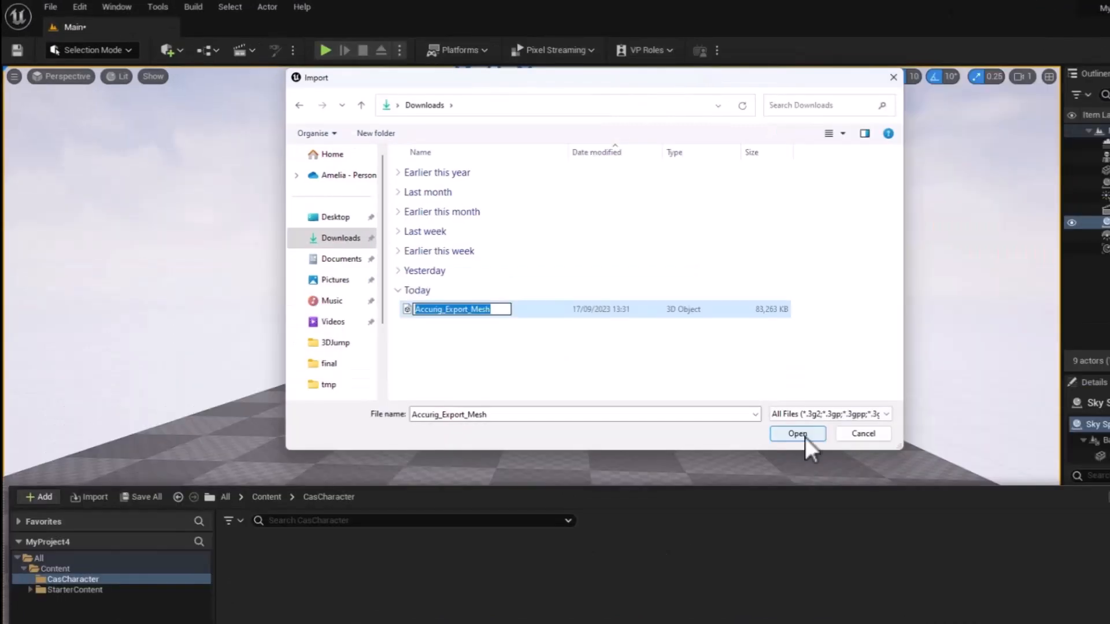
click(705, 383)
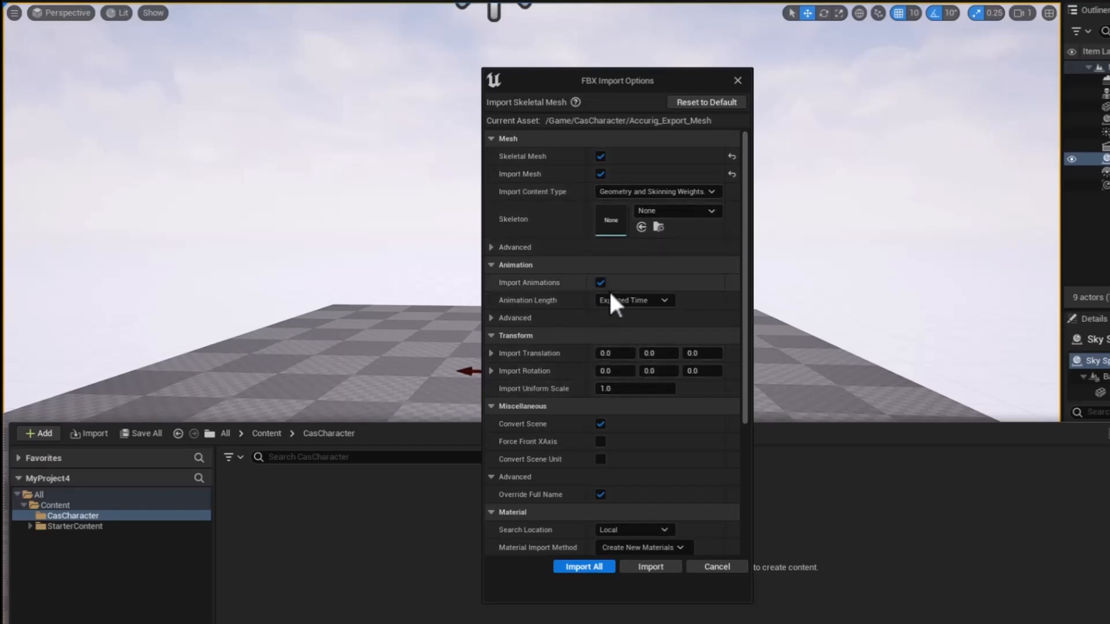
scroll(596, 249, down, 3)
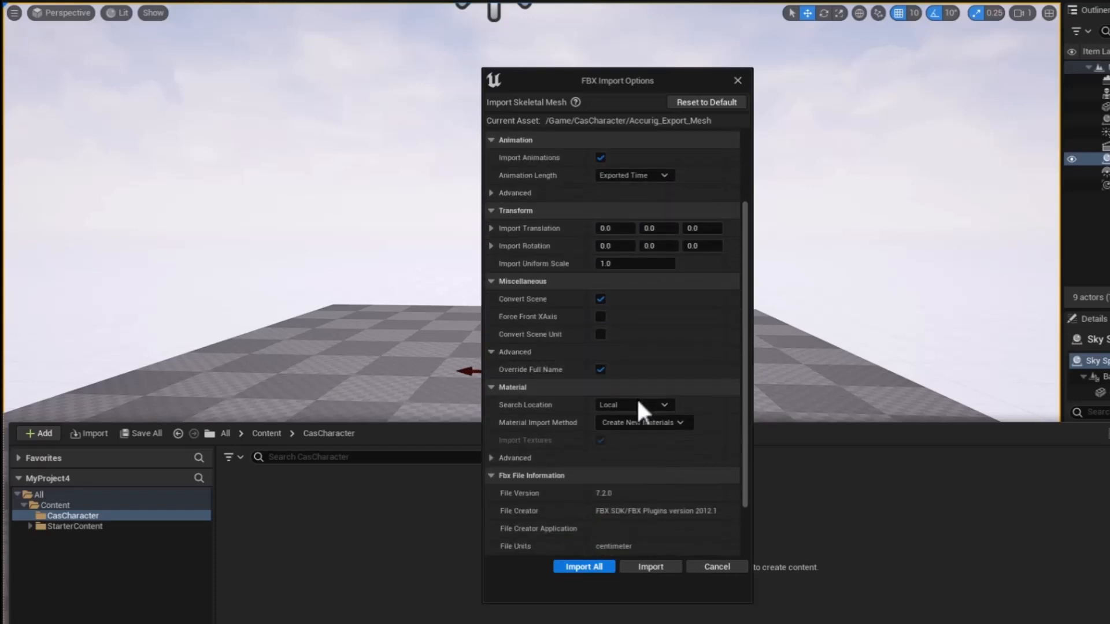
scroll(636, 404, down, 1)
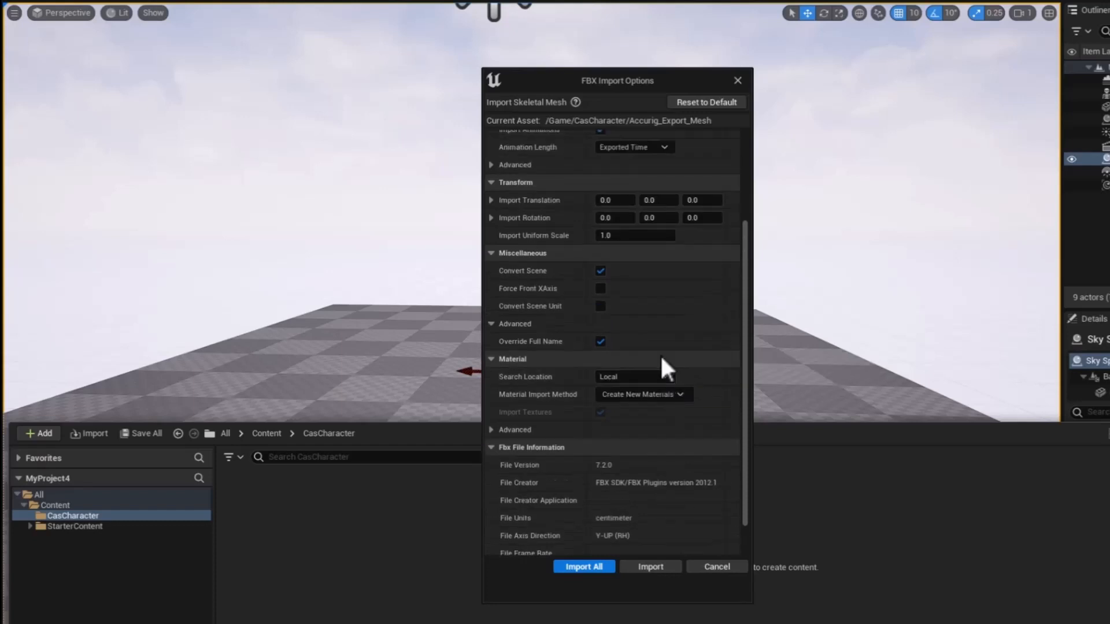
scroll(662, 357, up, 5)
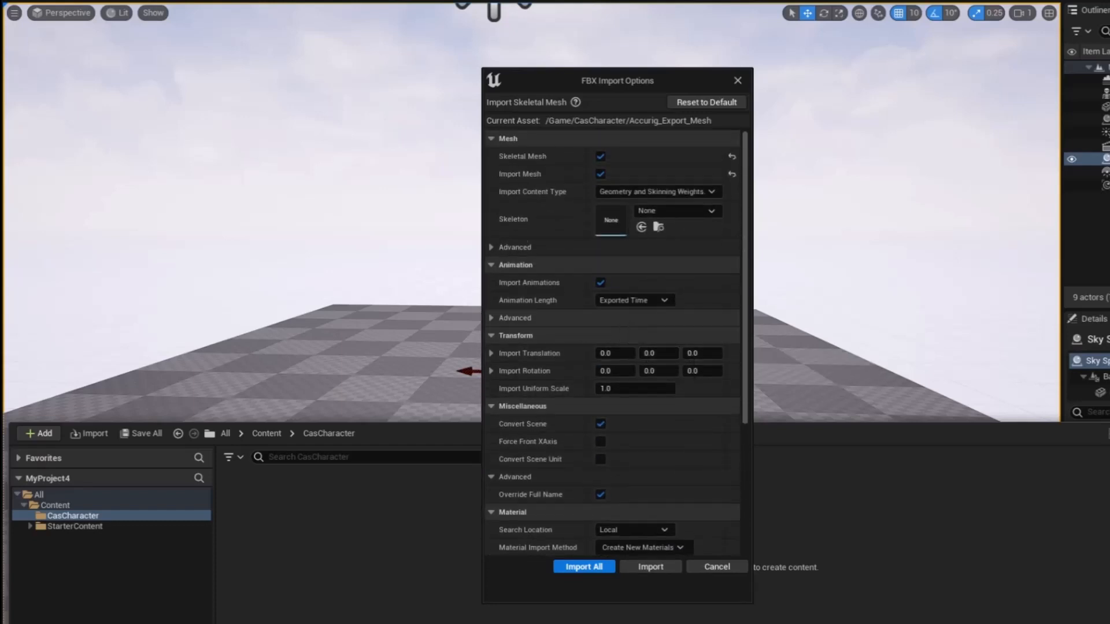
click(593, 568)
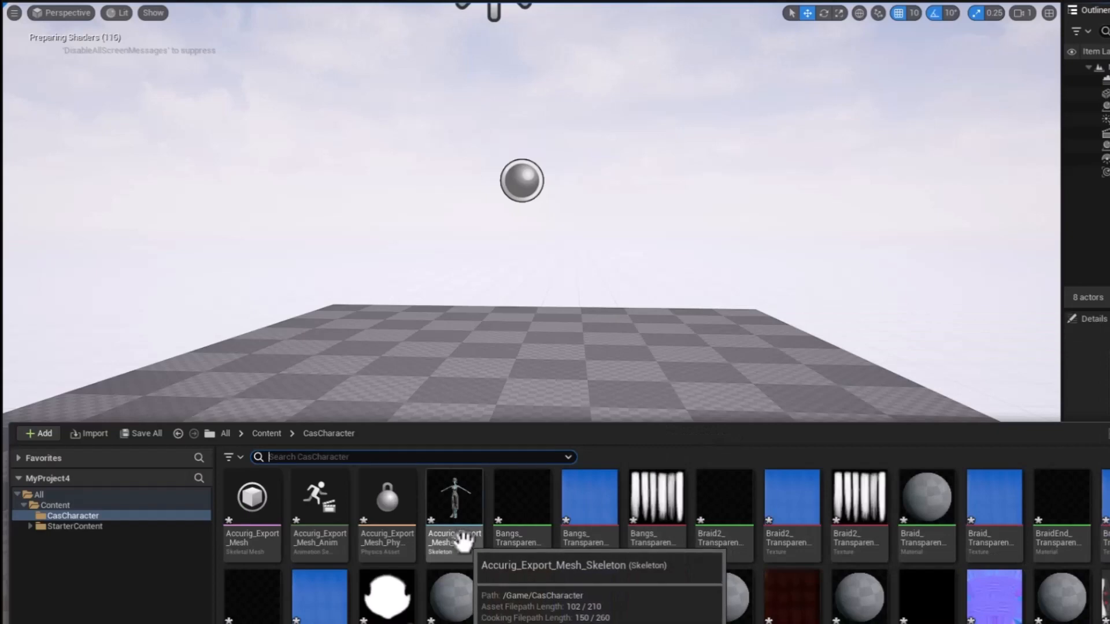
Place the Accurig_Export_Mesh_Skeleton character on the level floor and set its Z rotation to 180°.
drag(458, 540, 542, 420)
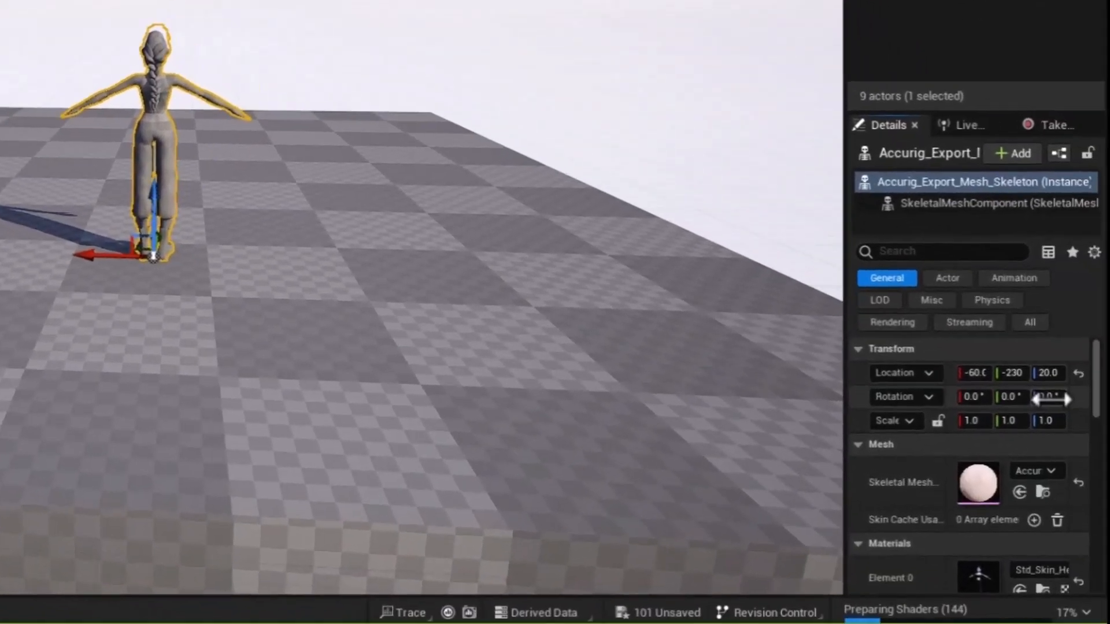
click(1050, 399)
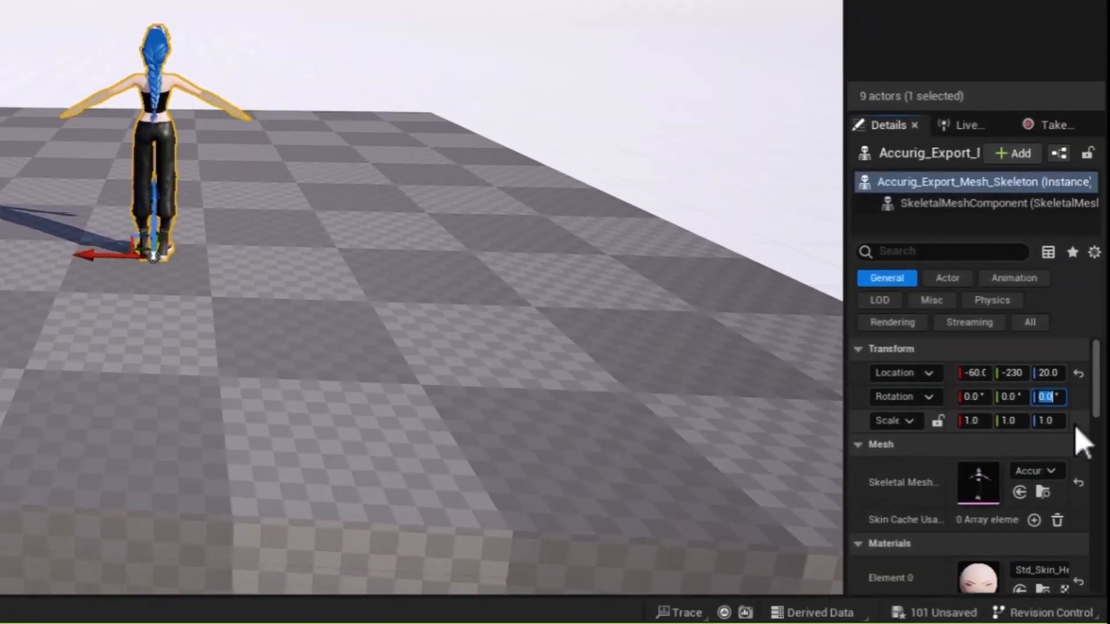
text(180)
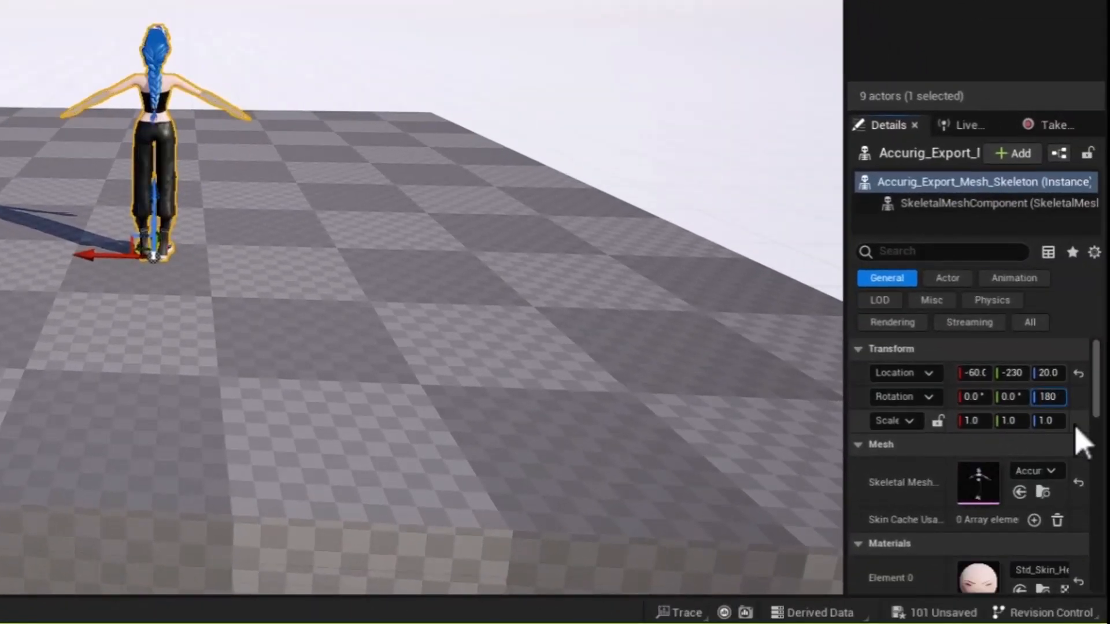
key(Return)
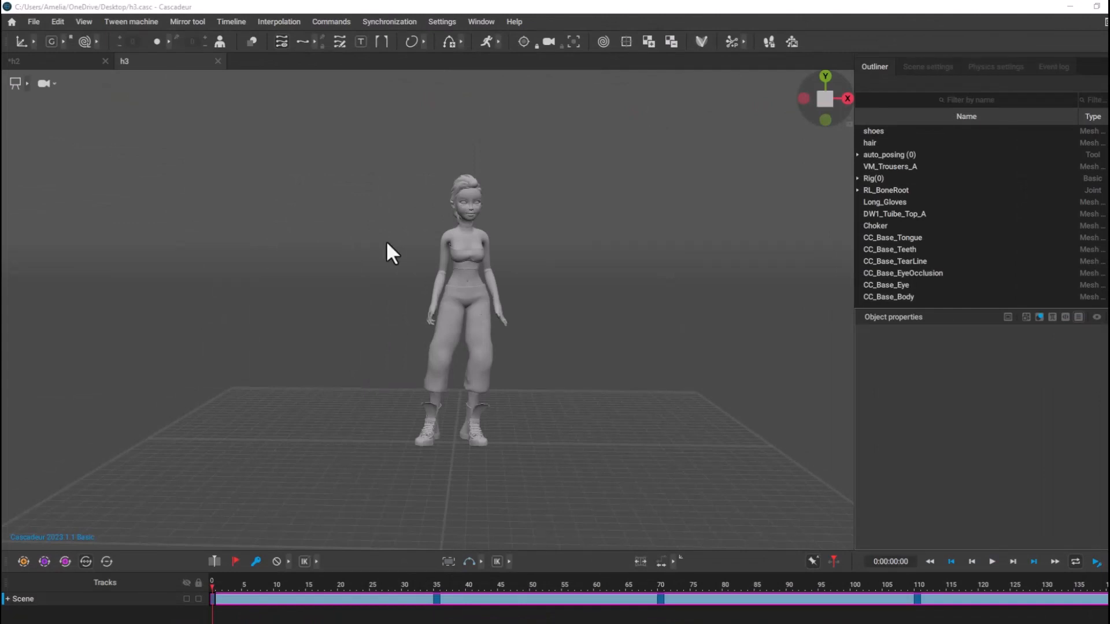
Switch to Cascadeur and export the h3 scene without meshes as an FBX file named Idle_Anim.
click(38, 23)
mouse_move(64, 152)
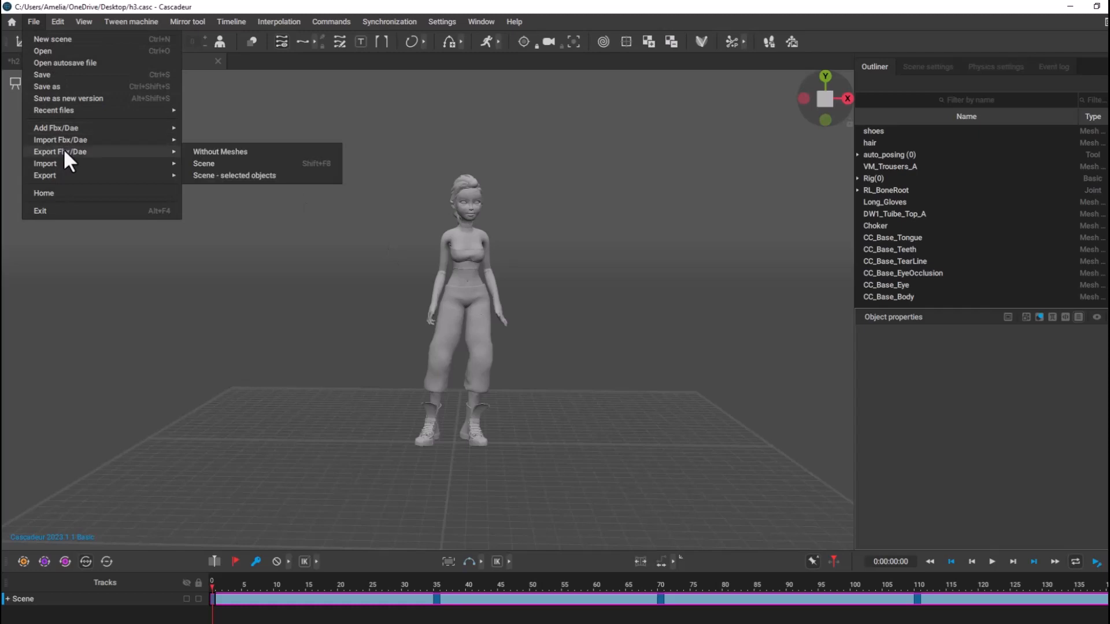
click(246, 151)
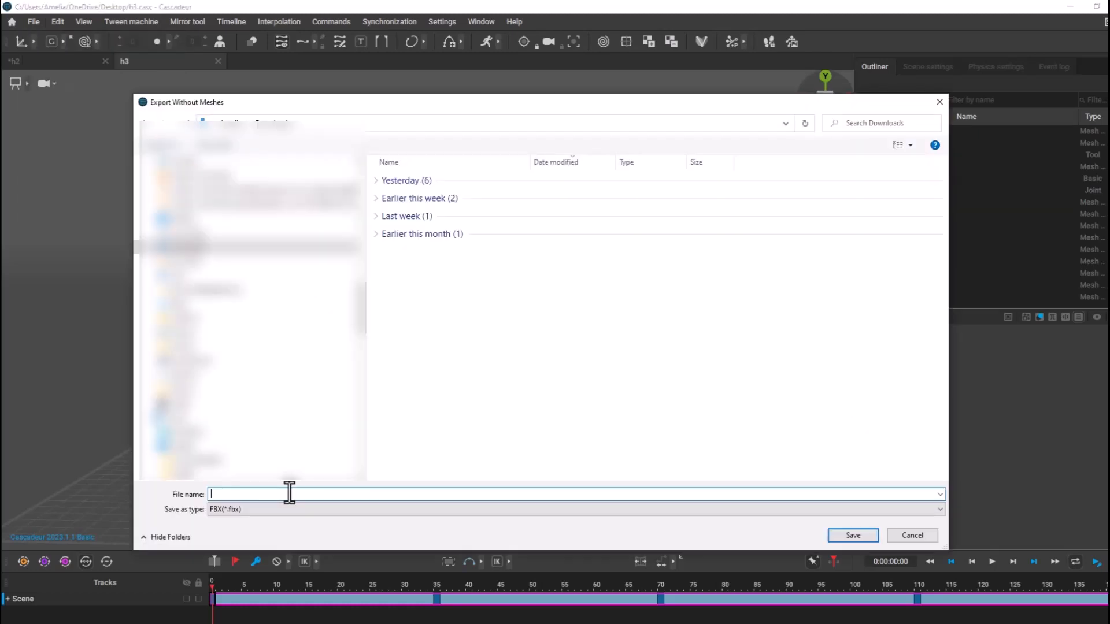
text(Idle_Anim)
click(848, 536)
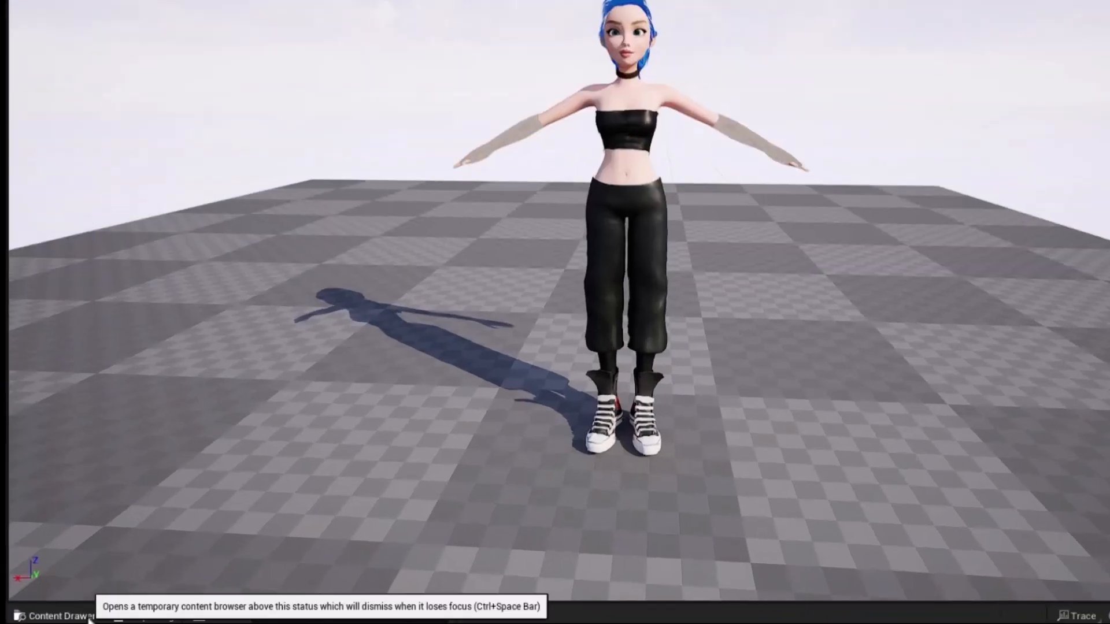
Import Idle_Anim from Downloads into the CasCharacter folder using Accurig_Export_Mesh_Skeleton and Import All, and locate the imported animation among the assets.
click(89, 620)
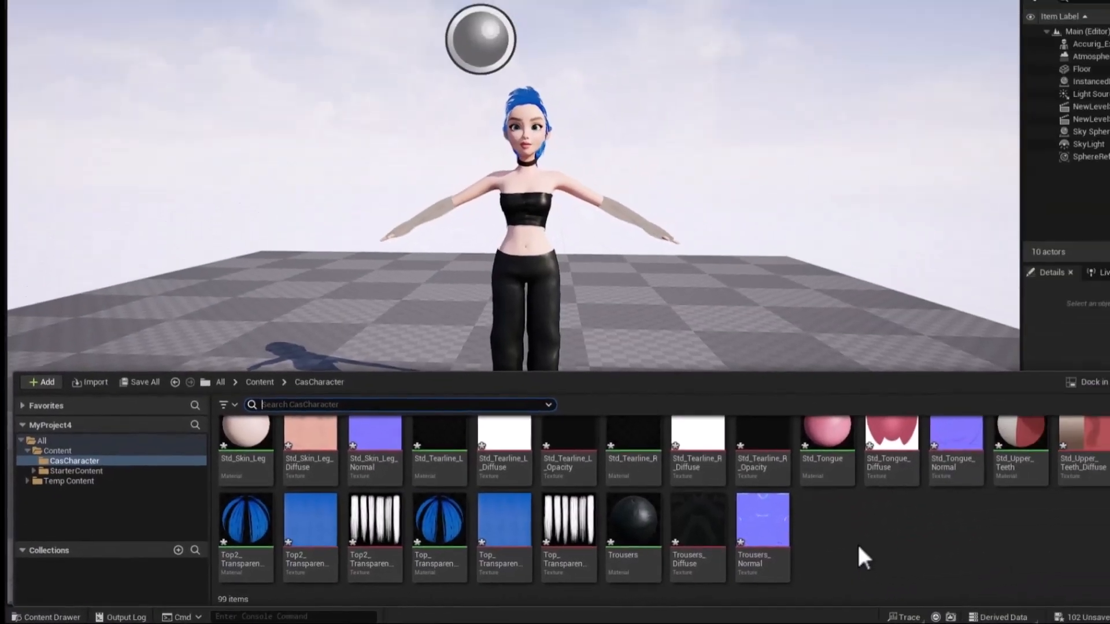
right_click(799, 552)
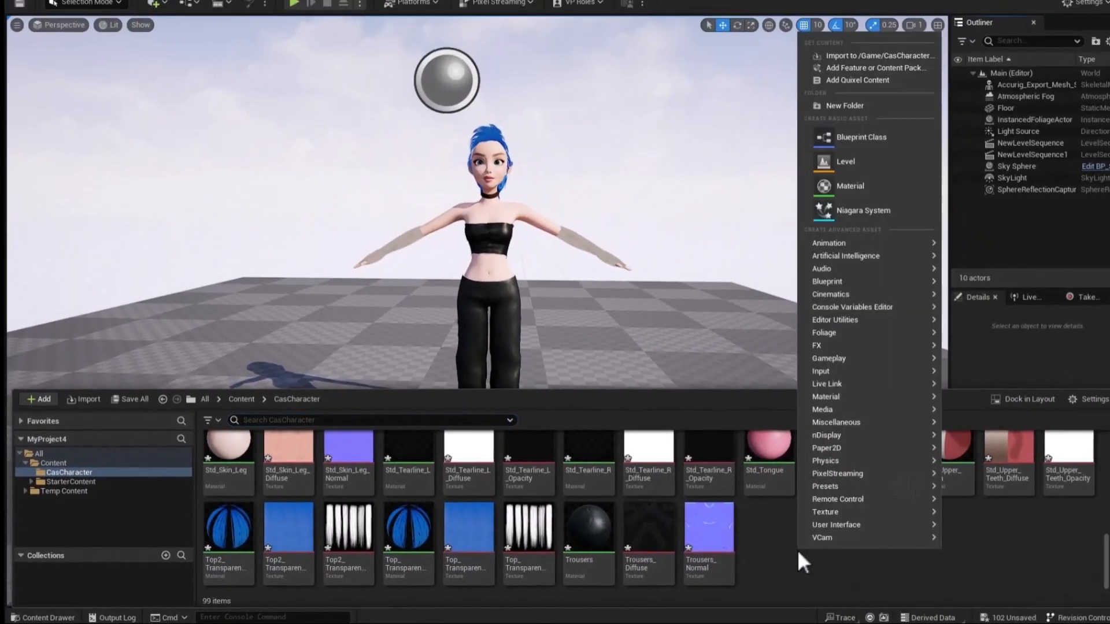
click(904, 55)
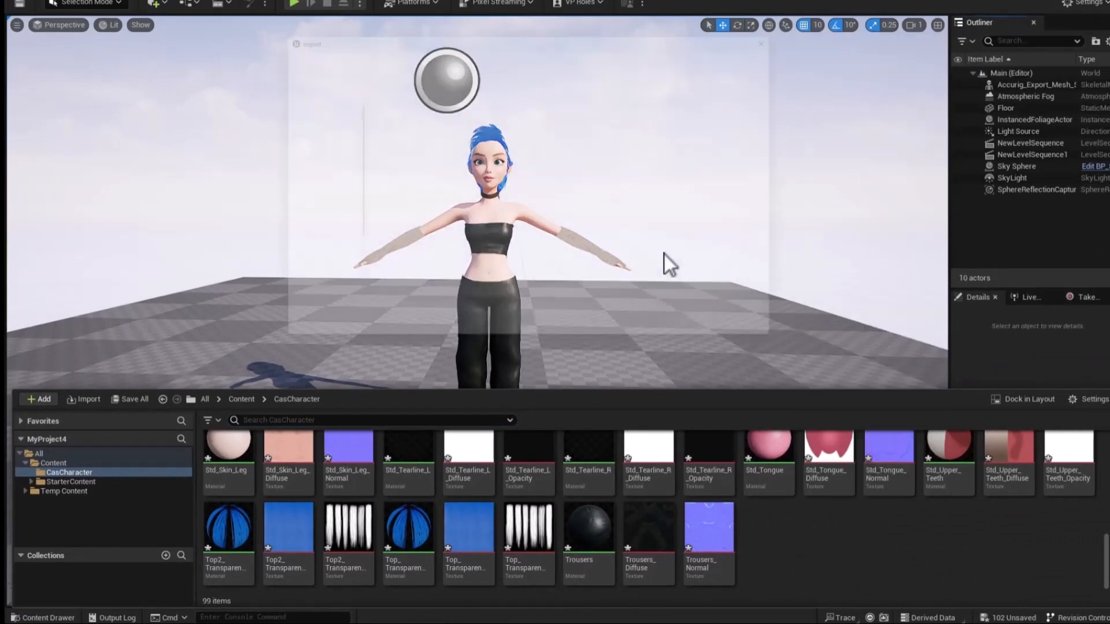
click(382, 273)
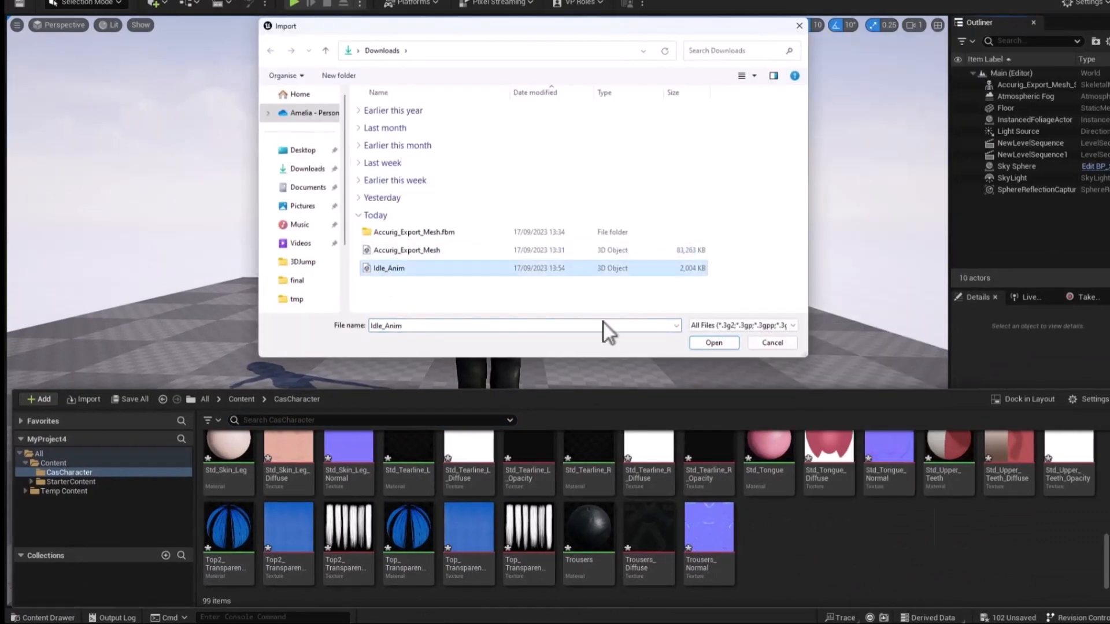
click(714, 343)
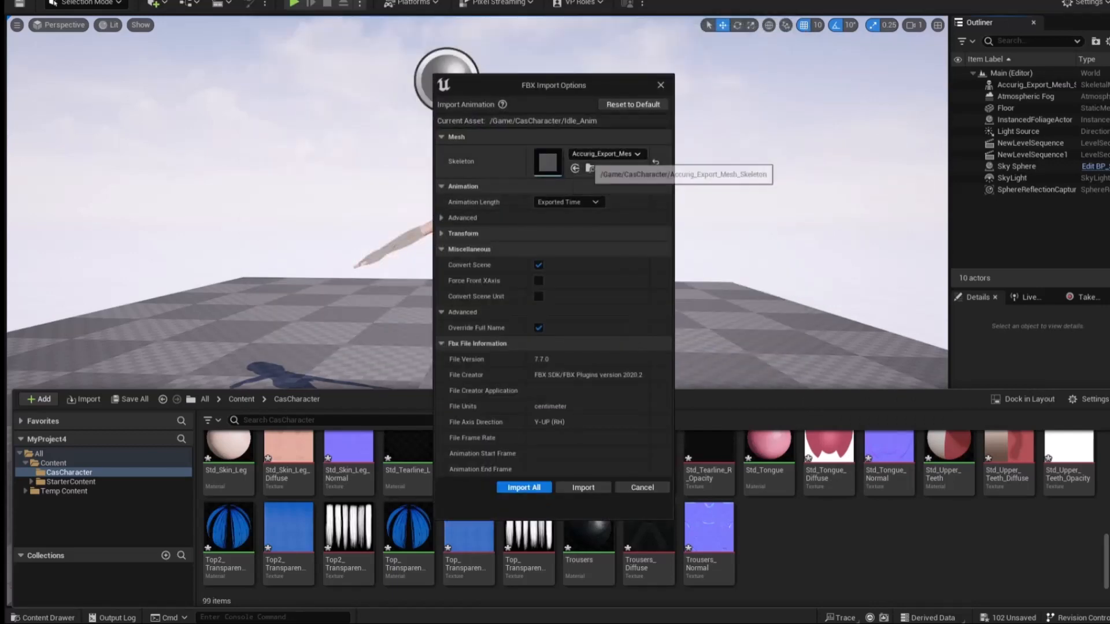
click(605, 154)
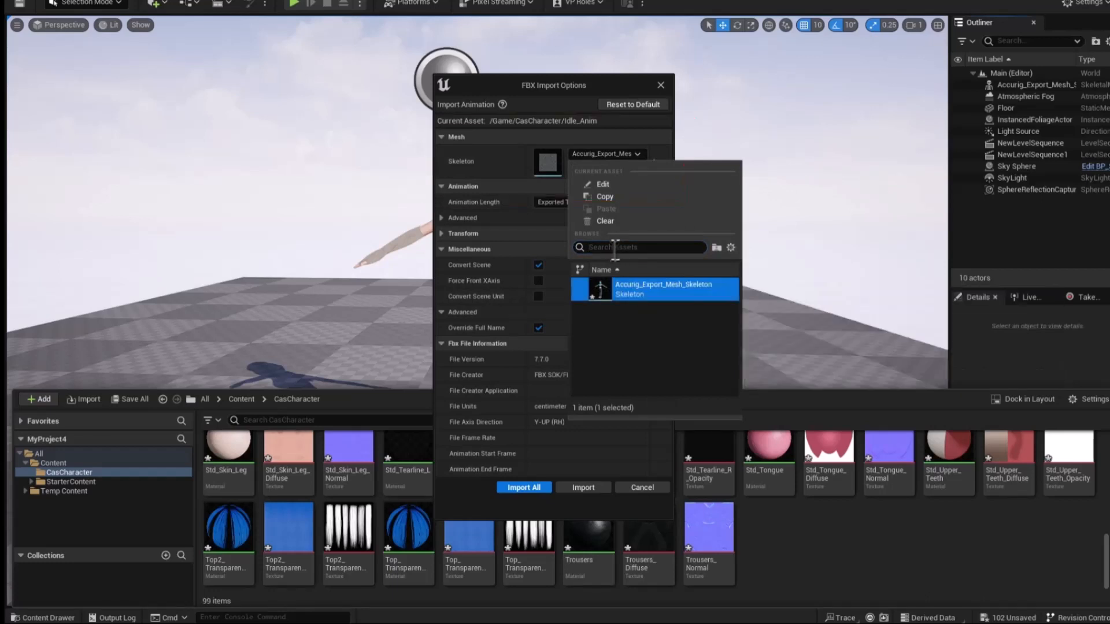
click(519, 172)
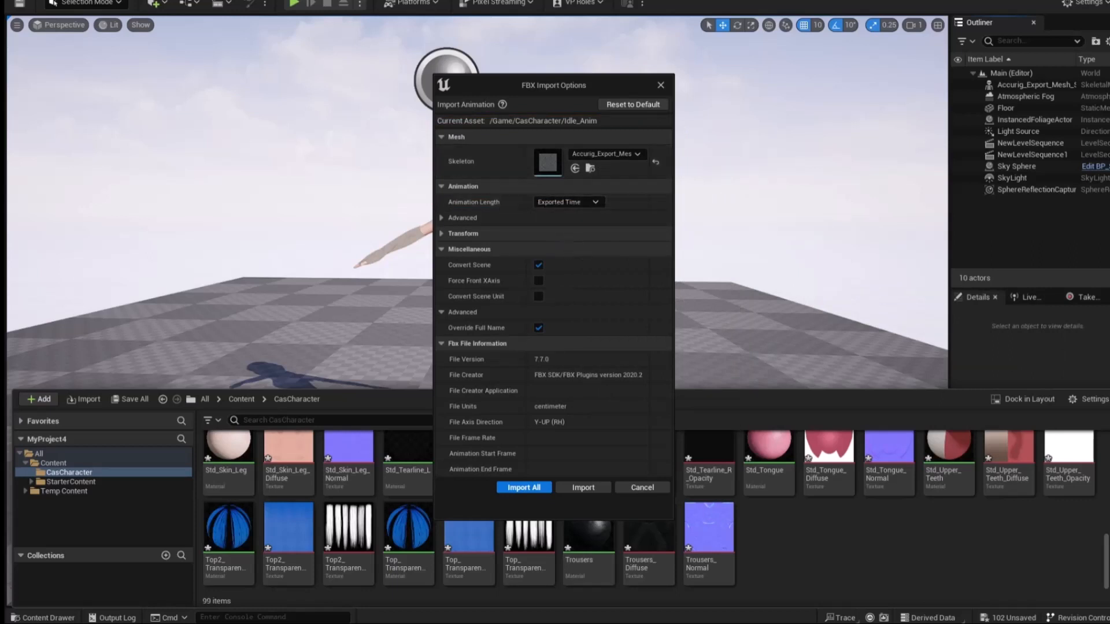
click(524, 487)
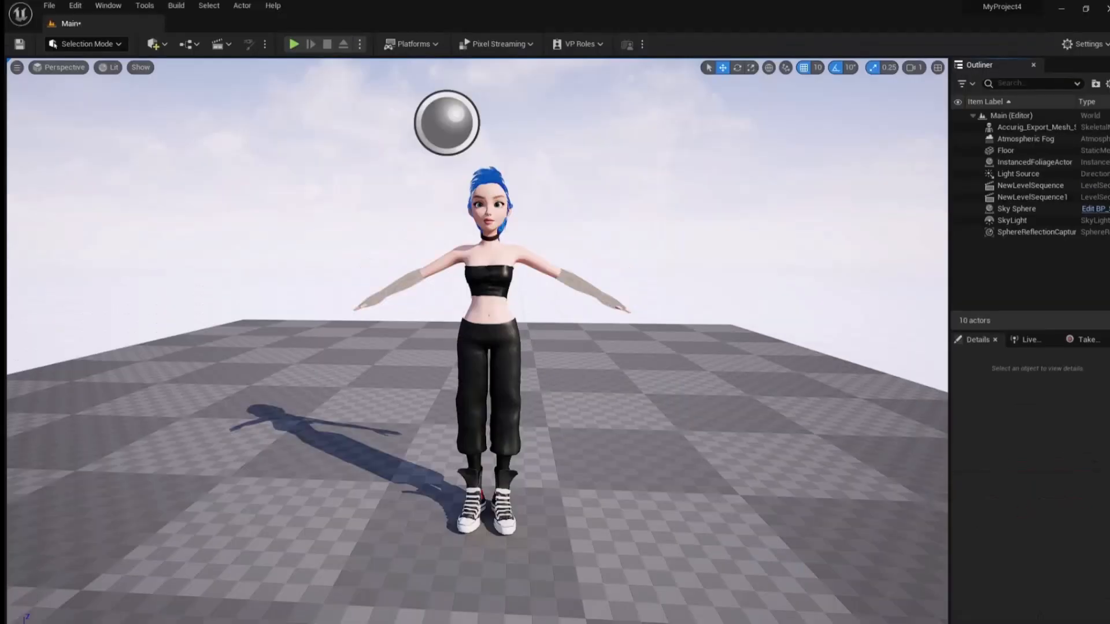
key(ctrl+space)
scroll(702, 604, up, 7)
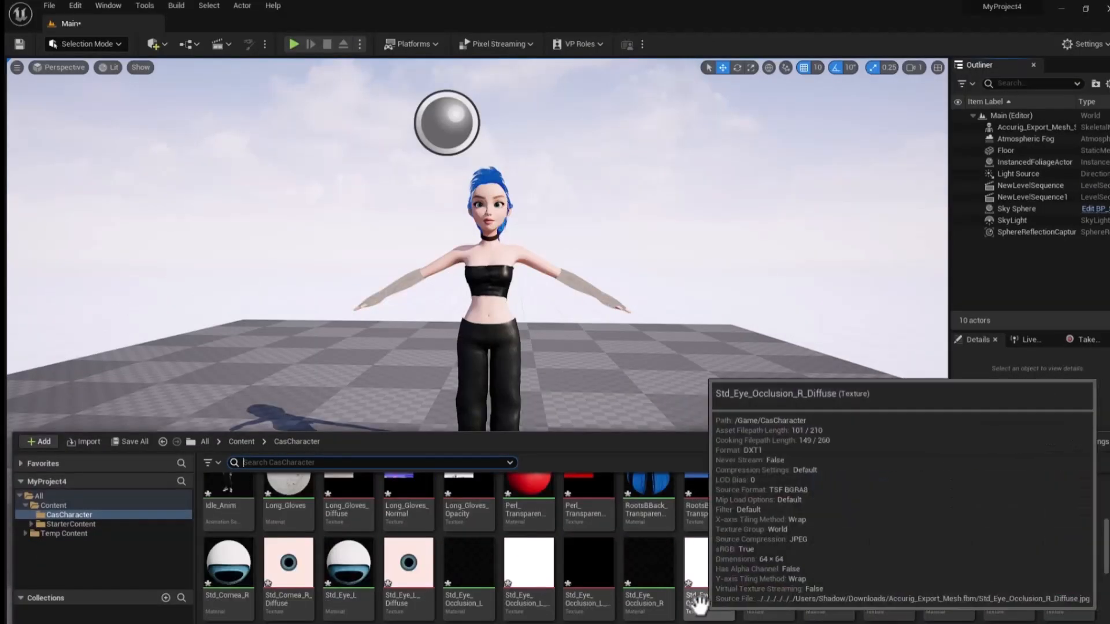
scroll(700, 604, up, 2)
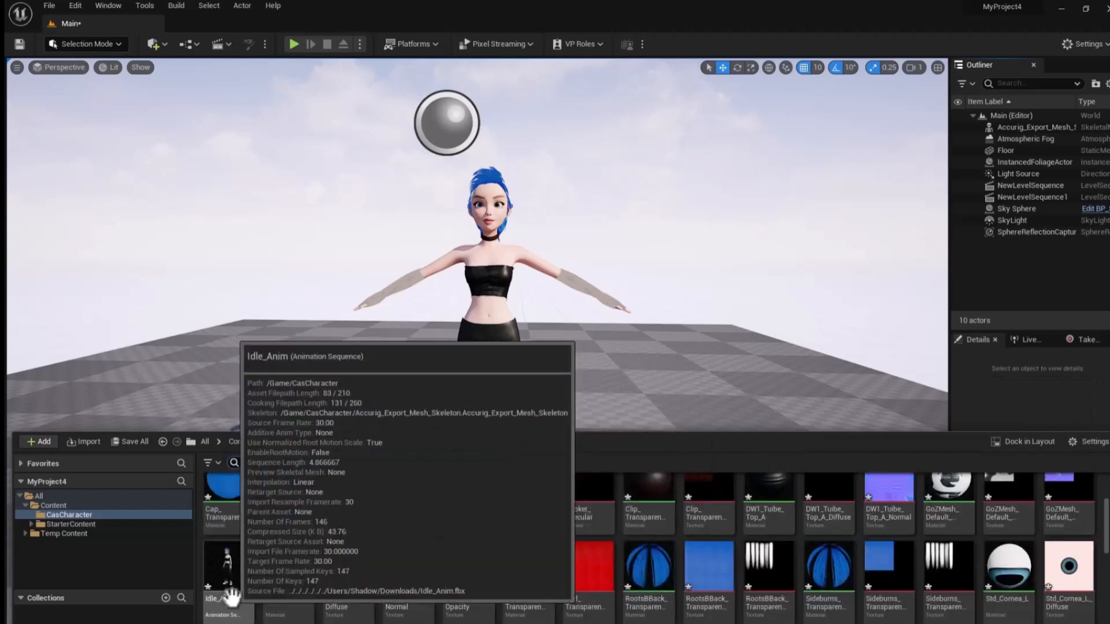
key(ctrl+space)
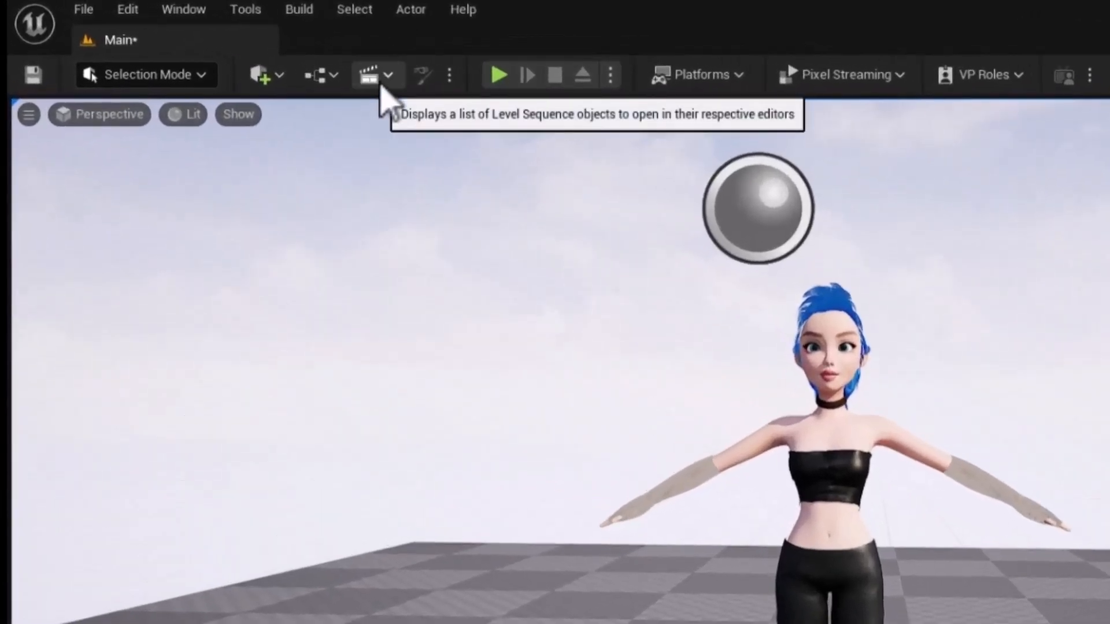
Add a new level sequence to the level and save it in the Content folder as NewLevelSequence2.
click(380, 86)
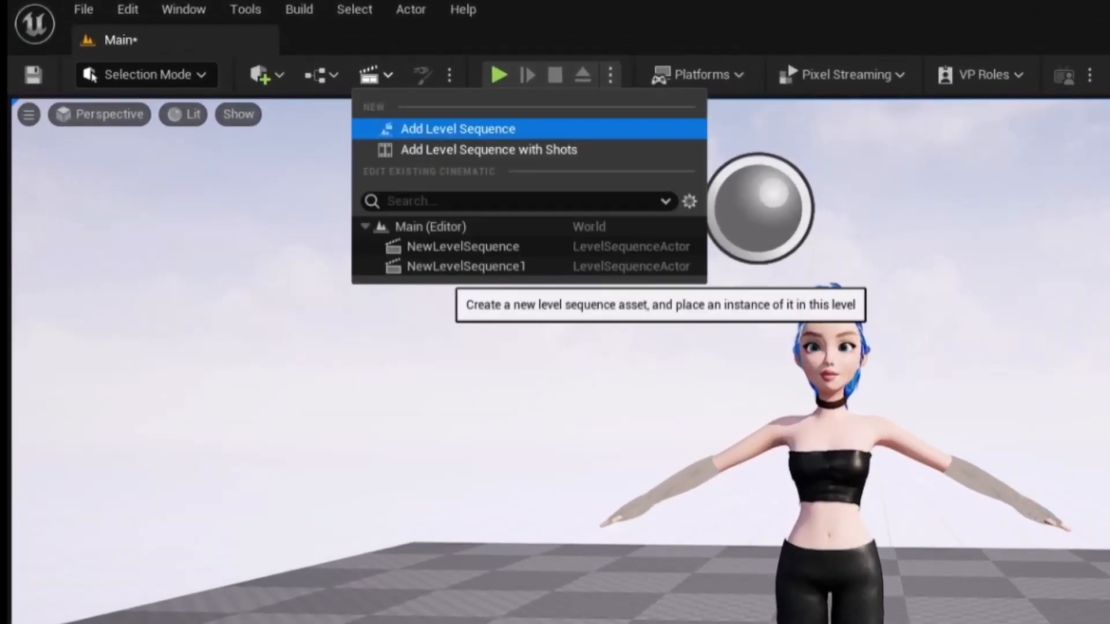
click(455, 127)
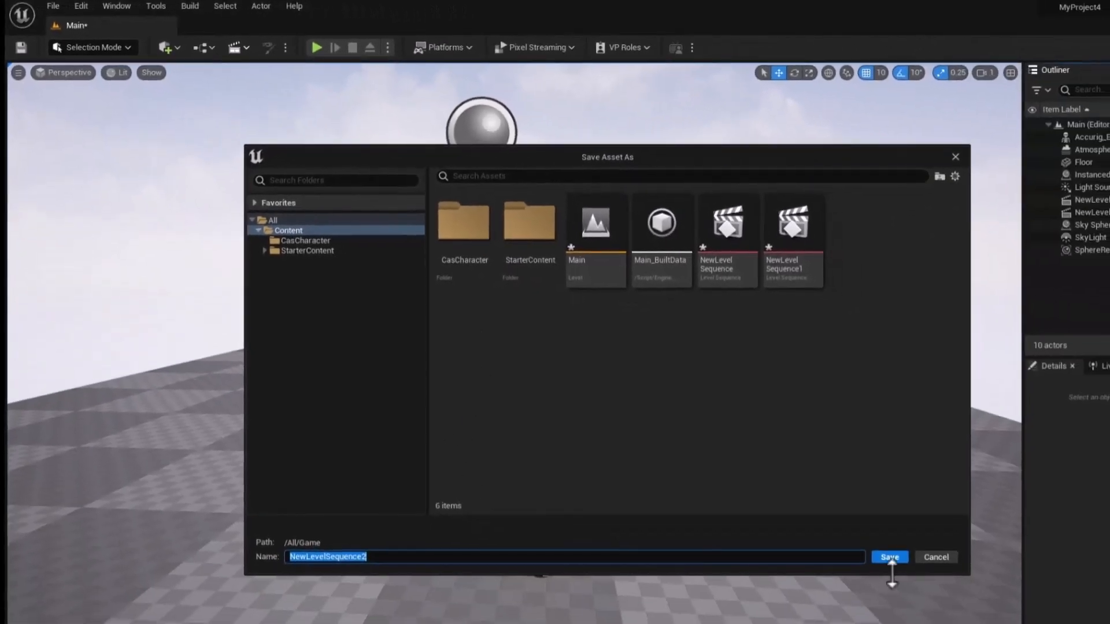
click(890, 557)
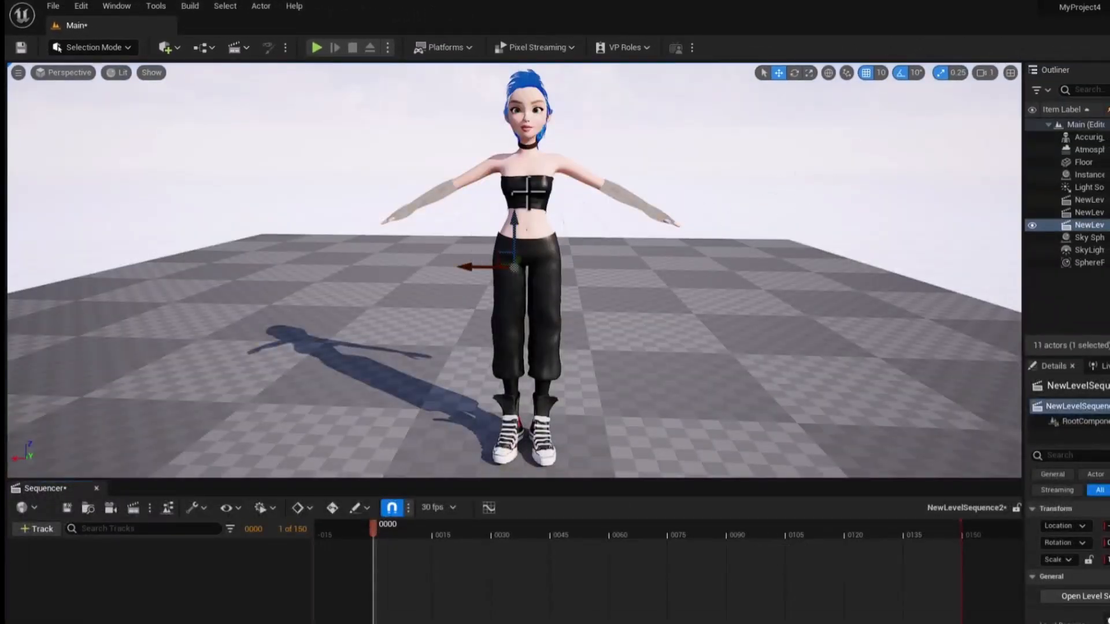
Add the Accurig_Export_Mesh_Skeleton character to the level sequence and assign Idle_Anim to its Animation track.
click(529, 193)
click(1090, 140)
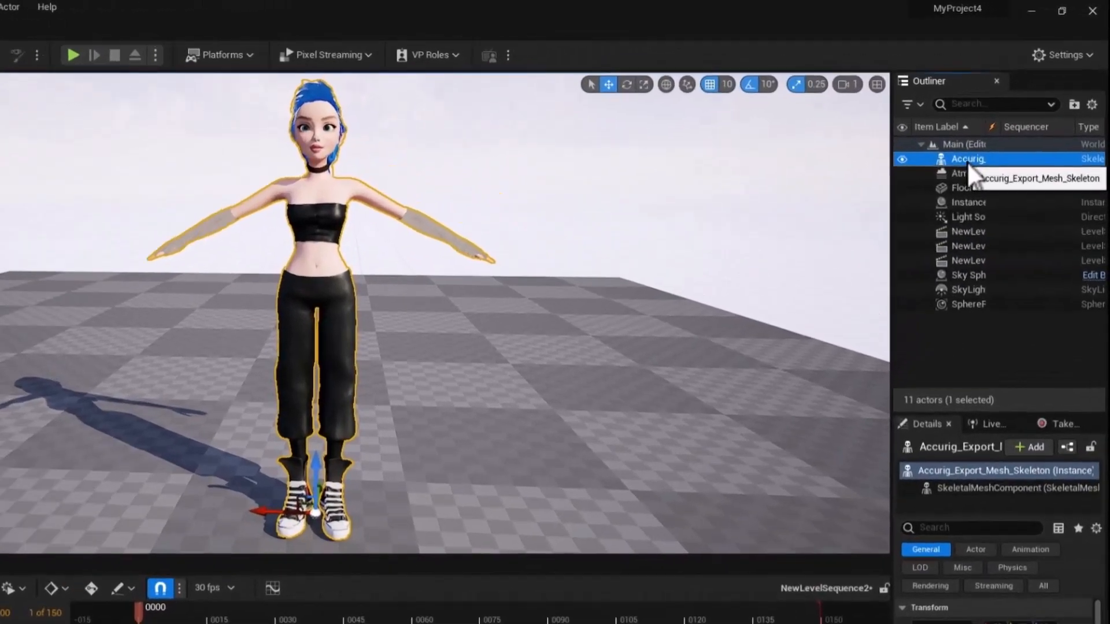
drag(972, 174, 53, 559)
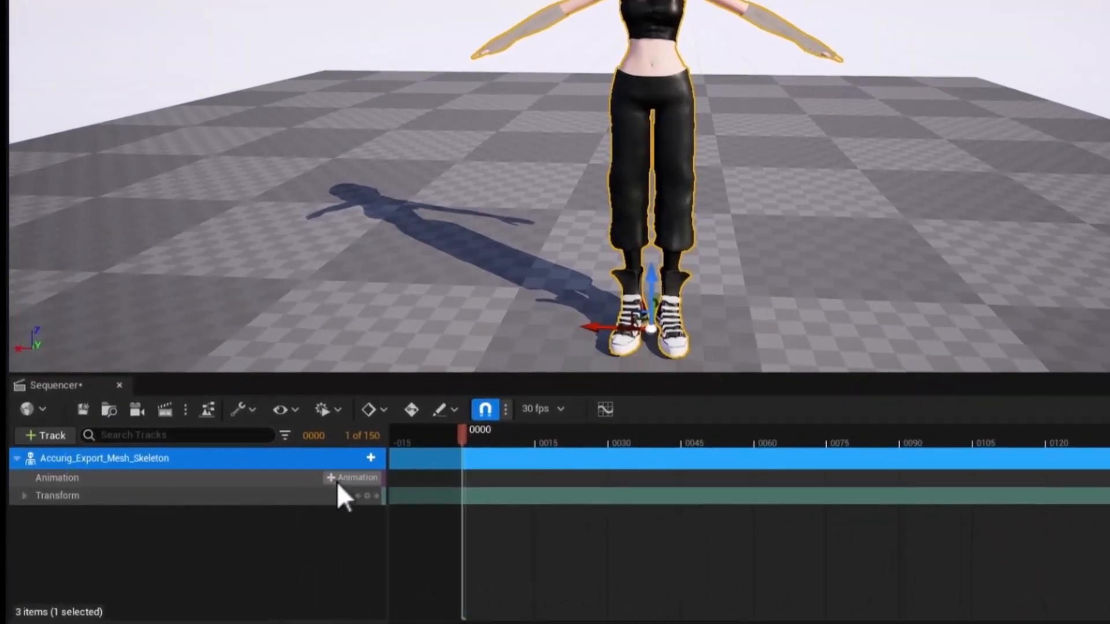
click(336, 477)
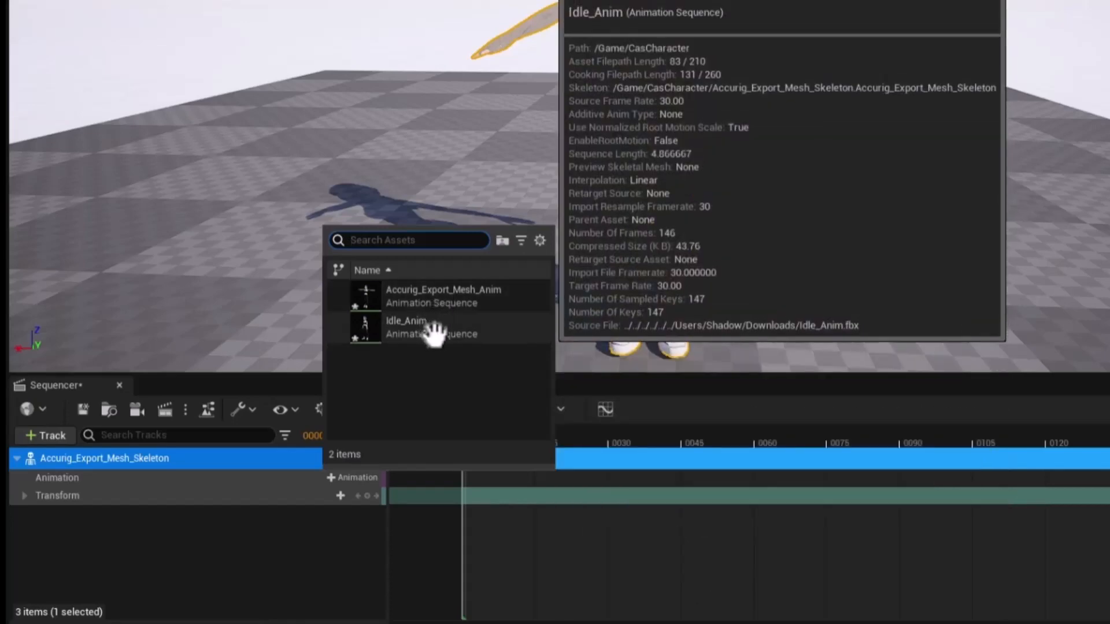
click(433, 330)
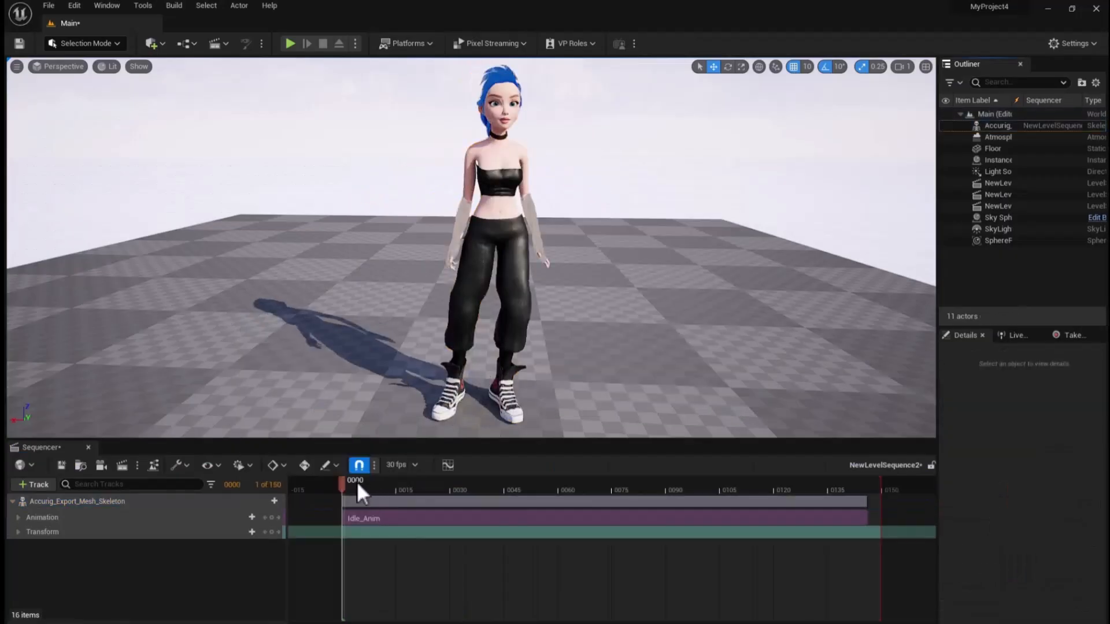
Shorten the sequence's playback range to 146 frames so it ends with the Idle_Anim clip, and play the animation.
key(space)
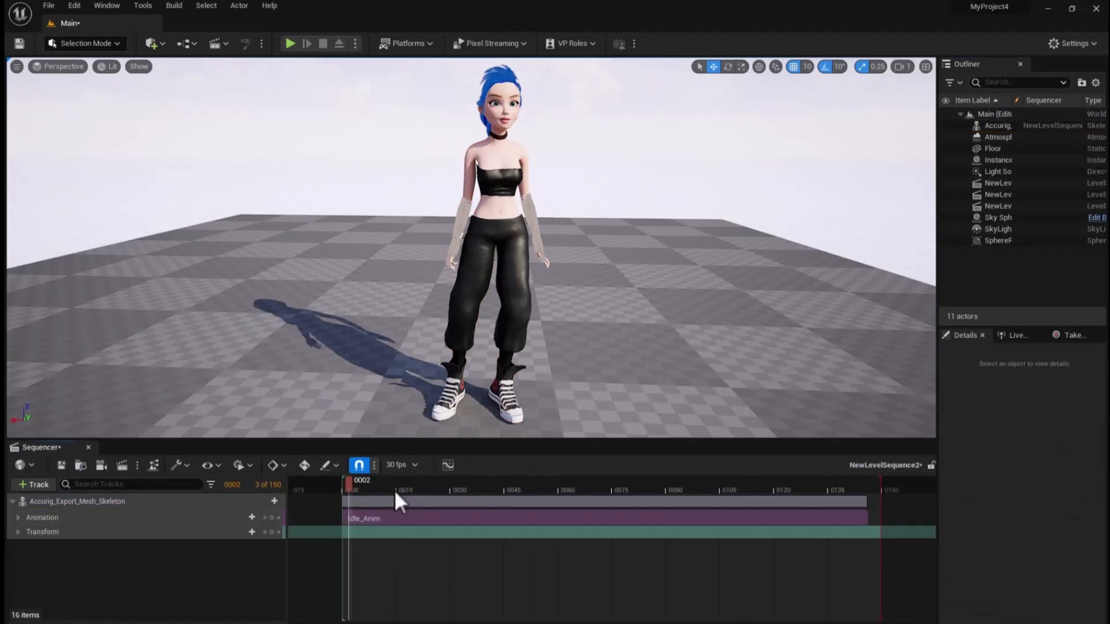
drag(881, 481, 895, 482)
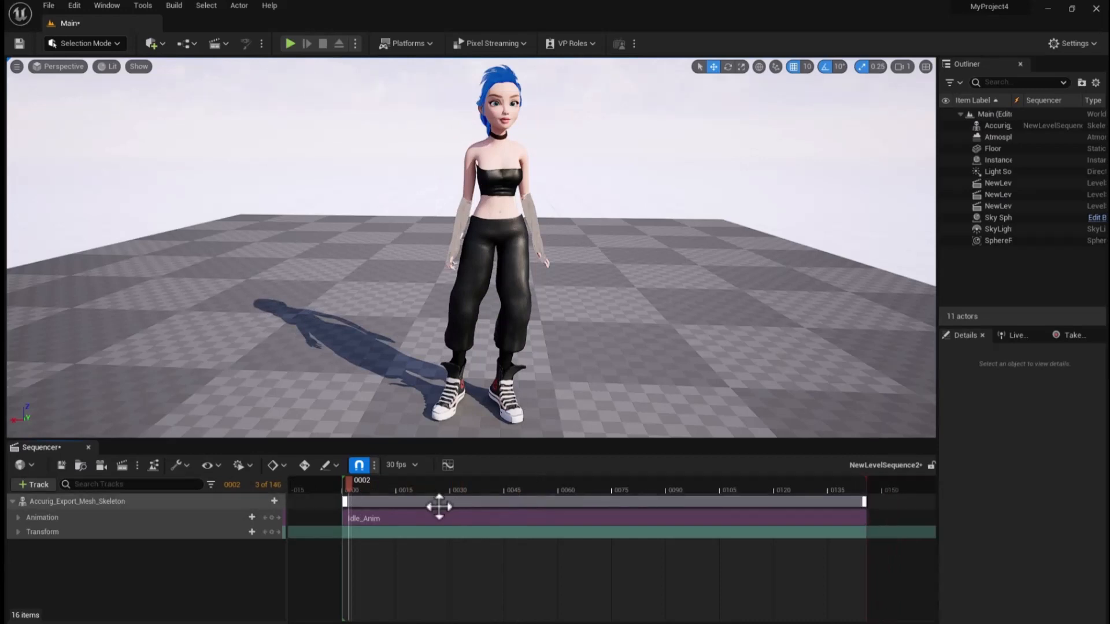
key(space)
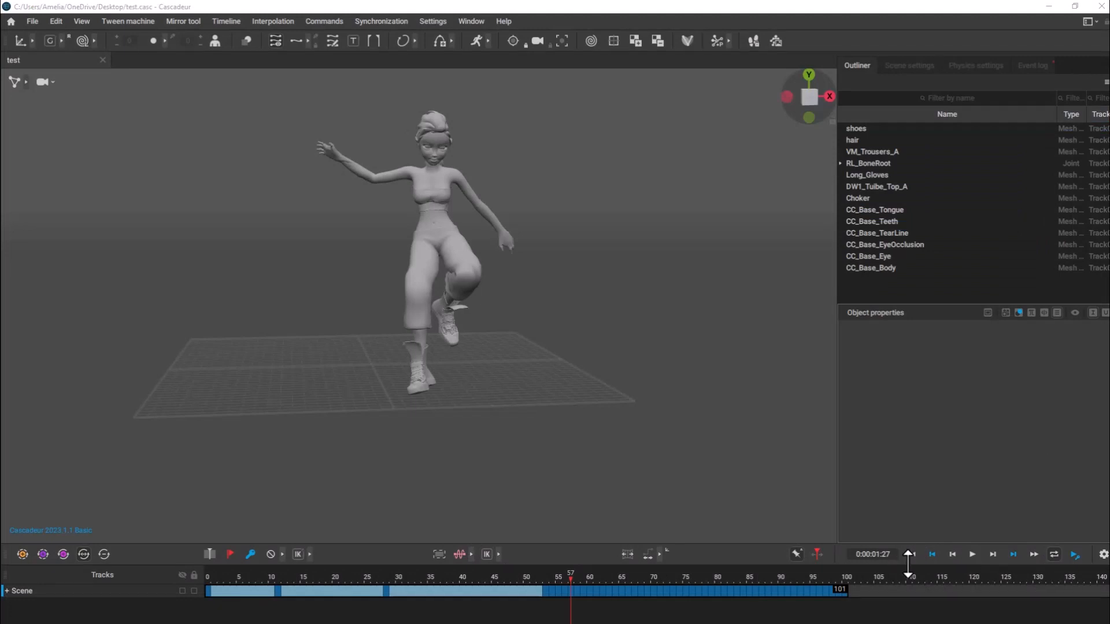
Switch to Cascadeur and review the test scene's animation by playing it and scrubbing along the timeline.
click(974, 554)
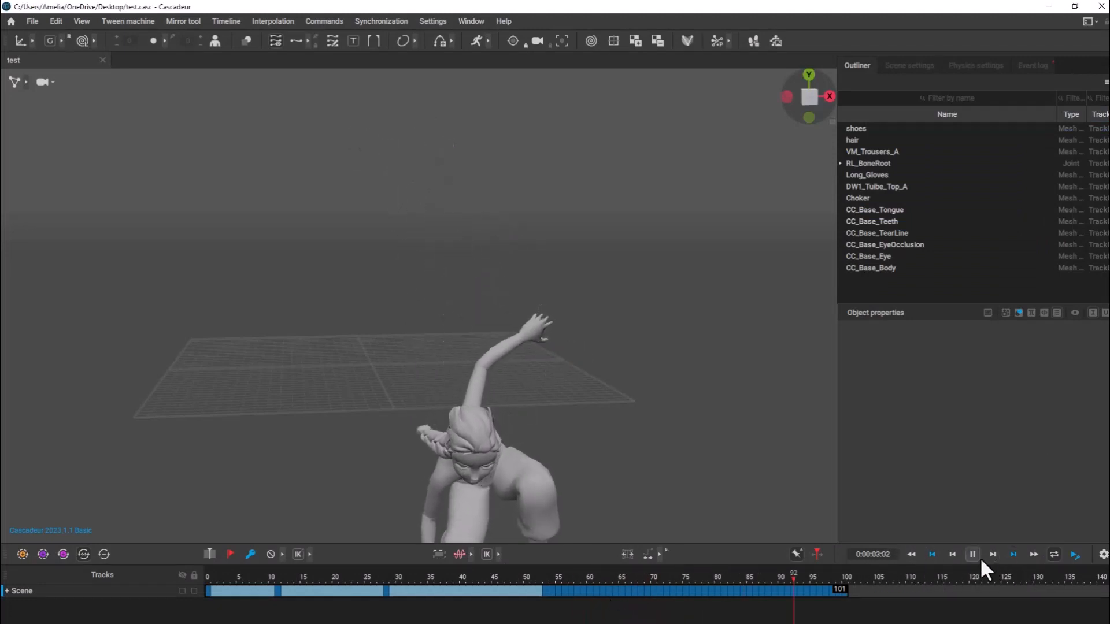
drag(901, 574, 387, 598)
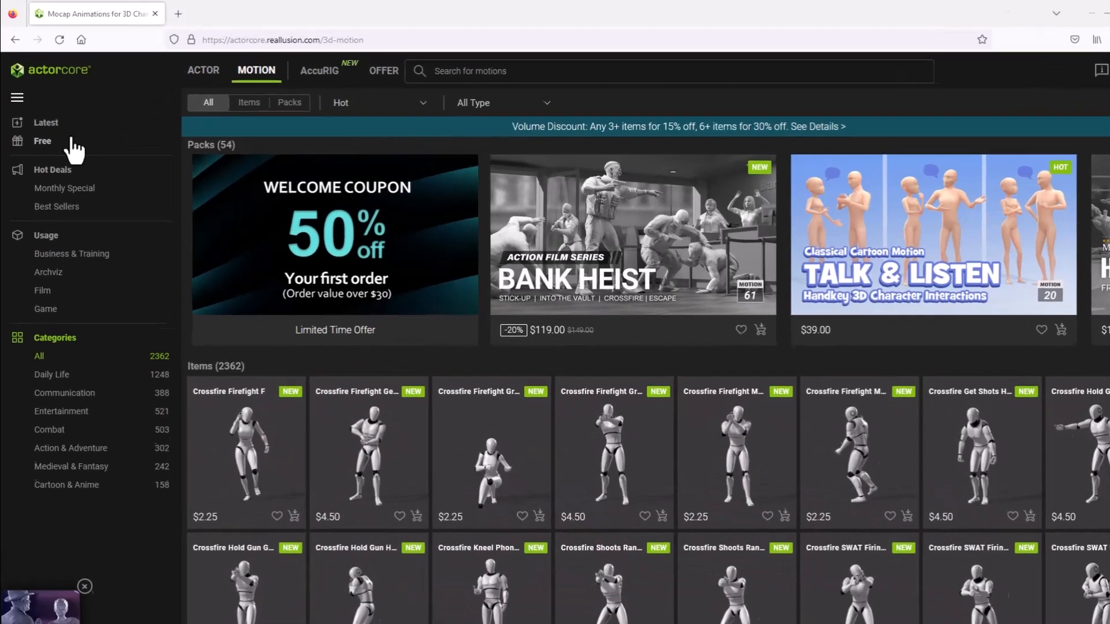
Switch to the ActorCore website, check out the free Catwalk motion through the cart and open the inventory.
click(39, 135)
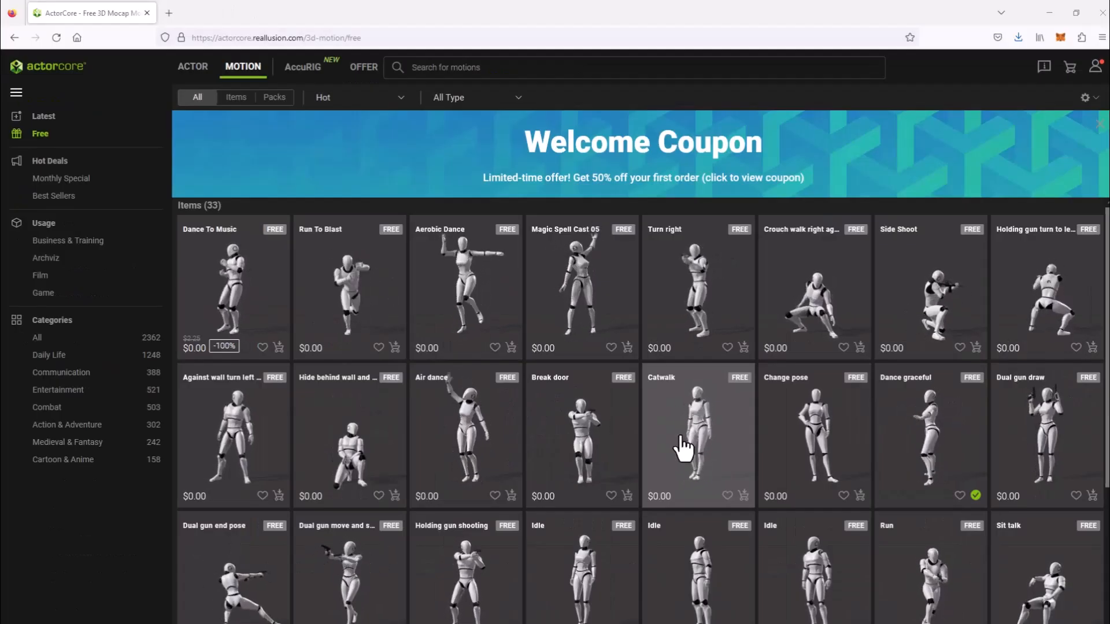
click(743, 496)
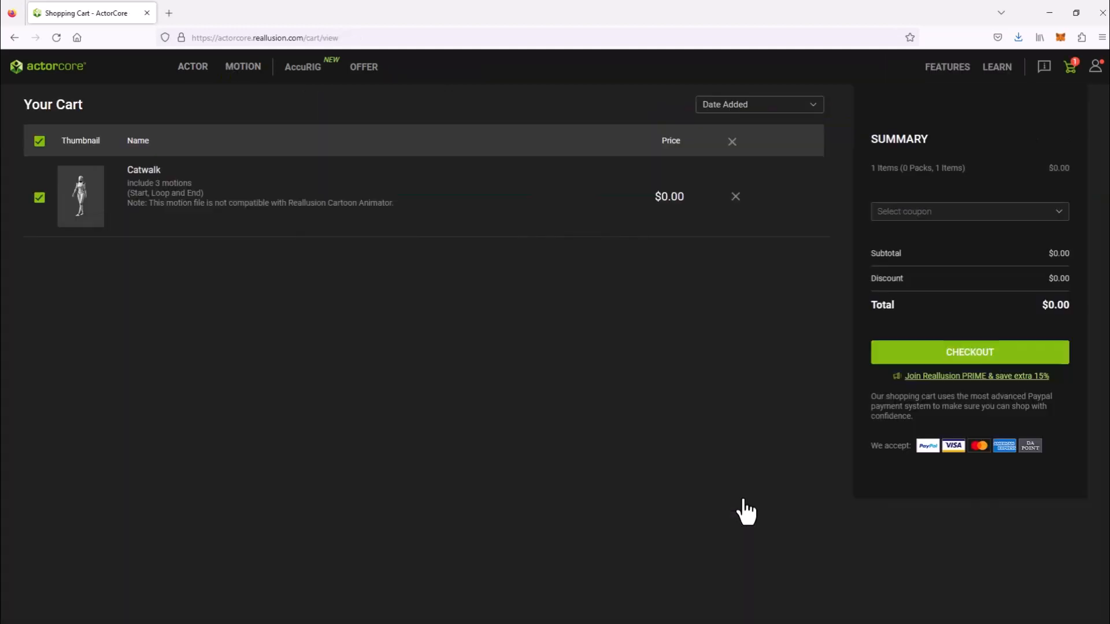
click(961, 361)
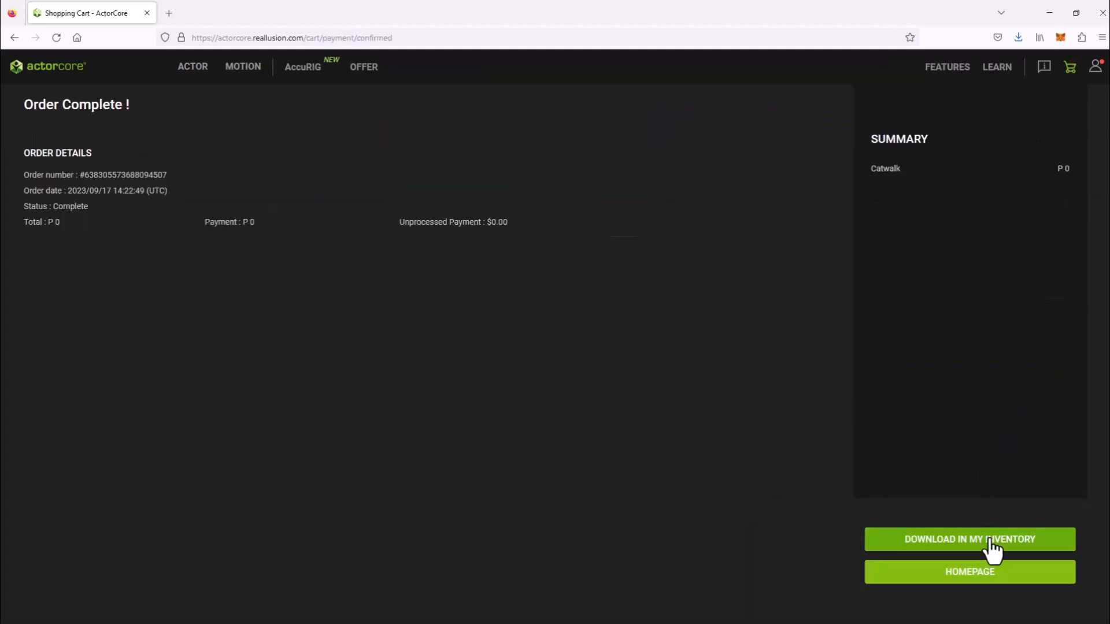
click(992, 548)
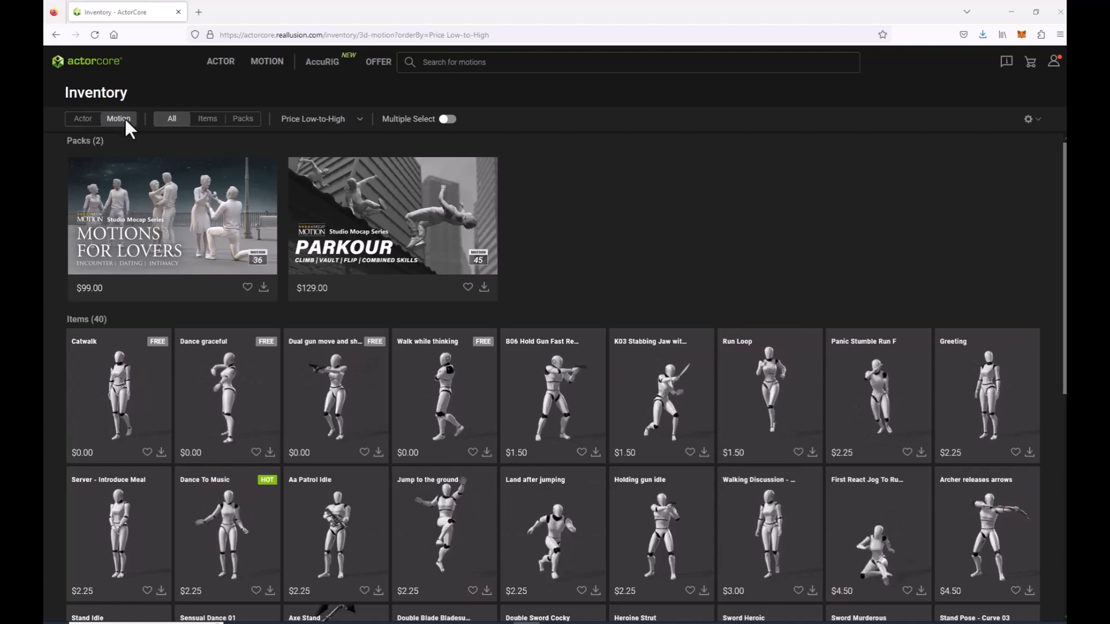
Download the Catwalk motion for the uploaded actor Accurig_Export_Mesh with Export Motion Only enabled.
click(162, 453)
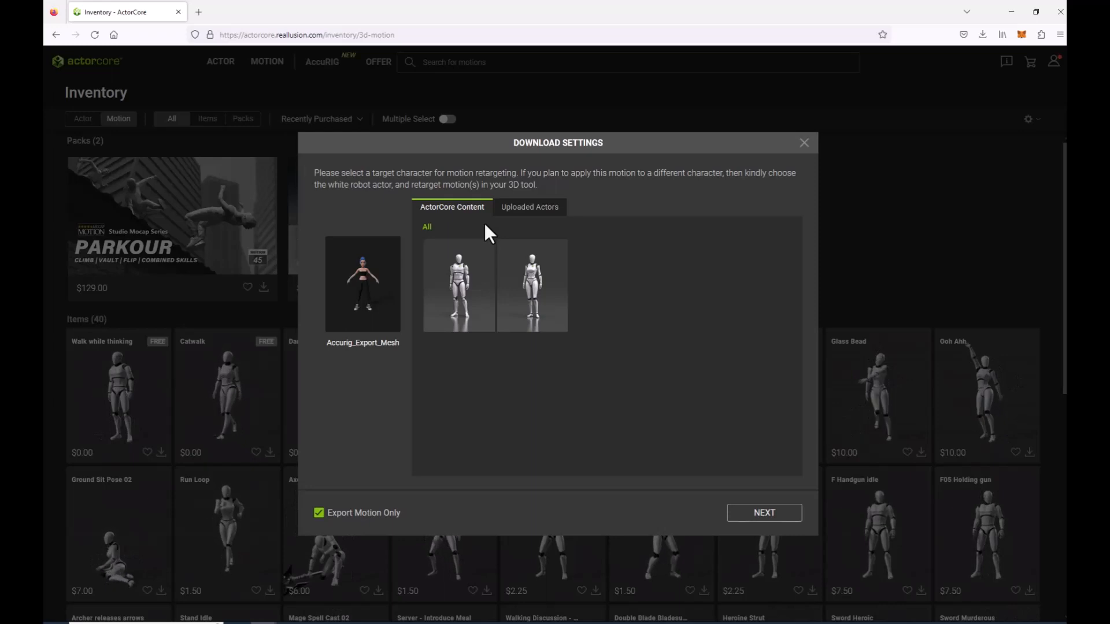
click(523, 214)
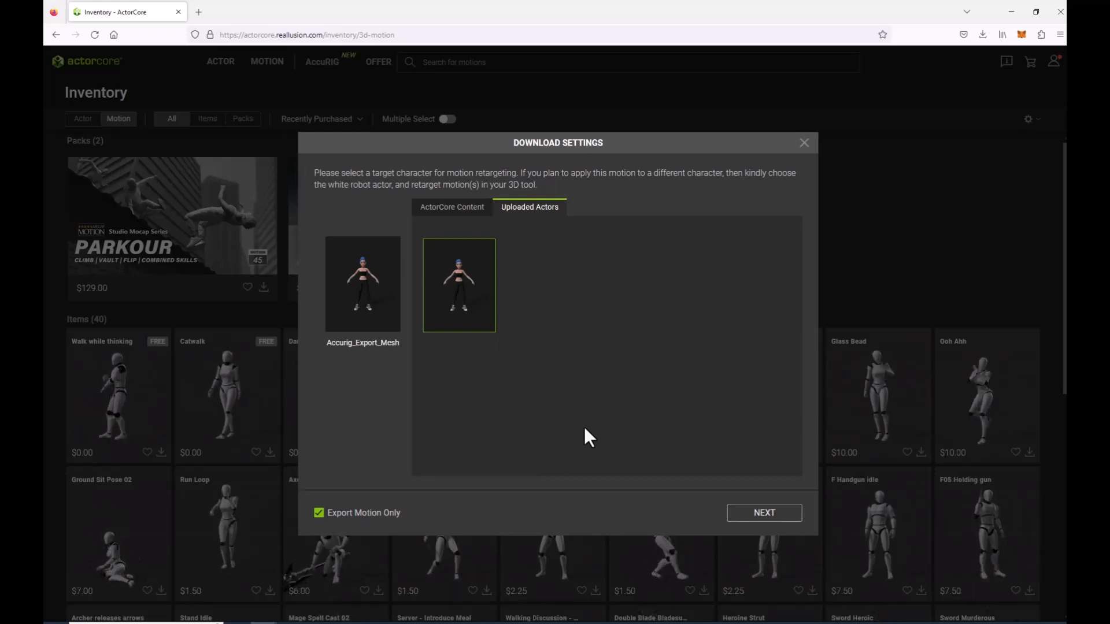
click(775, 516)
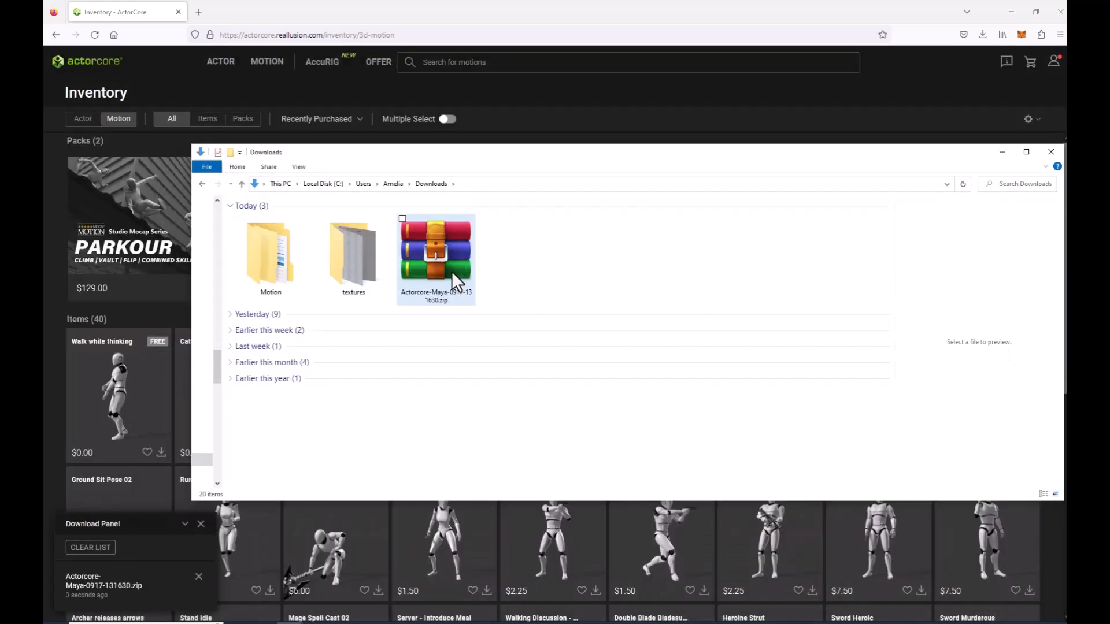
Extract the Actorcore-Maya zip in Downloads, replacing all existing files, and open the catwalk_287302 folder inside Motion.
right_click(452, 272)
click(371, 327)
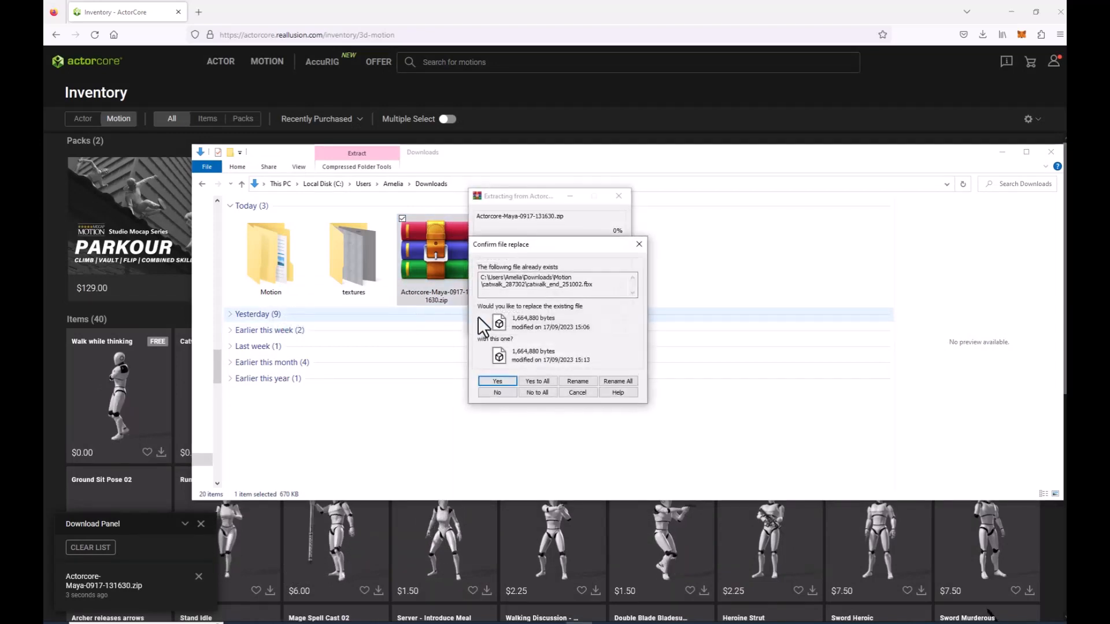
click(525, 380)
click(278, 275)
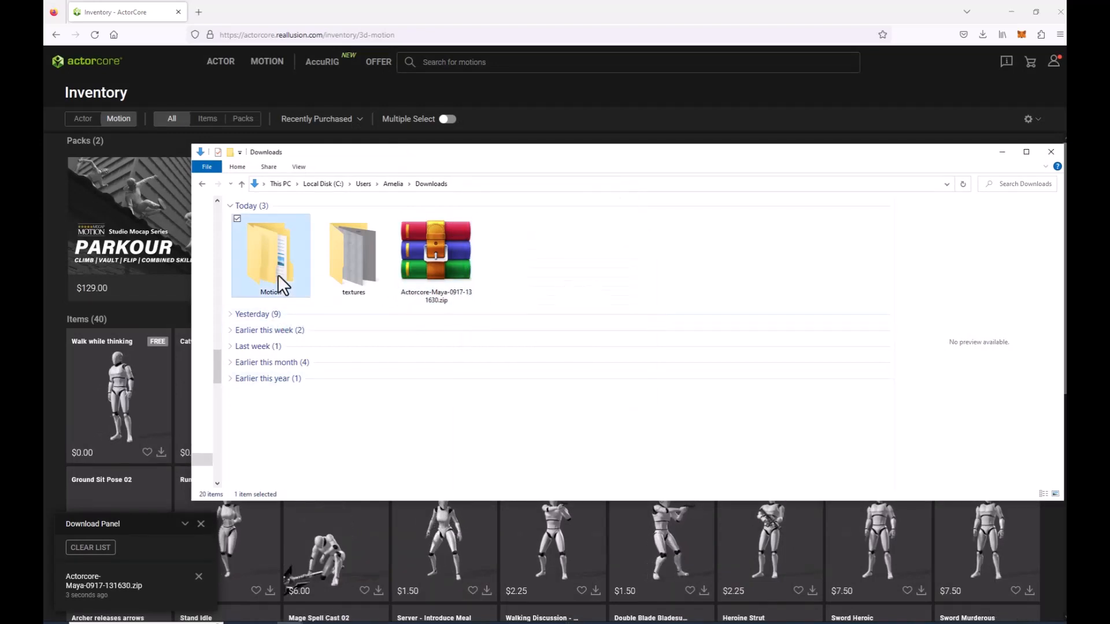
double_click(278, 274)
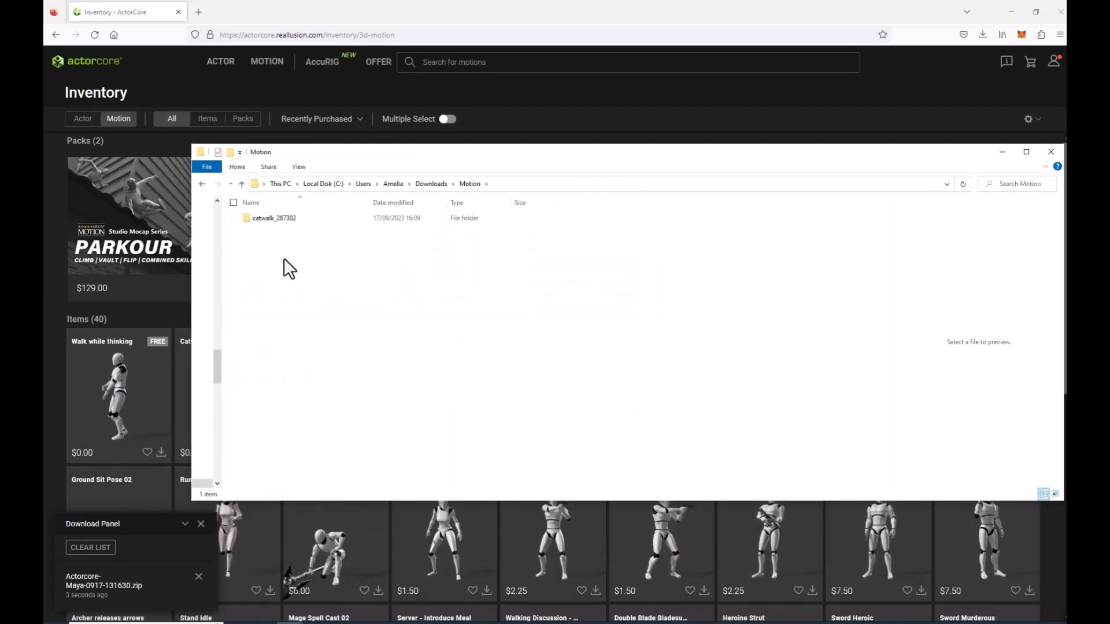
double_click(270, 219)
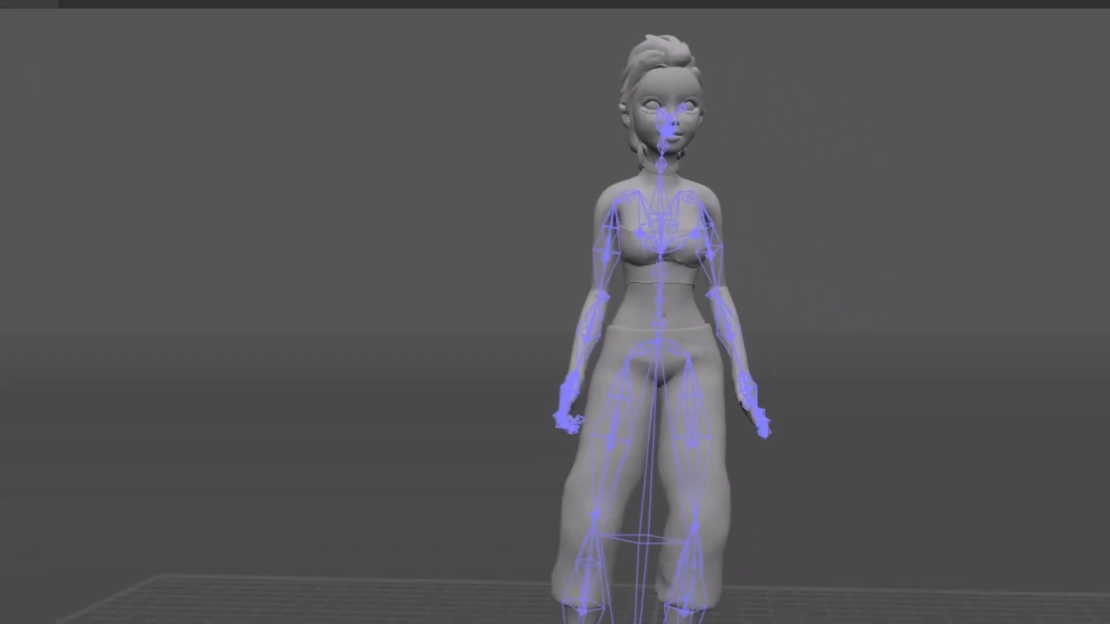
Create a new scene and import catwalk_loop_251070.fbx from the catwalk_287302 folder into it as an FBX scene.
click(21, 42)
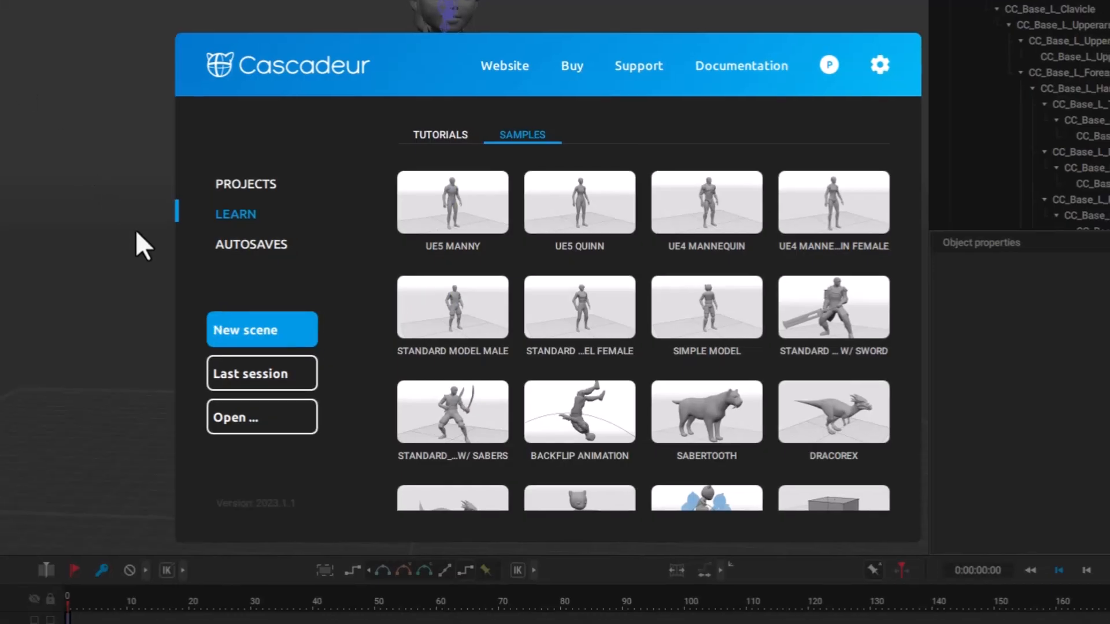
click(272, 336)
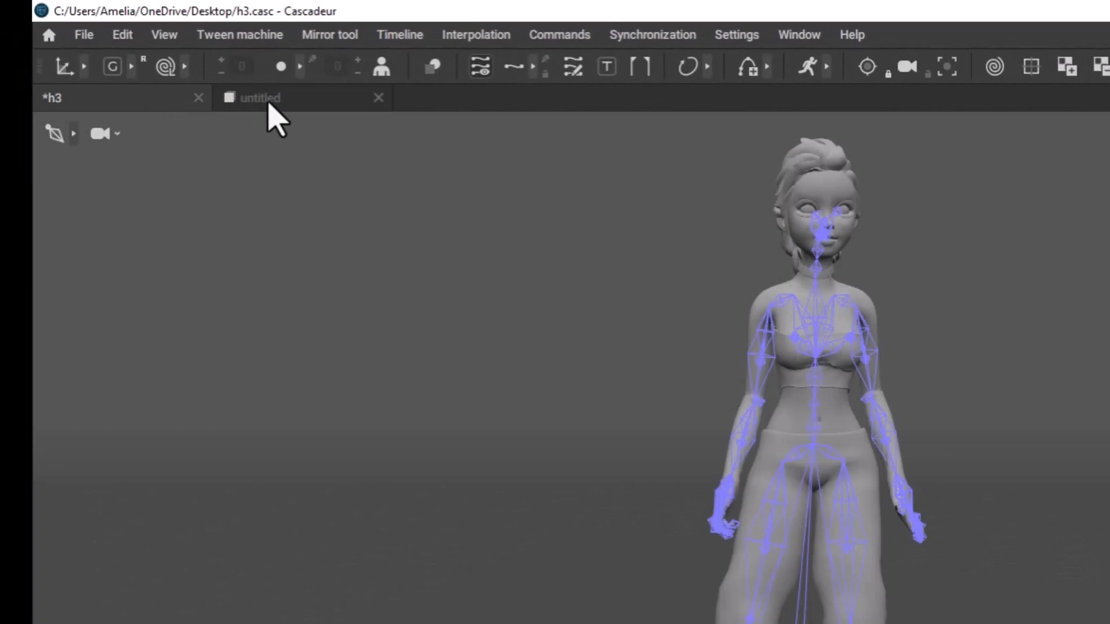
click(269, 103)
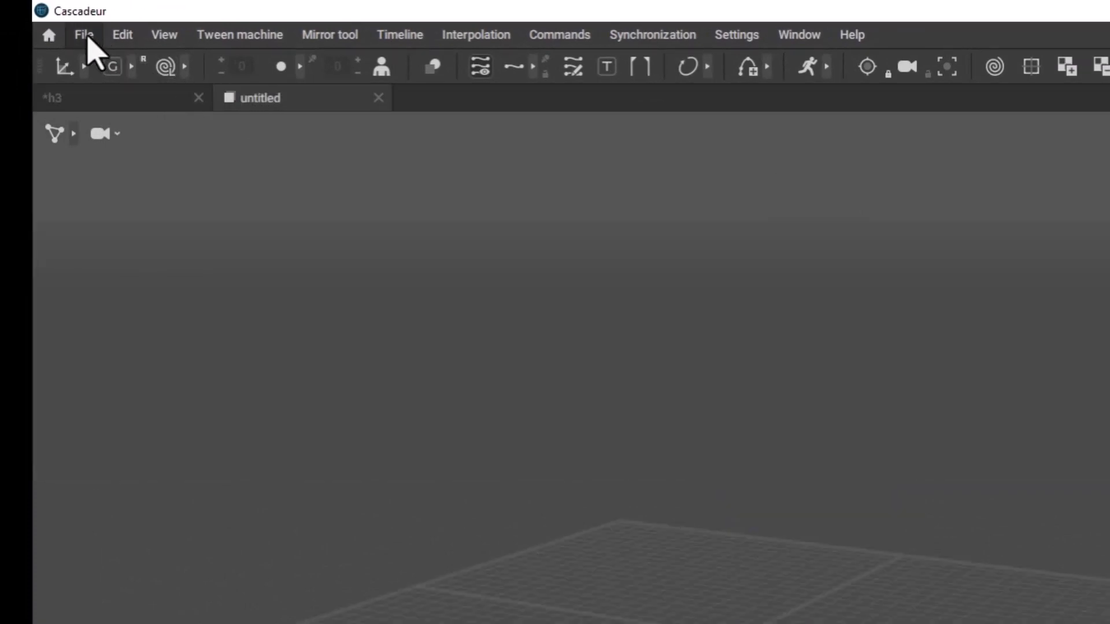
click(85, 37)
mouse_move(138, 226)
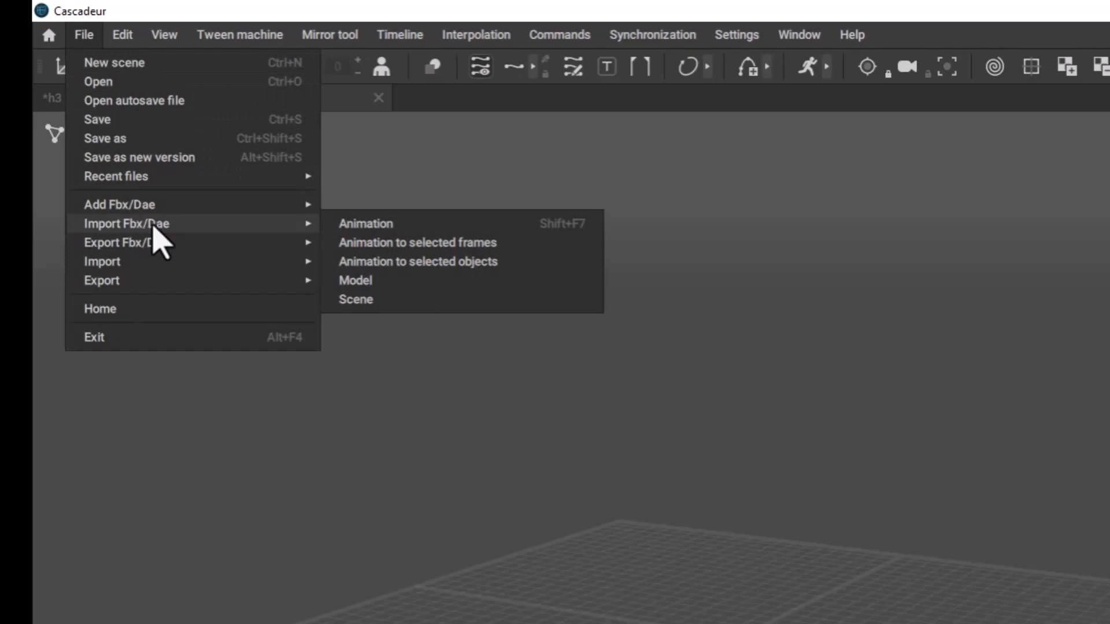
click(384, 300)
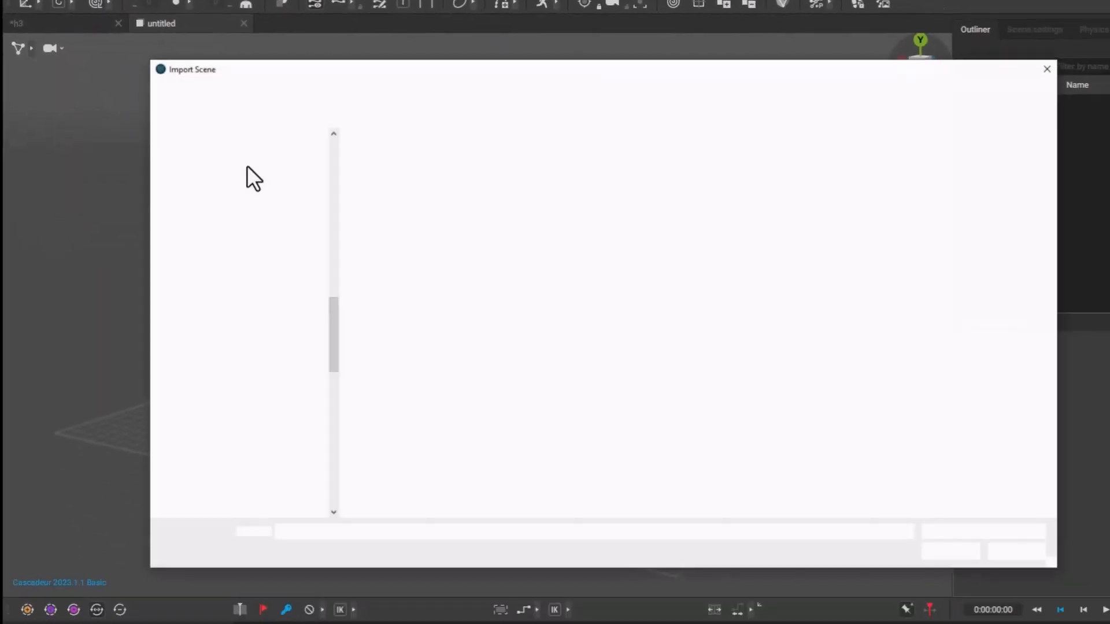
click(374, 164)
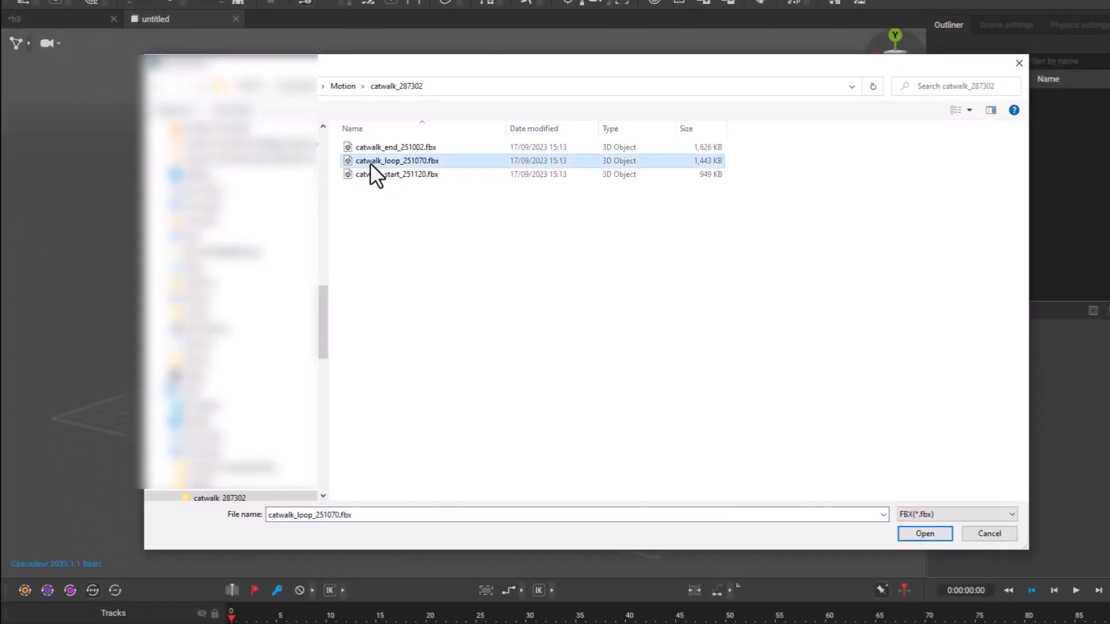
click(932, 534)
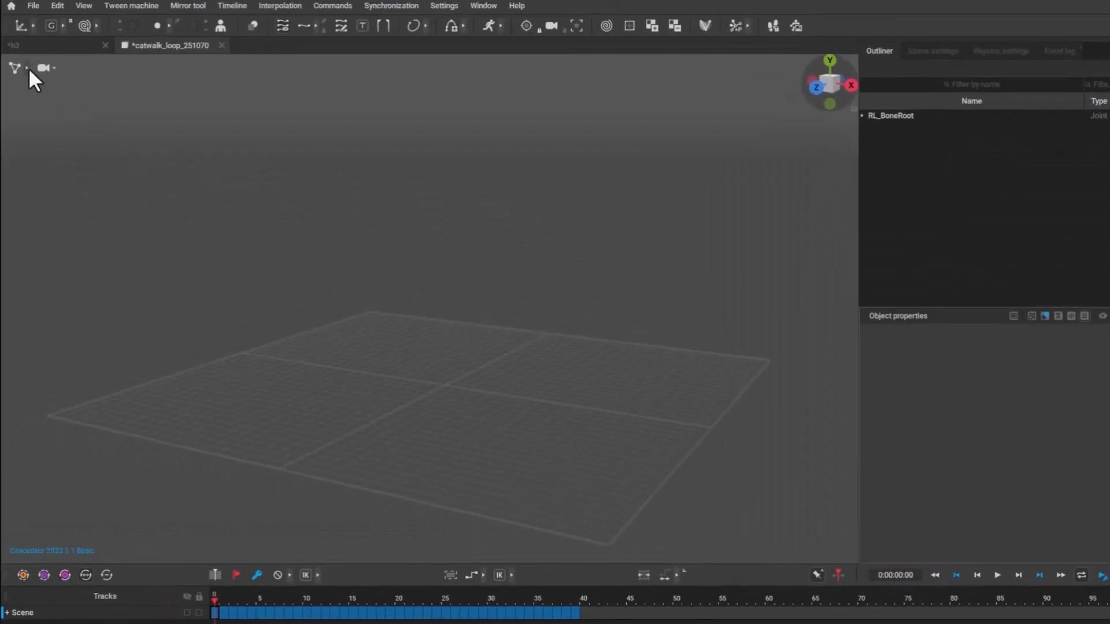
Switch the catwalk scene's viewport to joint mode so the imported skeleton is displayed.
click(26, 68)
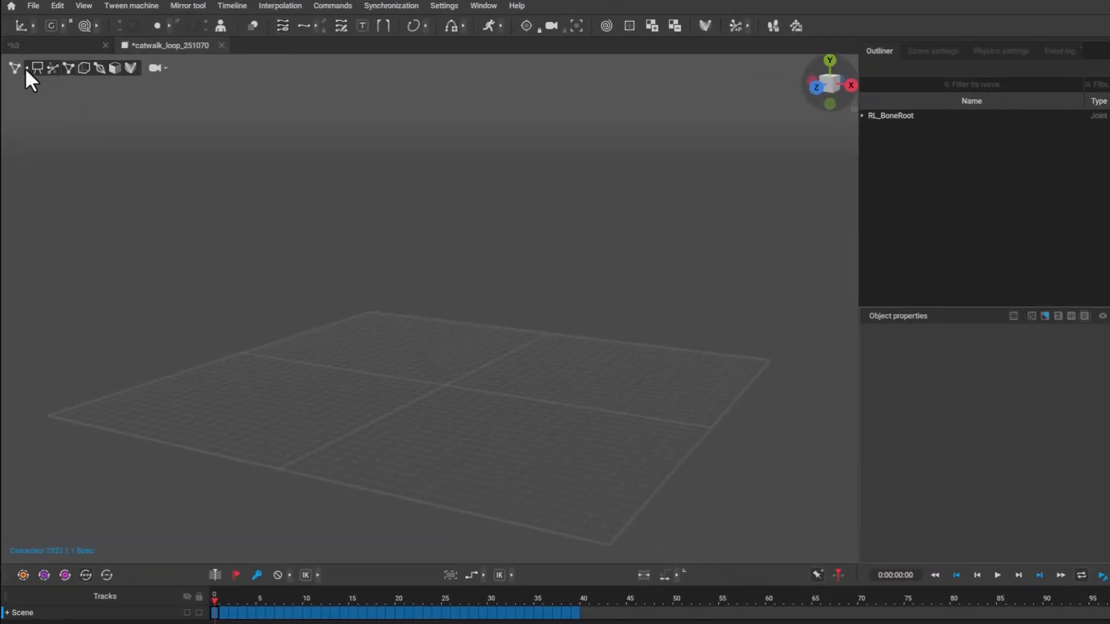
click(99, 69)
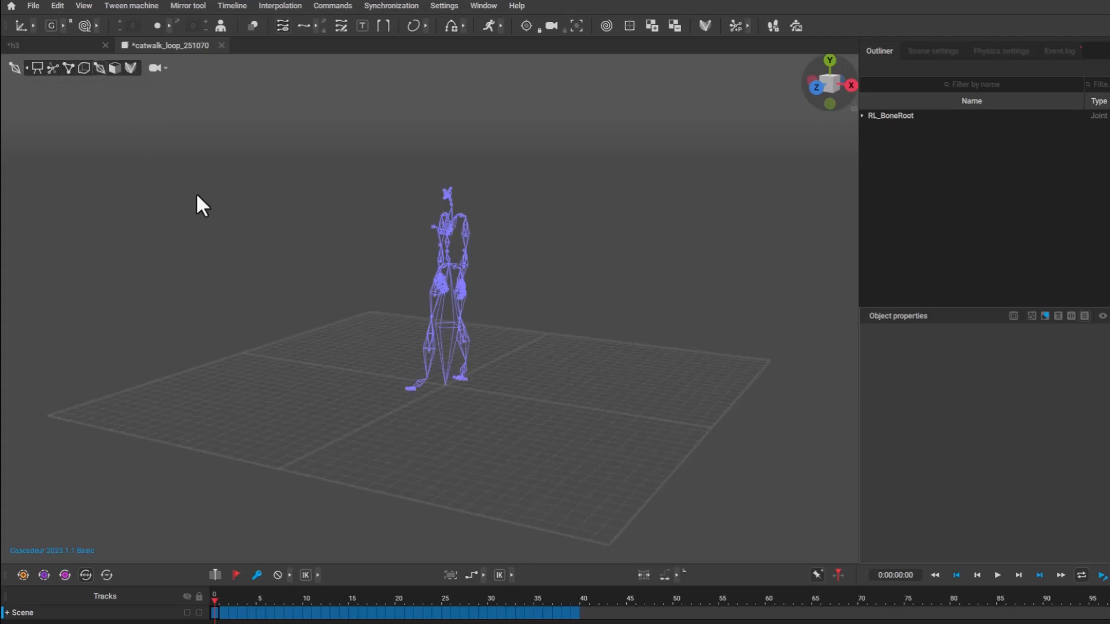
scroll(357, 252, up, 3)
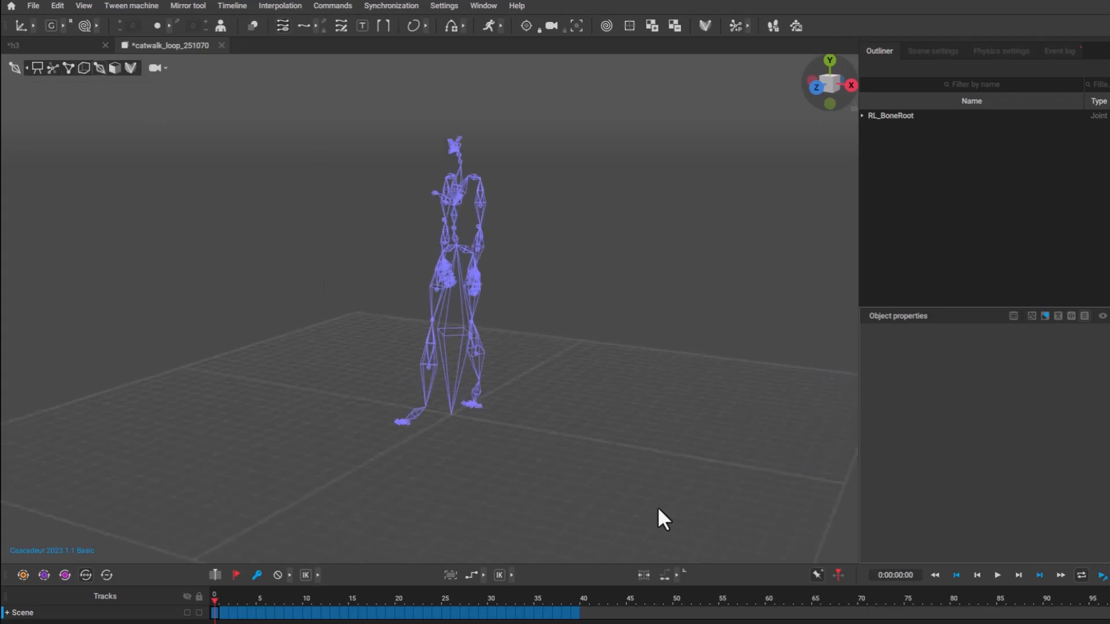
Select all joints of the catwalk skeleton and copy the interval covering its full animation, frames 0 to 39.
drag(658, 507, 251, 103)
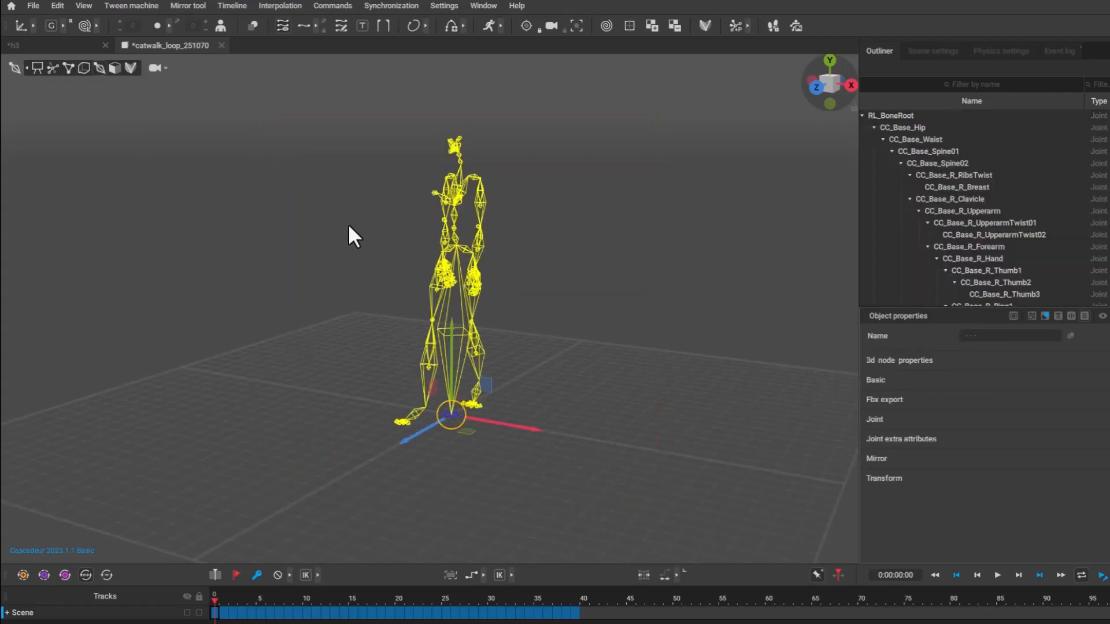
click(222, 616)
drag(222, 617, 575, 616)
scroll(402, 439, down, 1)
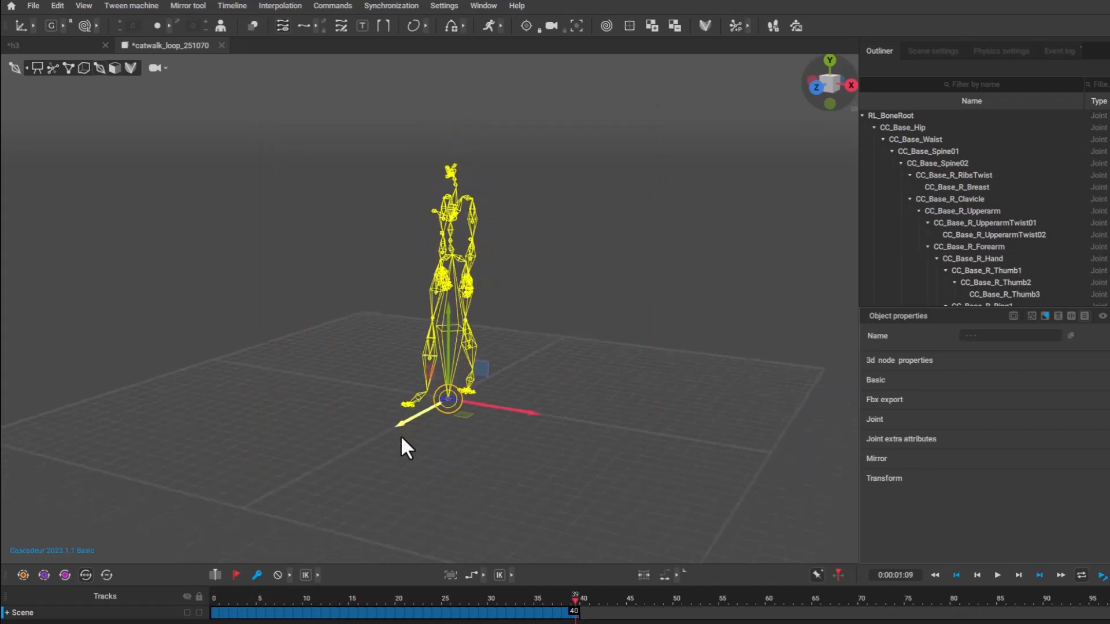
click(48, 4)
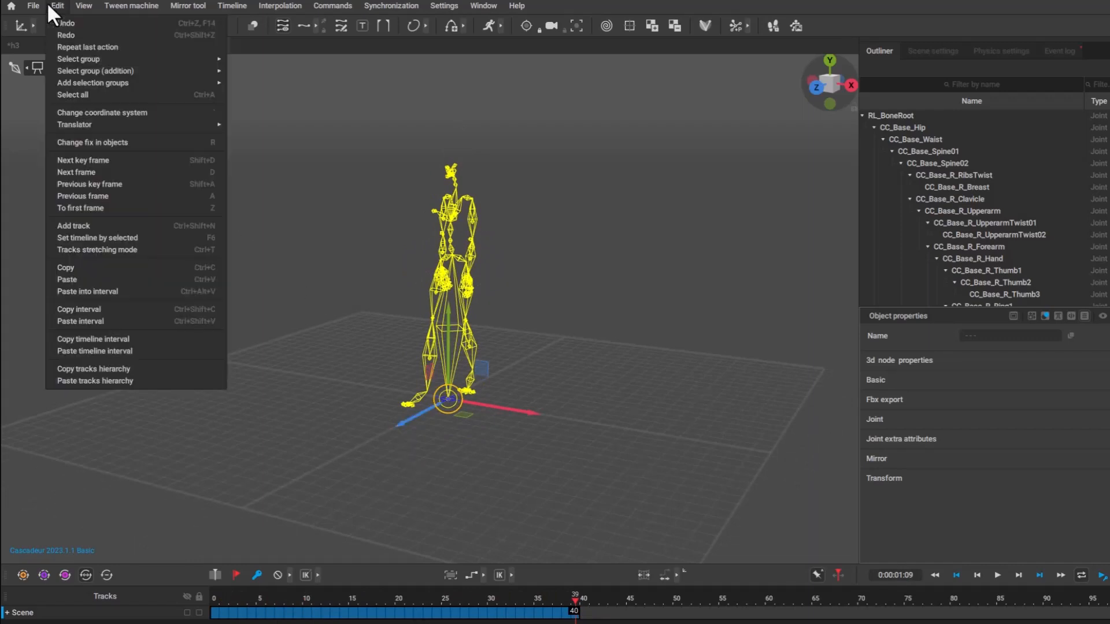
click(105, 311)
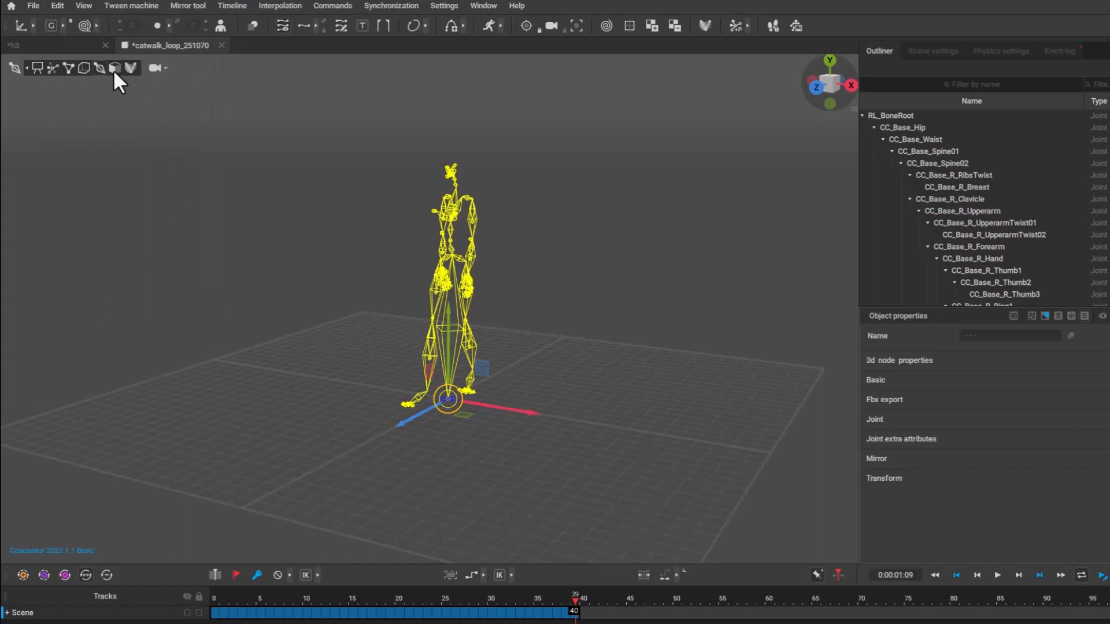
In the h3 scene, select frames 0 to 190 and all of the character's joints, and paste the copied interval.
click(44, 45)
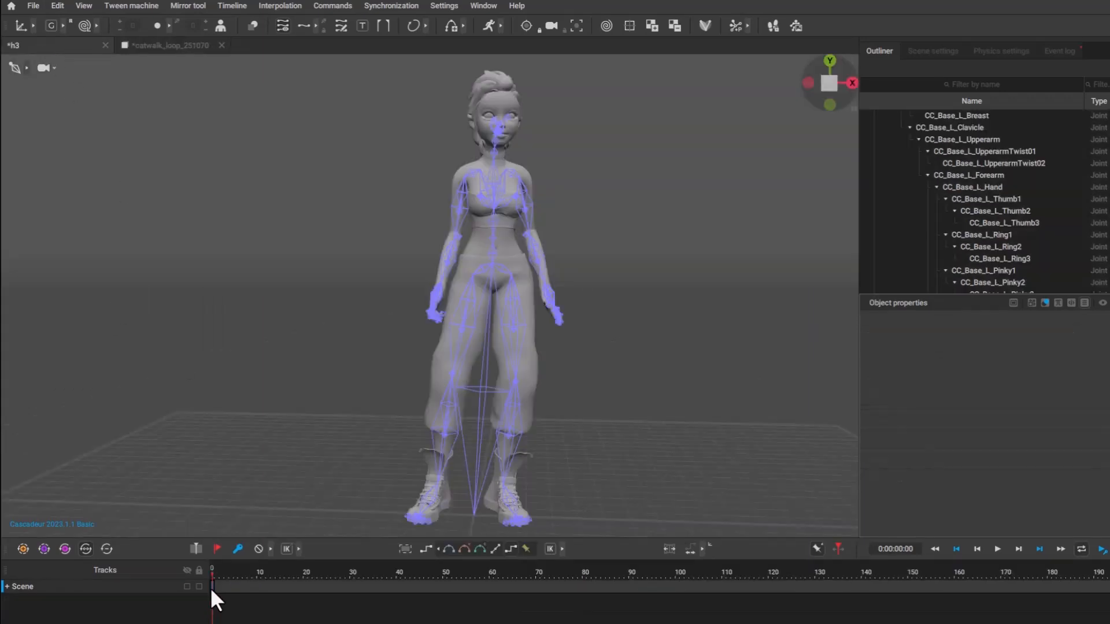
drag(212, 589, 1096, 589)
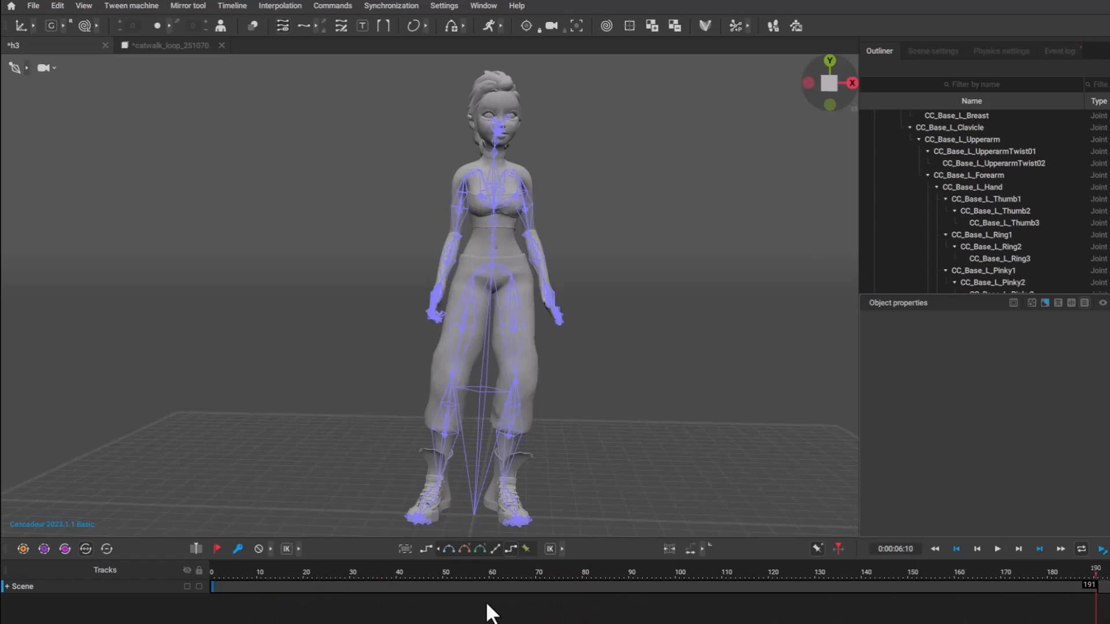
drag(676, 520, 535, 466)
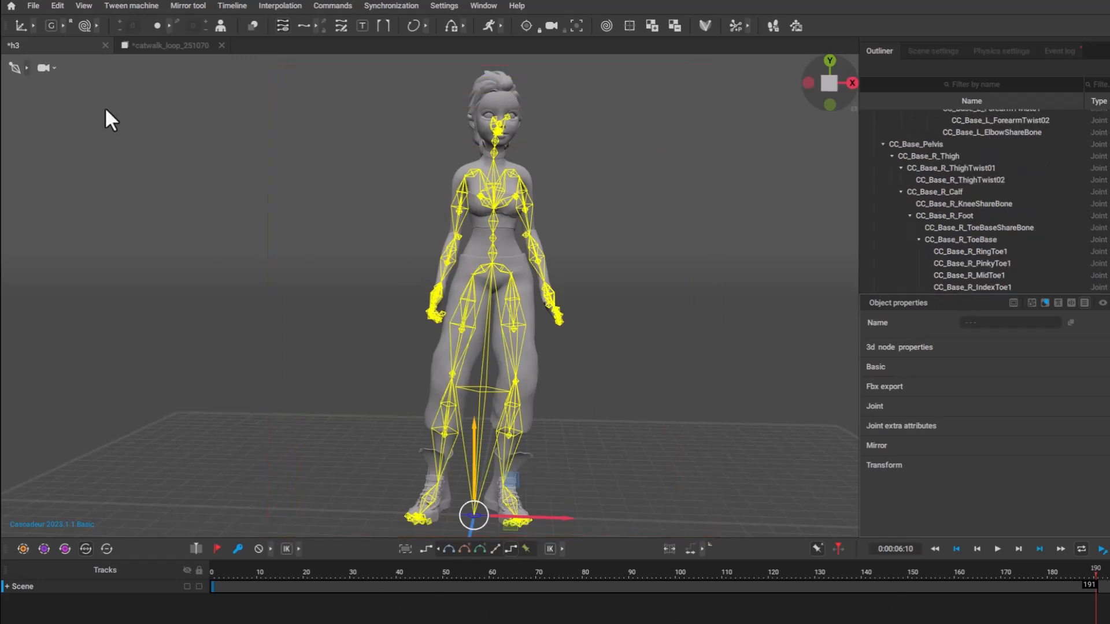
click(58, 6)
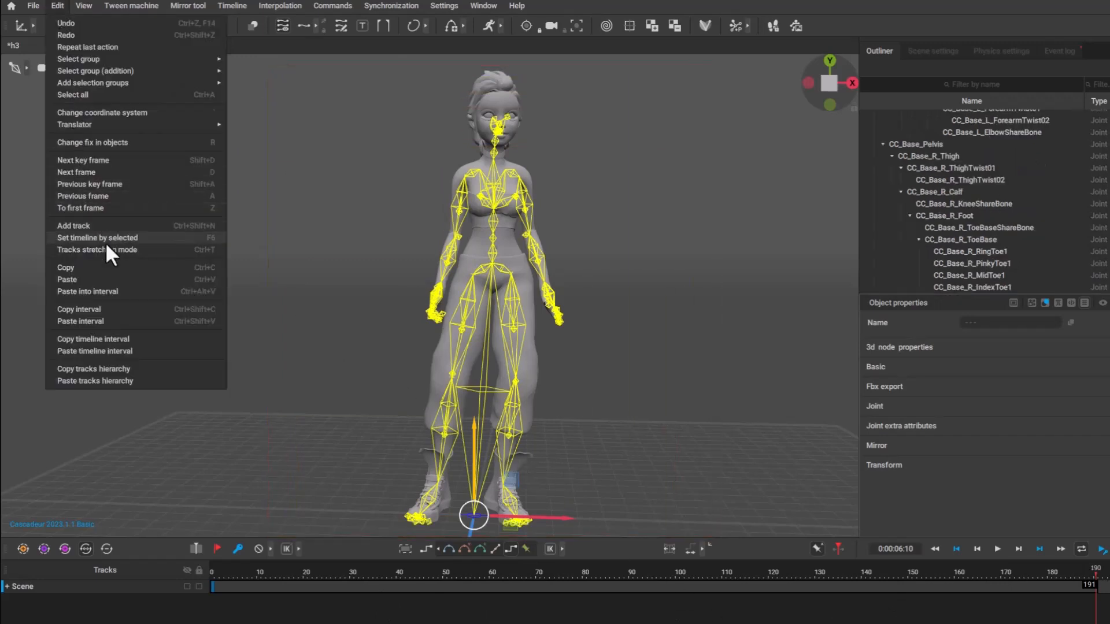
click(116, 318)
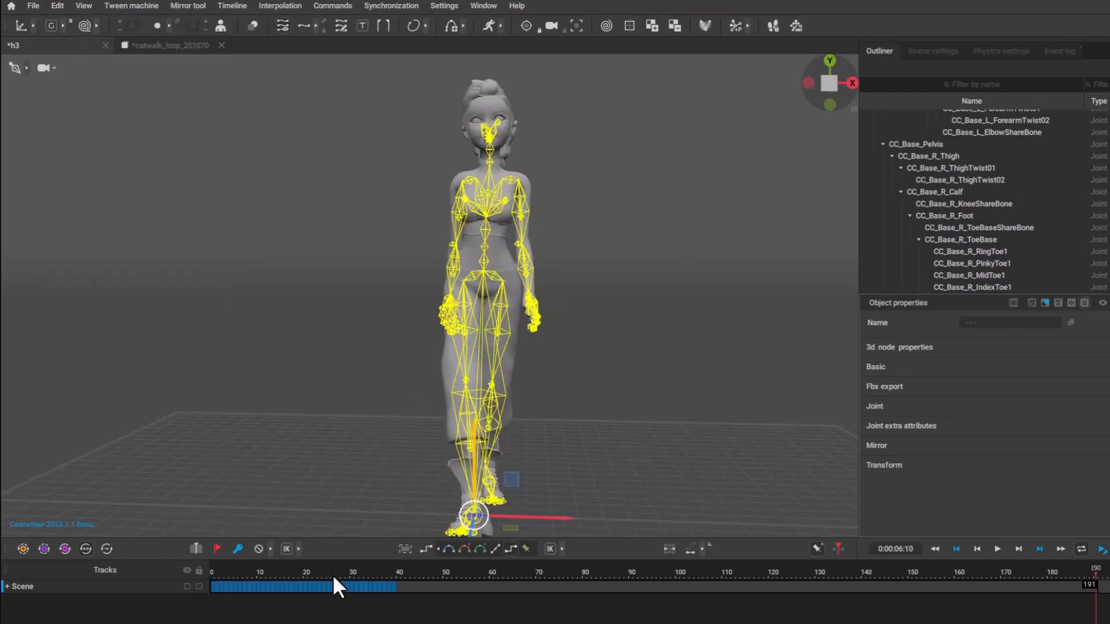
Set the h3 scene's playback range to end at frame 39 and play the pasted catwalk animation.
alt+drag(266, 445, 428, 436)
drag(395, 572, 212, 573)
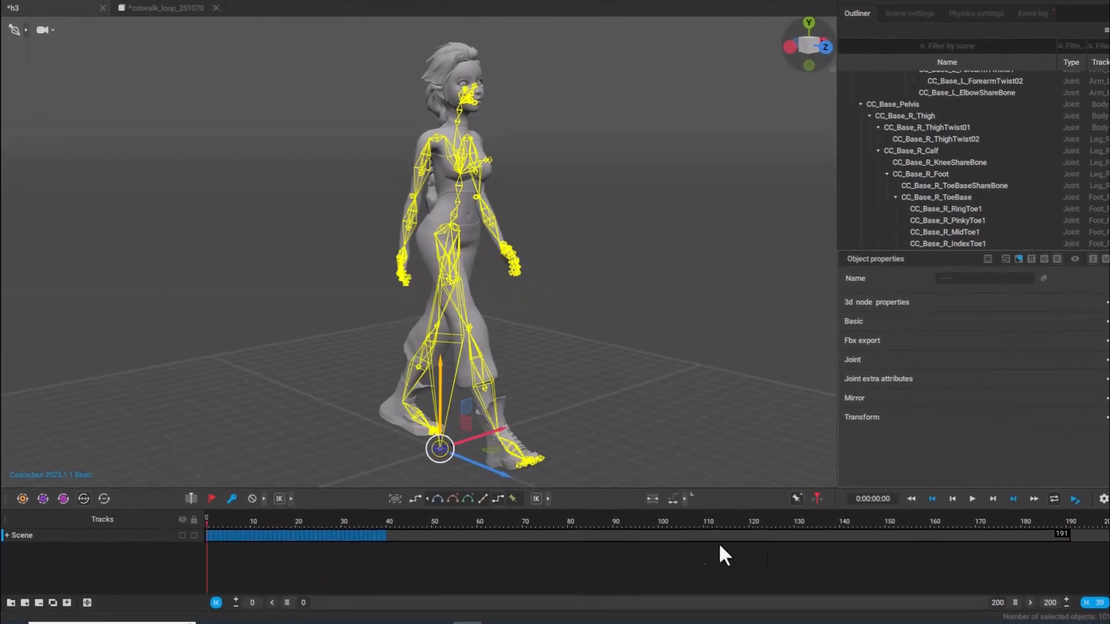
click(1089, 603)
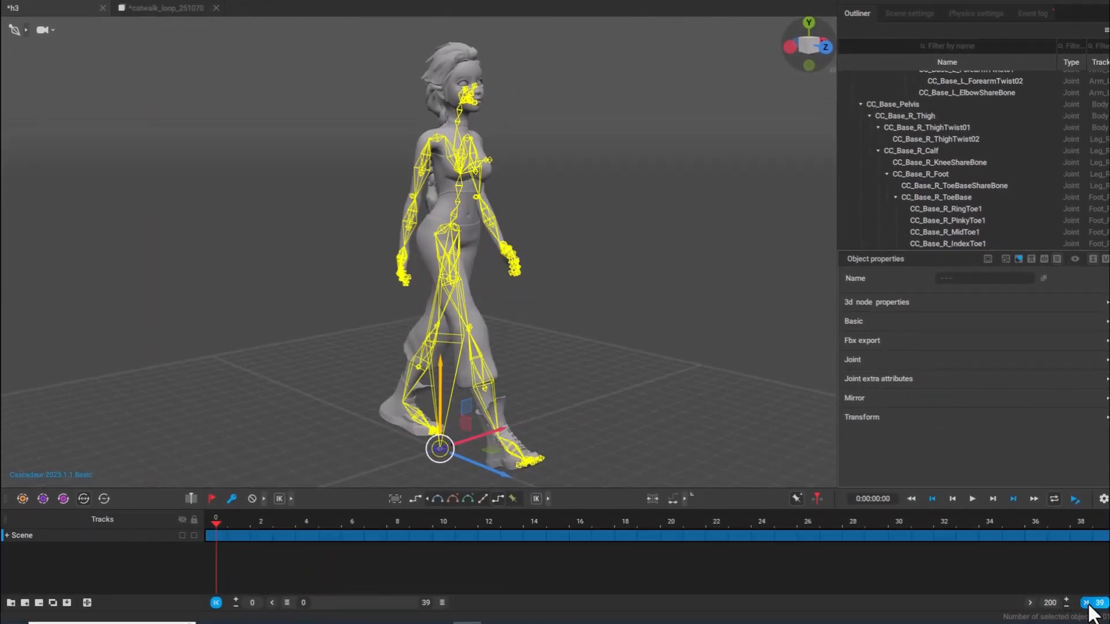
click(751, 403)
click(974, 500)
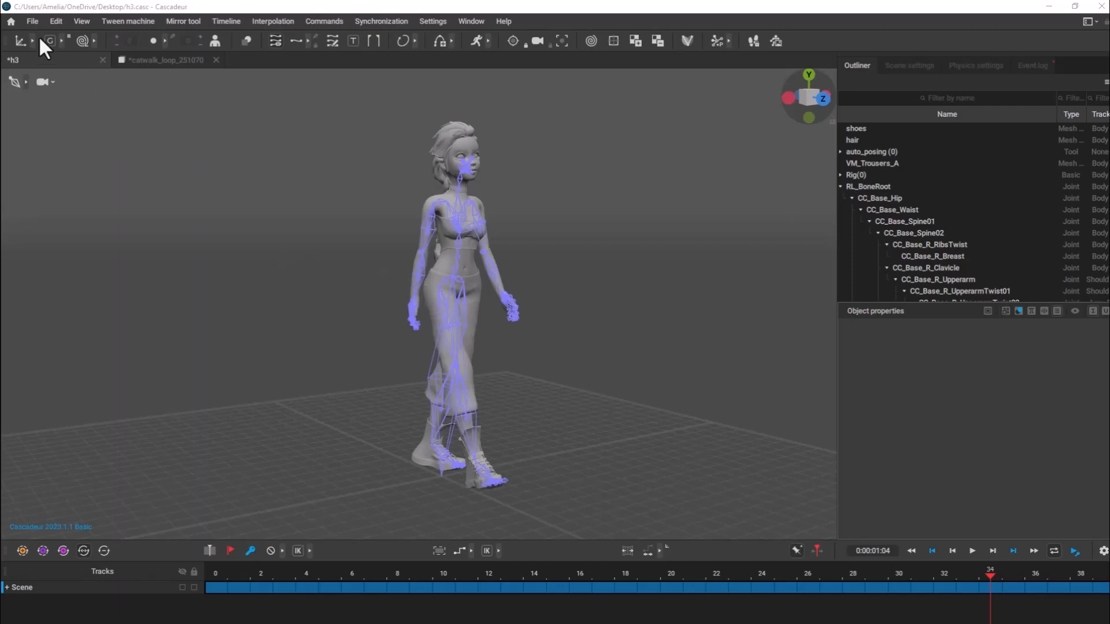
Export the h3 character with its catwalk animation as a full FBX scene.
click(30, 22)
mouse_move(50, 148)
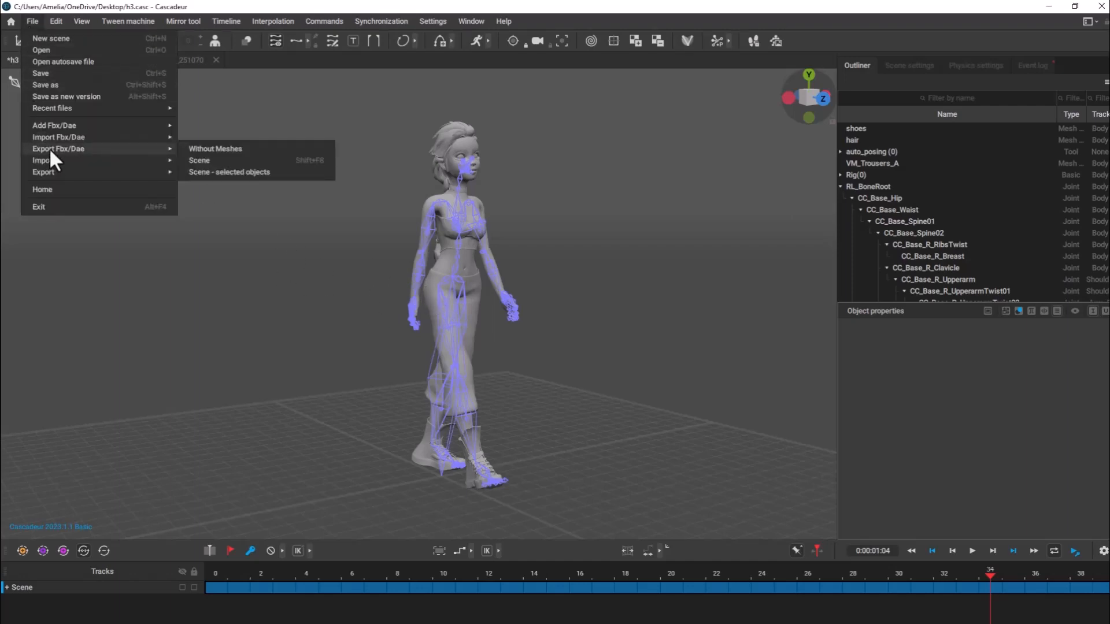
click(199, 160)
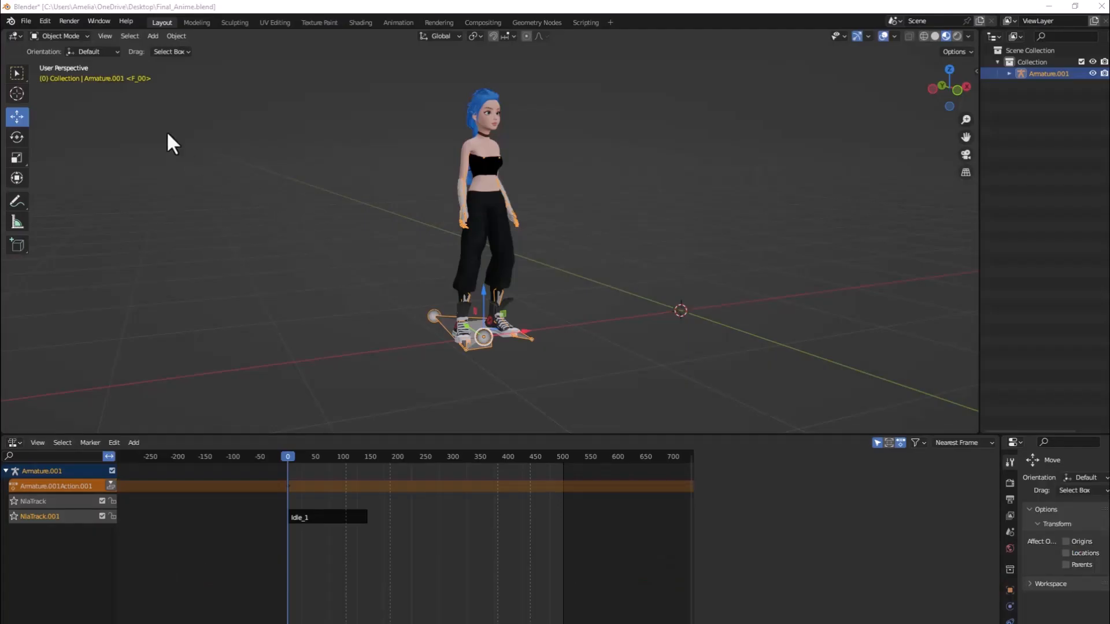
Switch to Blender and import Walk.fbx from the Desktop folder into the Final_Anime scene.
click(25, 20)
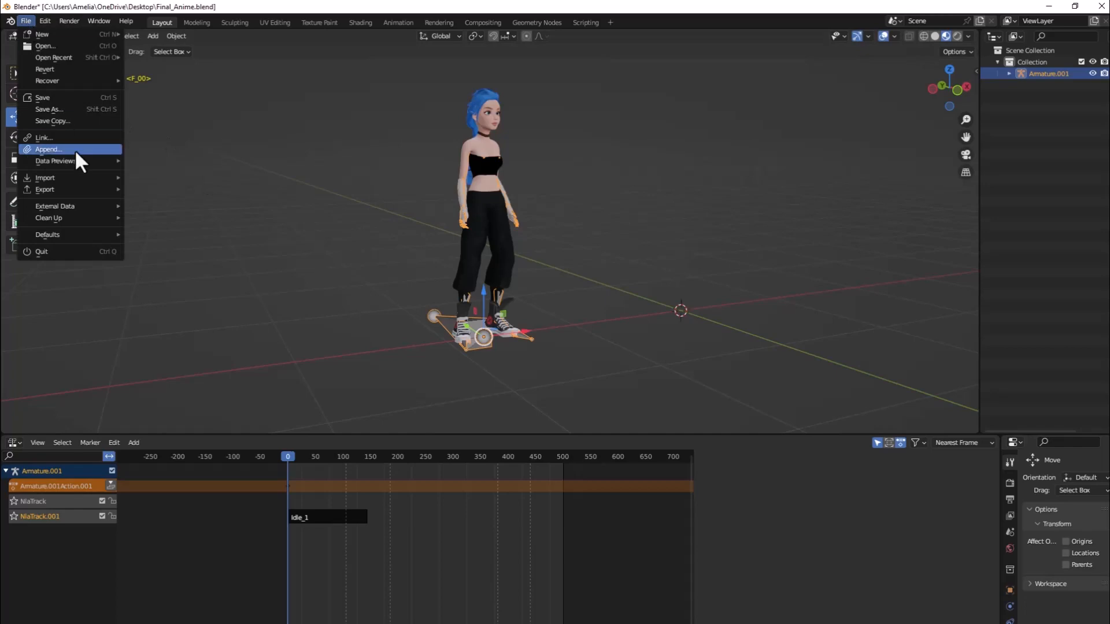
mouse_move(76, 177)
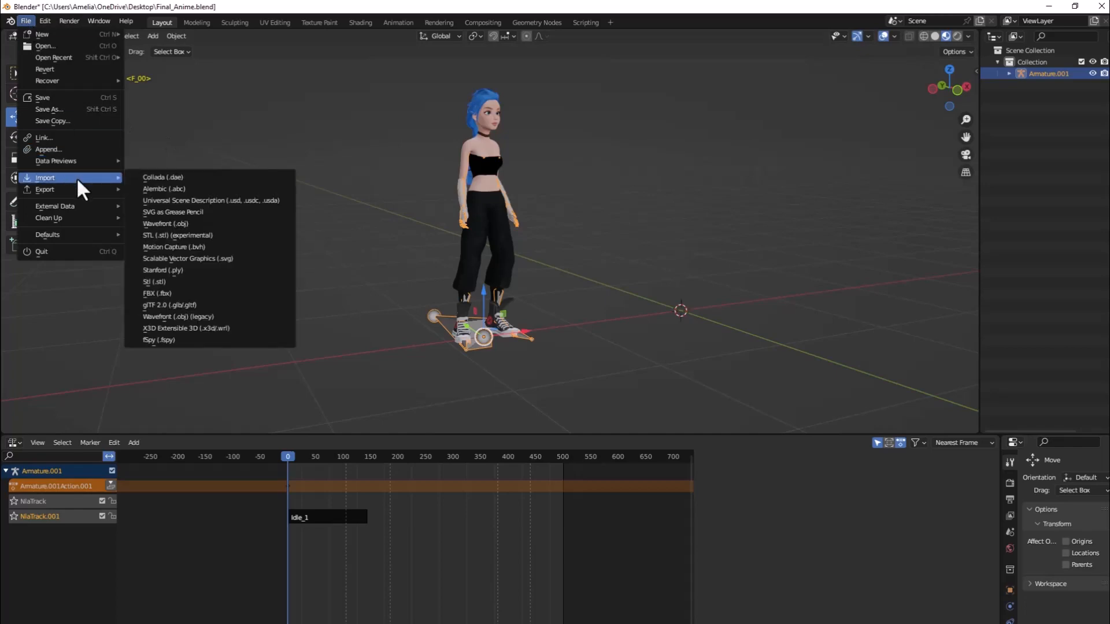
click(172, 293)
click(419, 450)
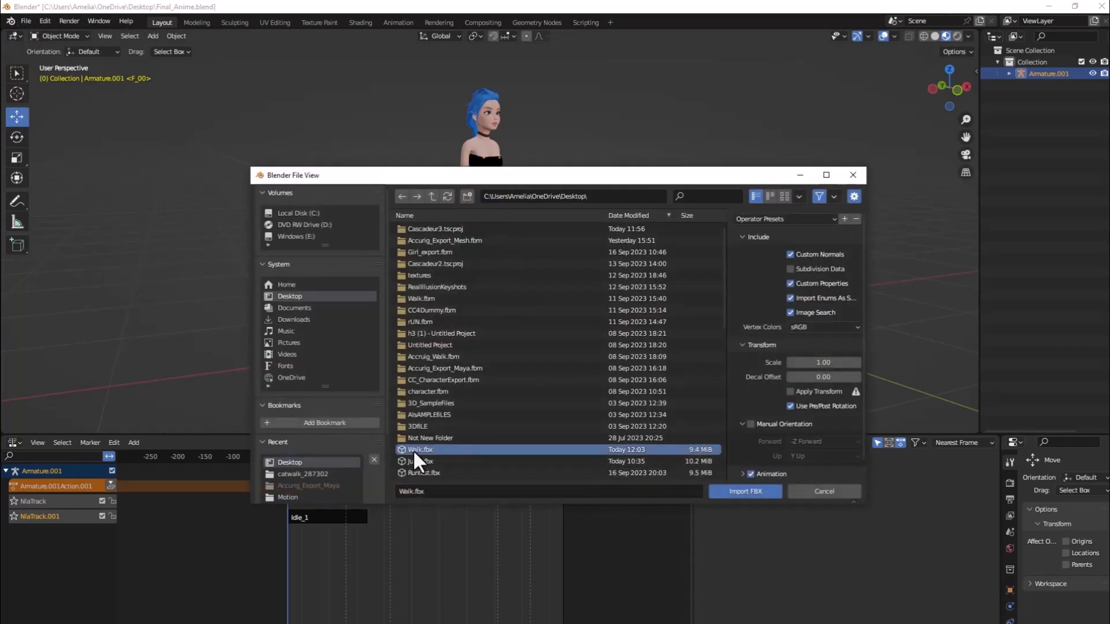
click(743, 492)
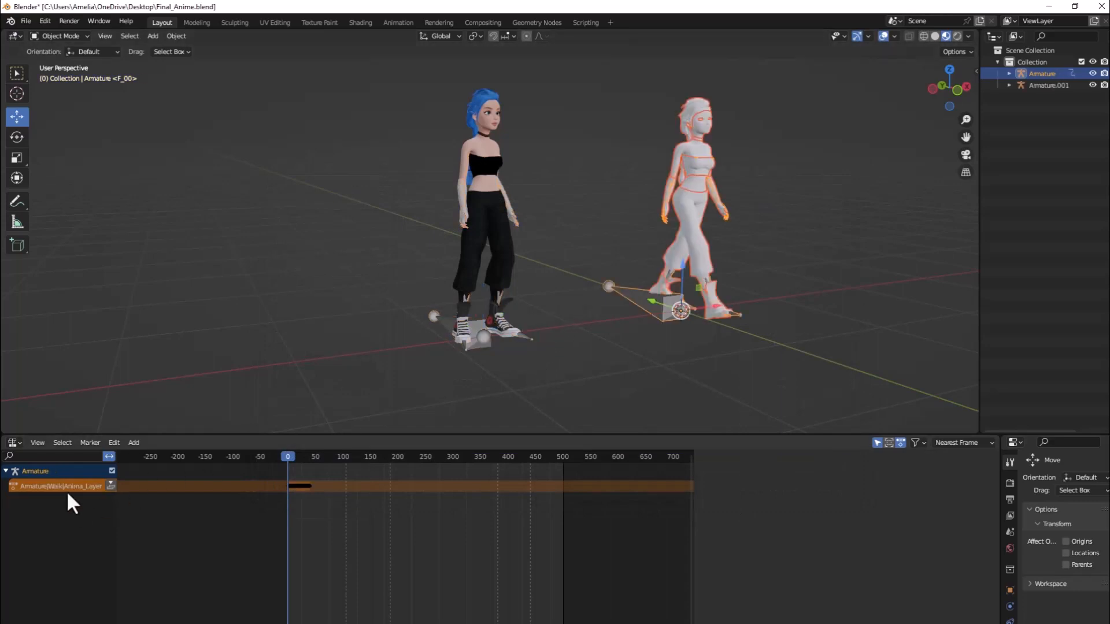
Rename the imported armature's action to WalkAnimeLoop and push it down into an NLA strip.
click(1051, 72)
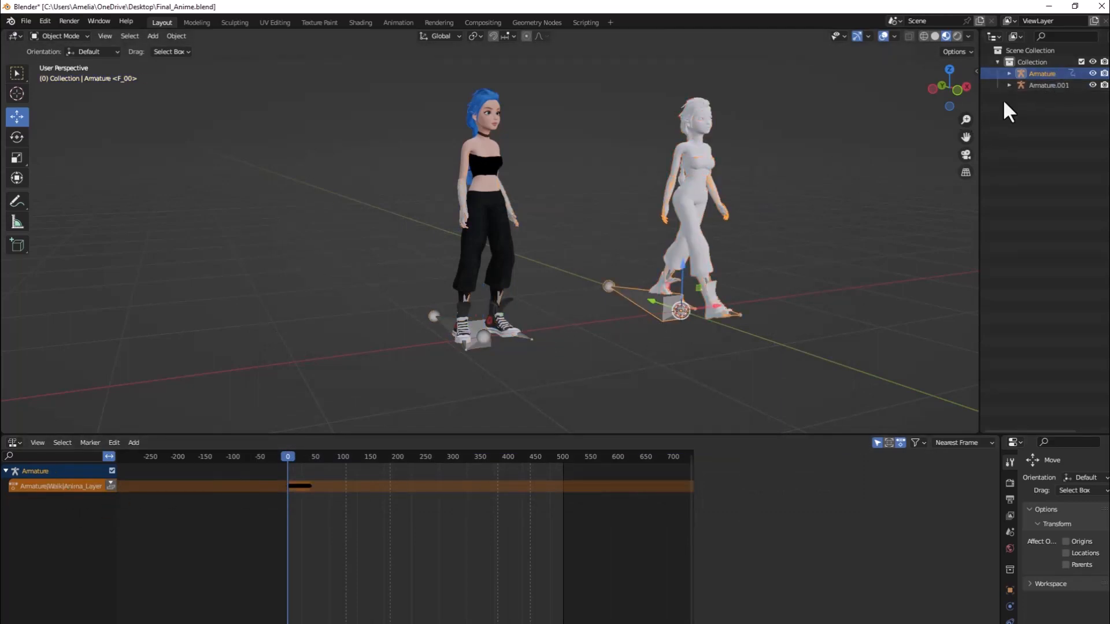
double_click(71, 487)
text(WalkAnime)
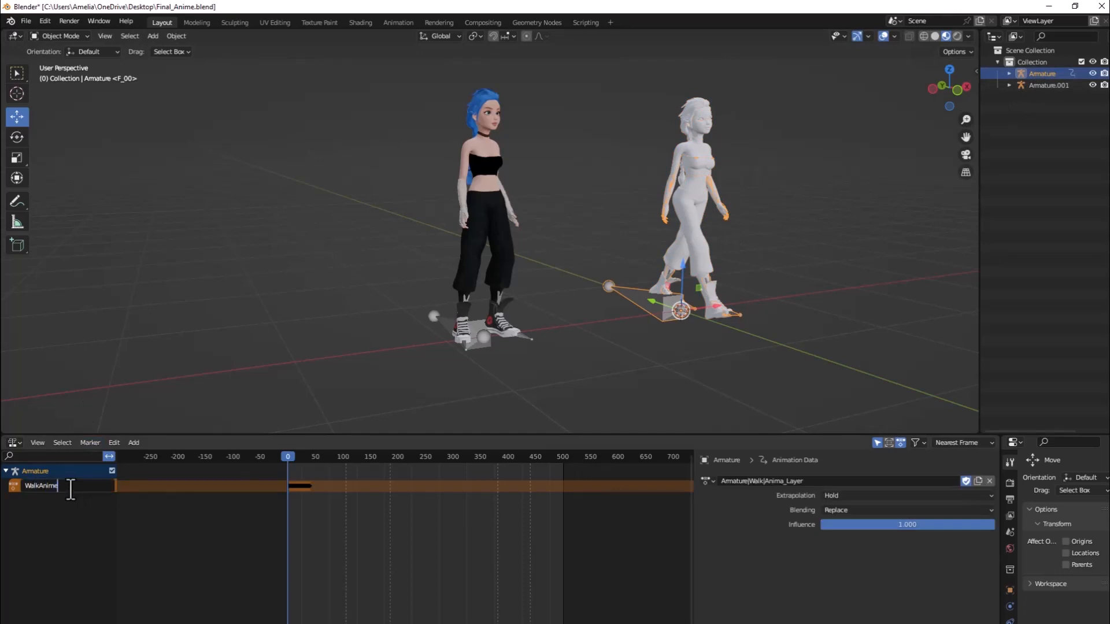
text(Loop)
key(Return)
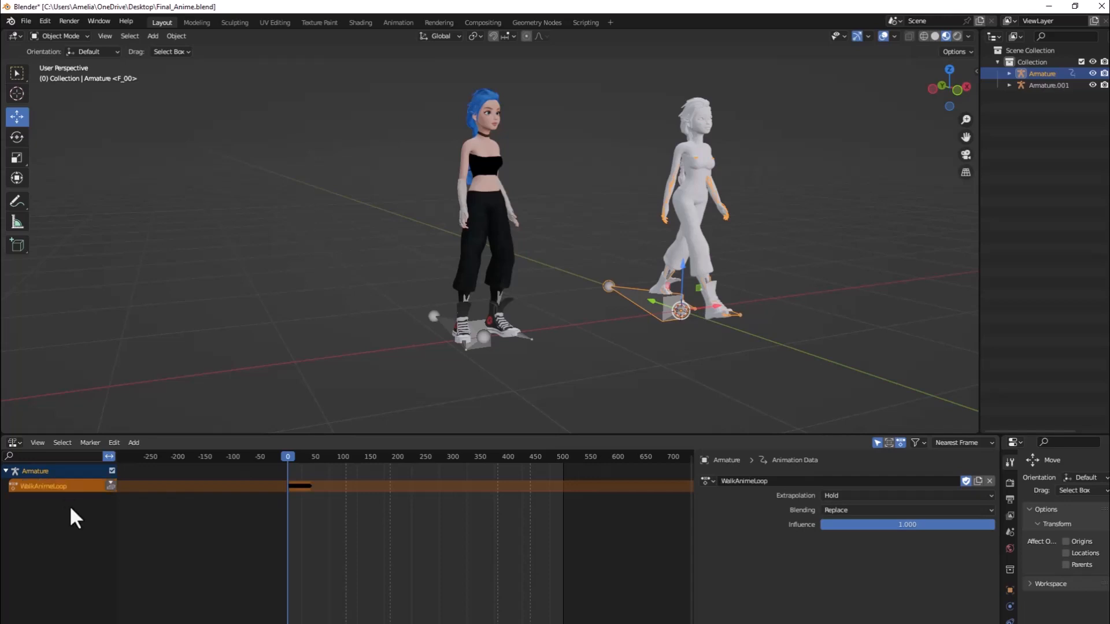
click(110, 484)
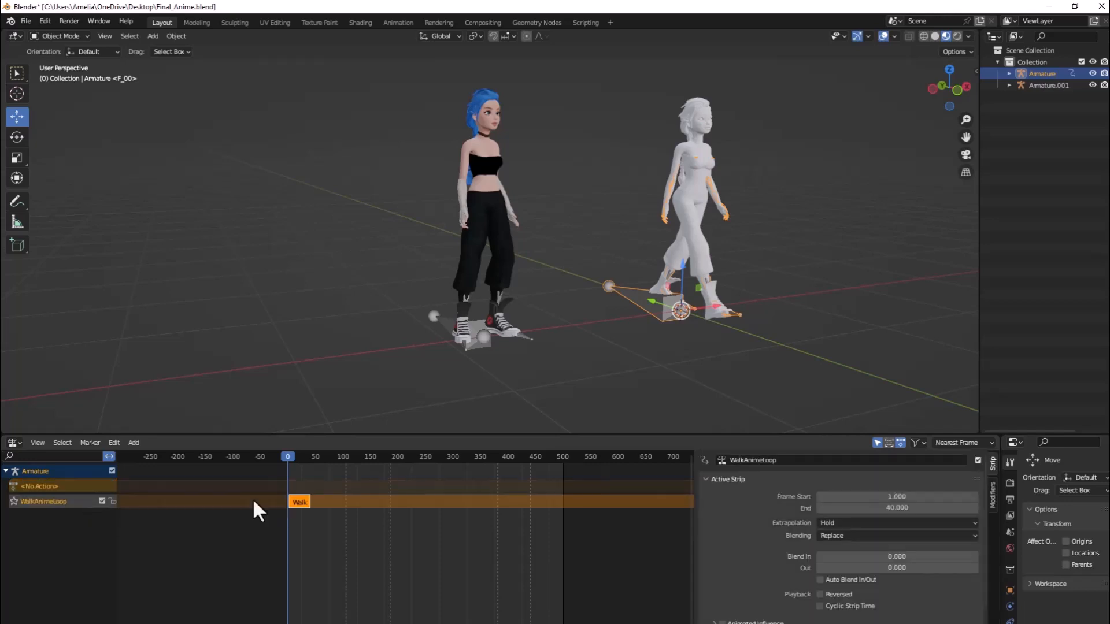
Delete the imported Armature with its whole hierarchy and select the original character's Armature.001.
right_click(1035, 73)
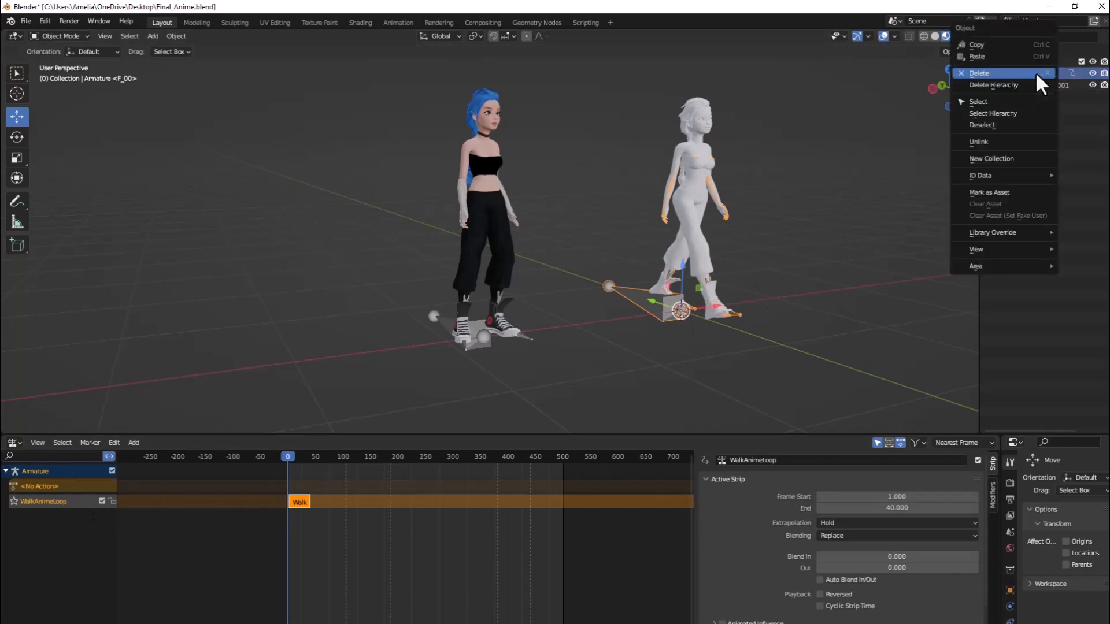
click(1024, 85)
click(474, 326)
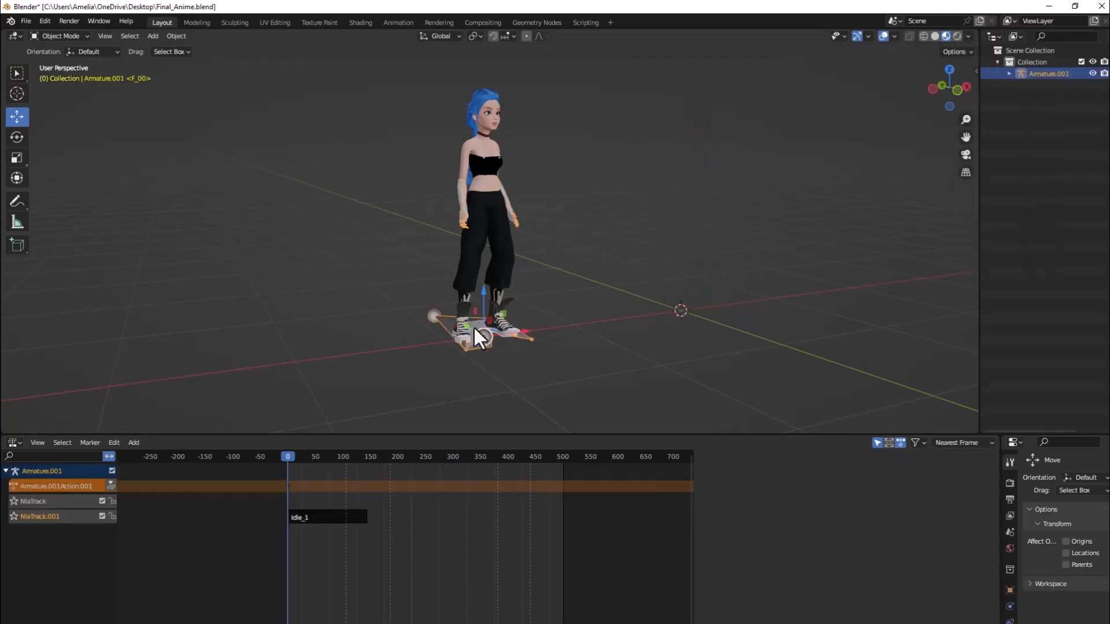
click(62, 504)
key(x)
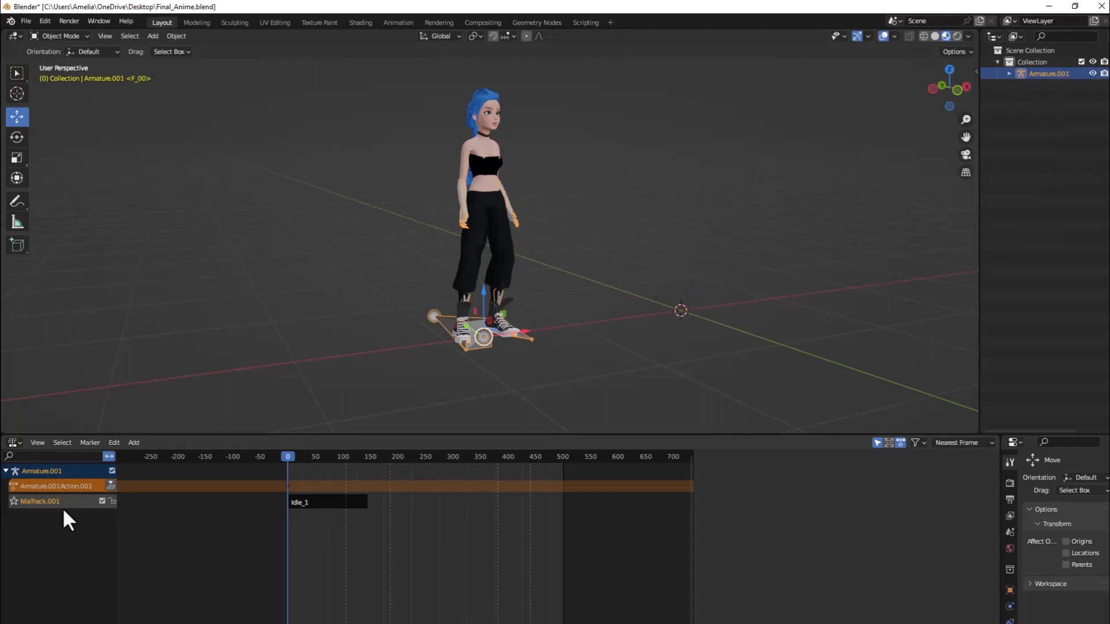
key(ctrl+z)
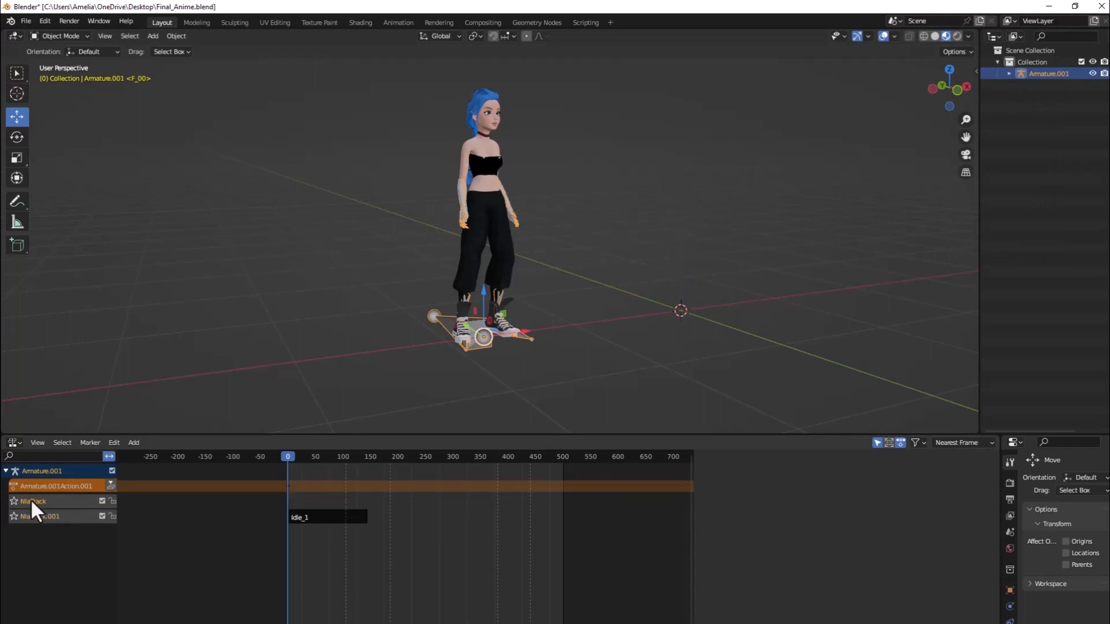
Add the WalkAnimeLoop action as a strip on the empty NlaTrack above the Idle_1 strip.
key(shift+a)
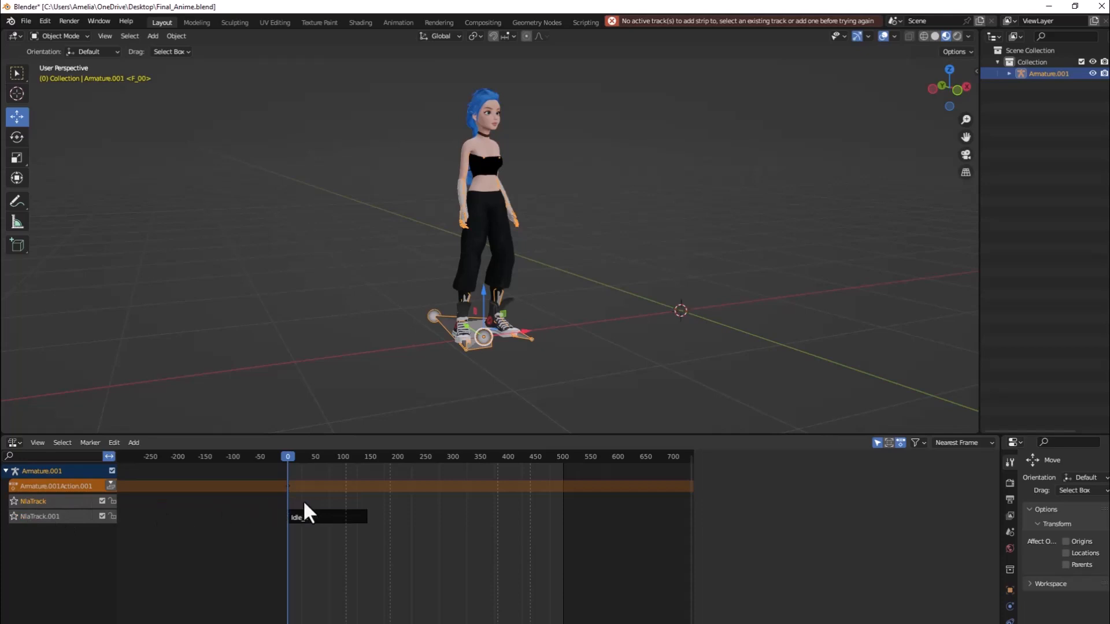
key(shift+a)
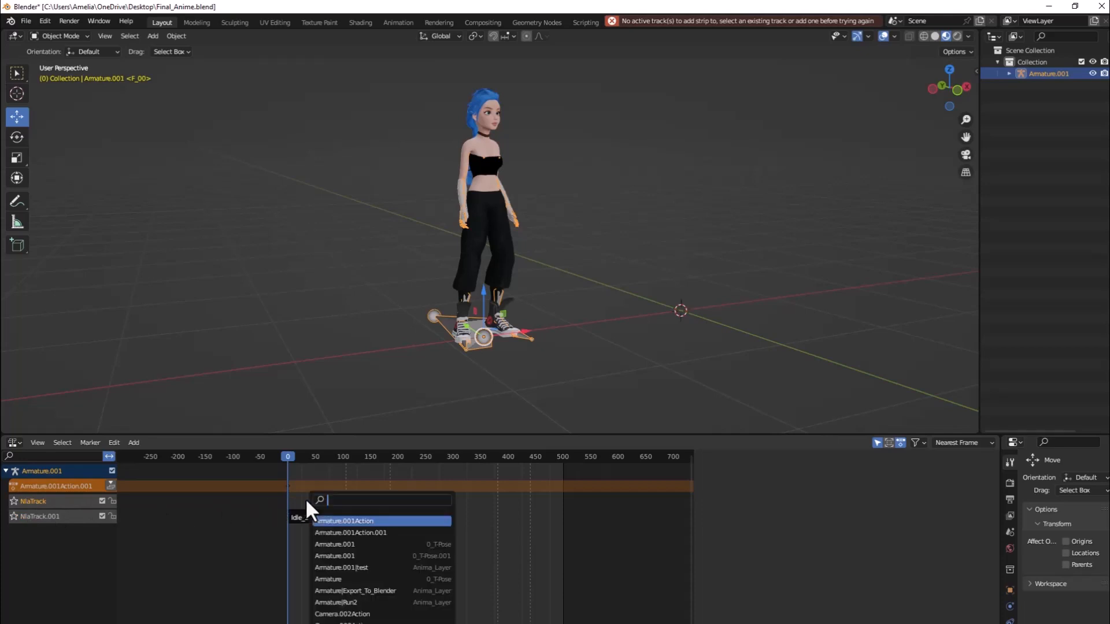
text(wa)
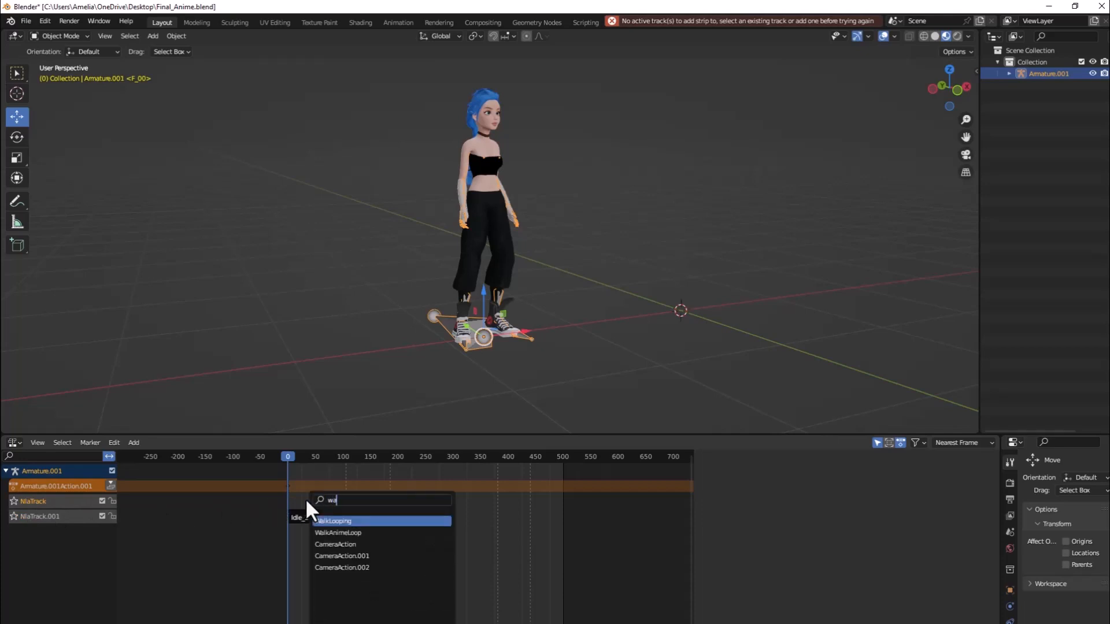
text(lk)
click(341, 533)
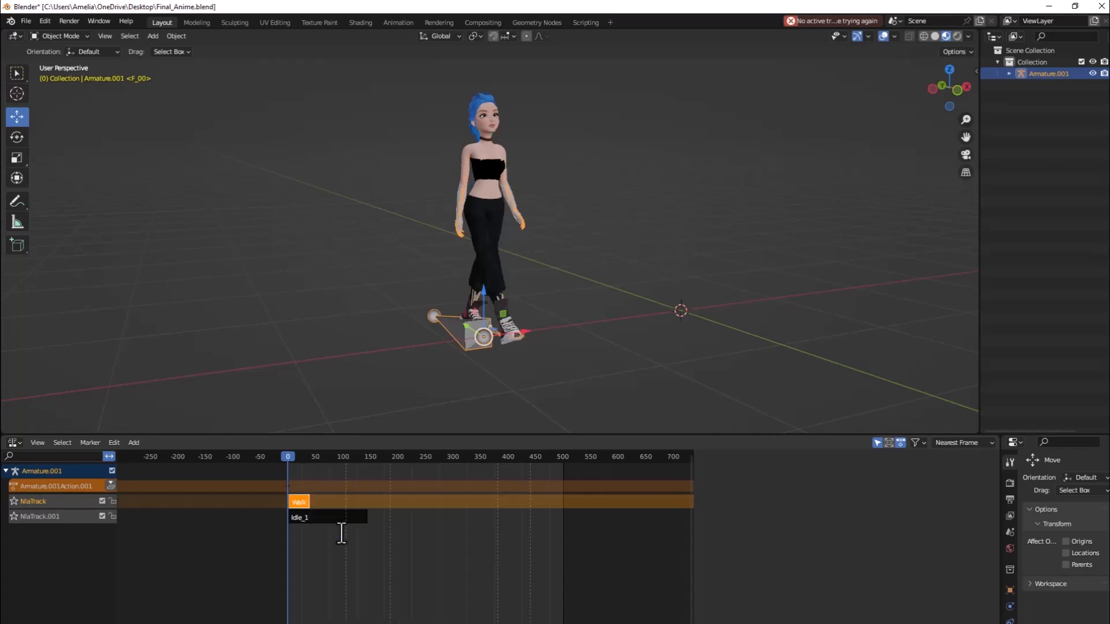
Set the WalkAnimeLoop strip's Repeat to 9.3 in its action clip settings.
key(n)
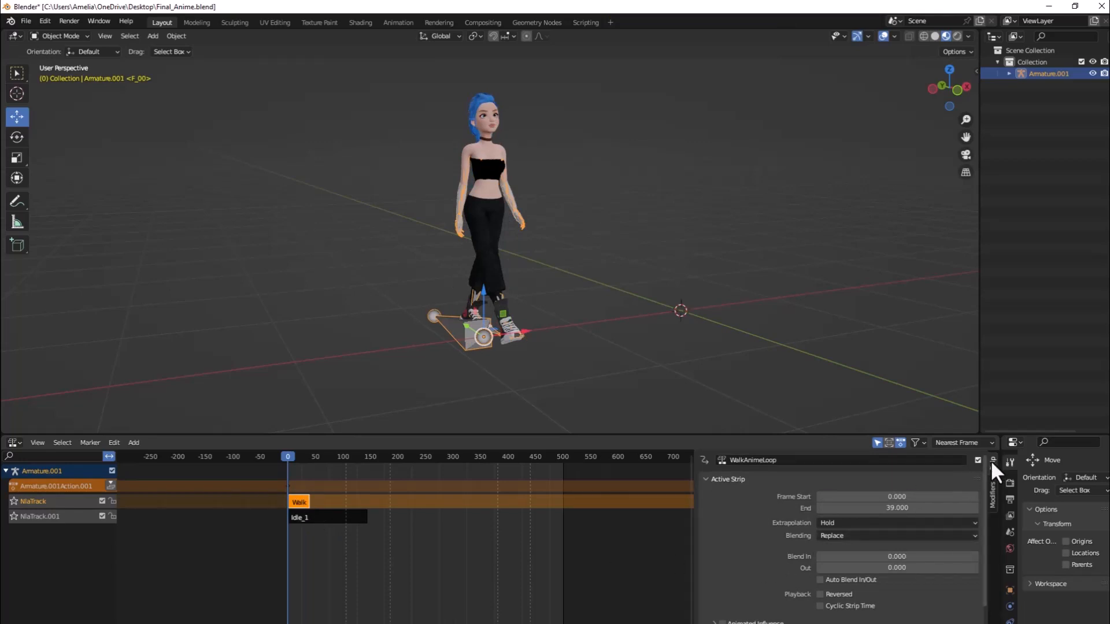
scroll(931, 509, down, 5)
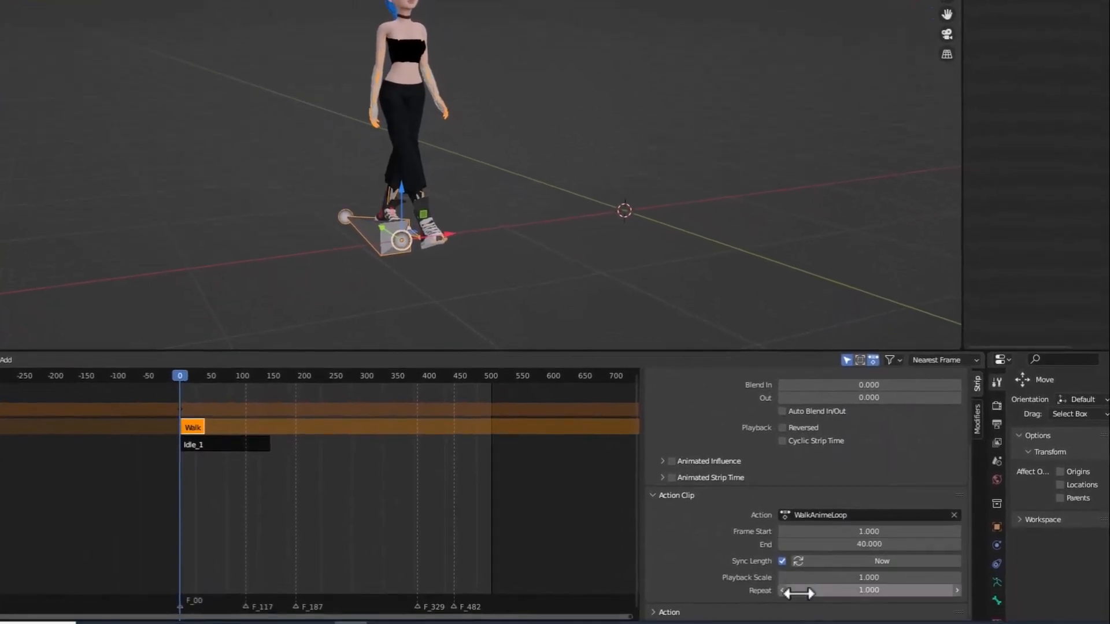
drag(830, 592, 888, 592)
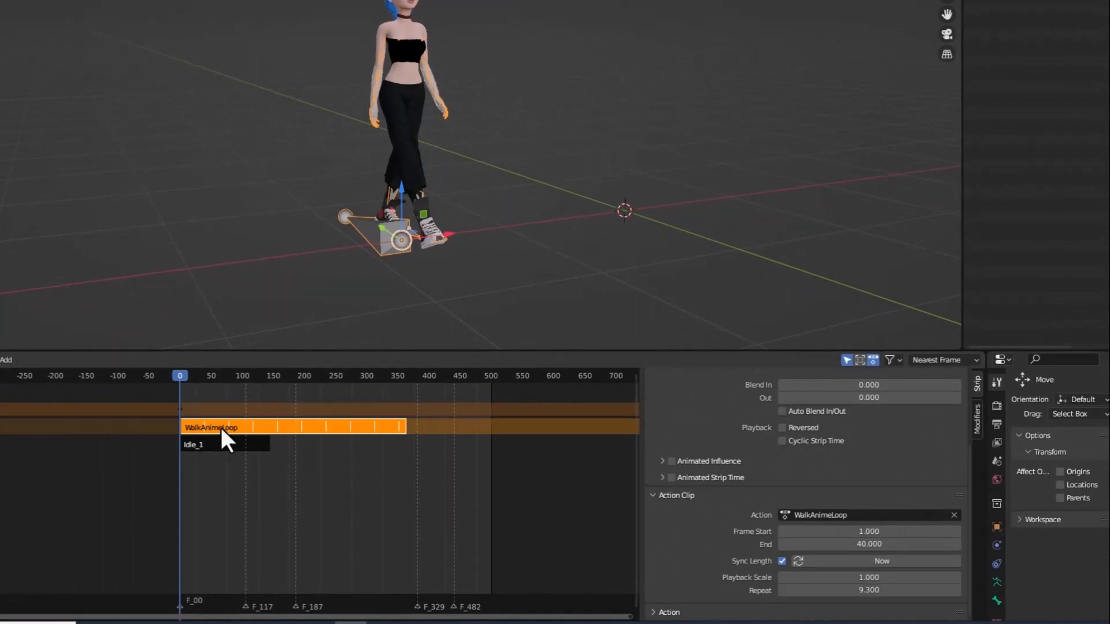
Move the WalkAnimeLoop strip to start at frame 69 with a Blend In of 53.5 over Idle_1, and play the transition.
drag(226, 427, 276, 428)
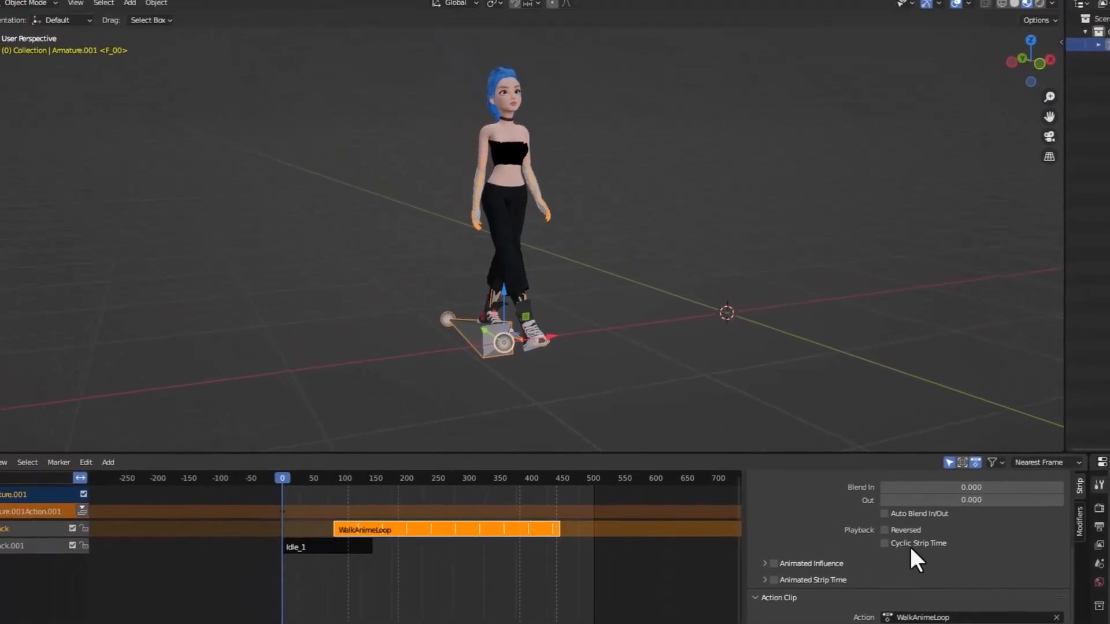
drag(983, 485, 781, 496)
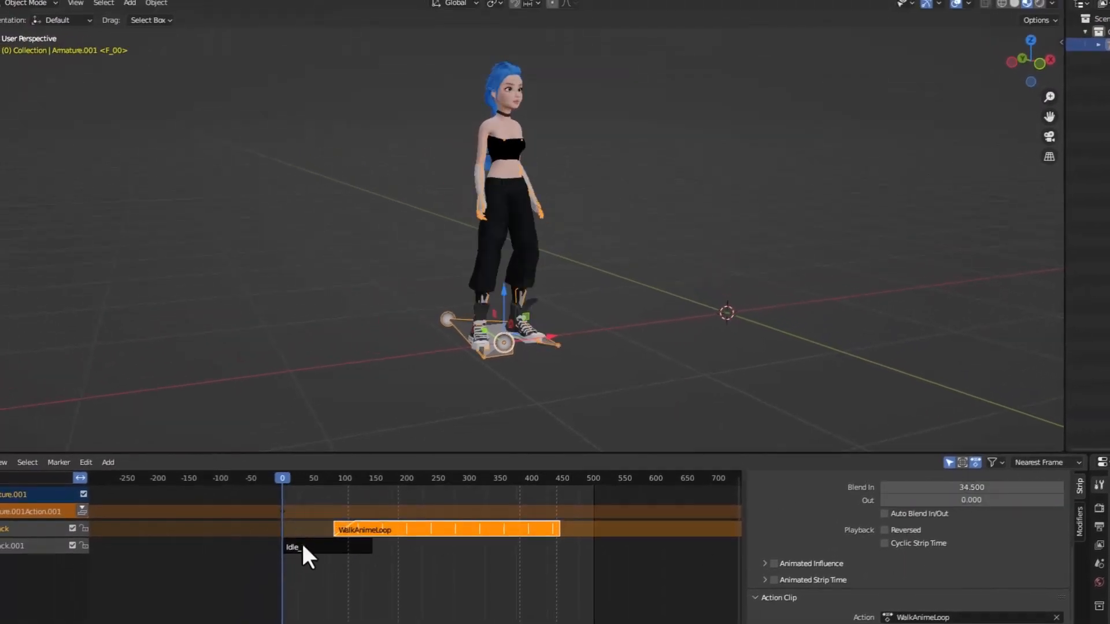
drag(403, 530, 394, 530)
key(space)
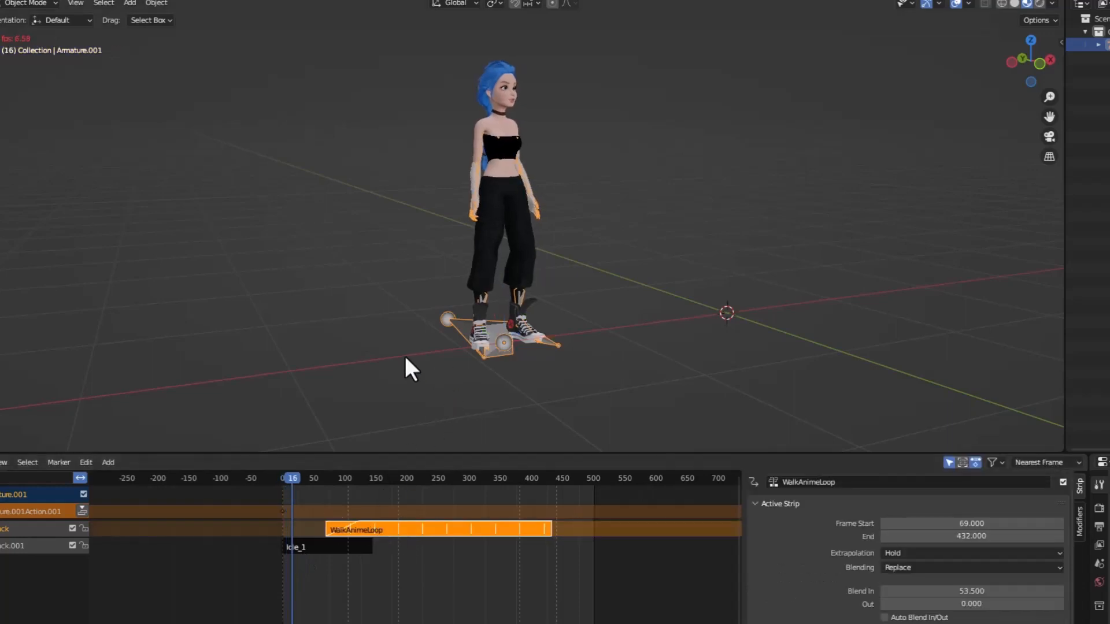